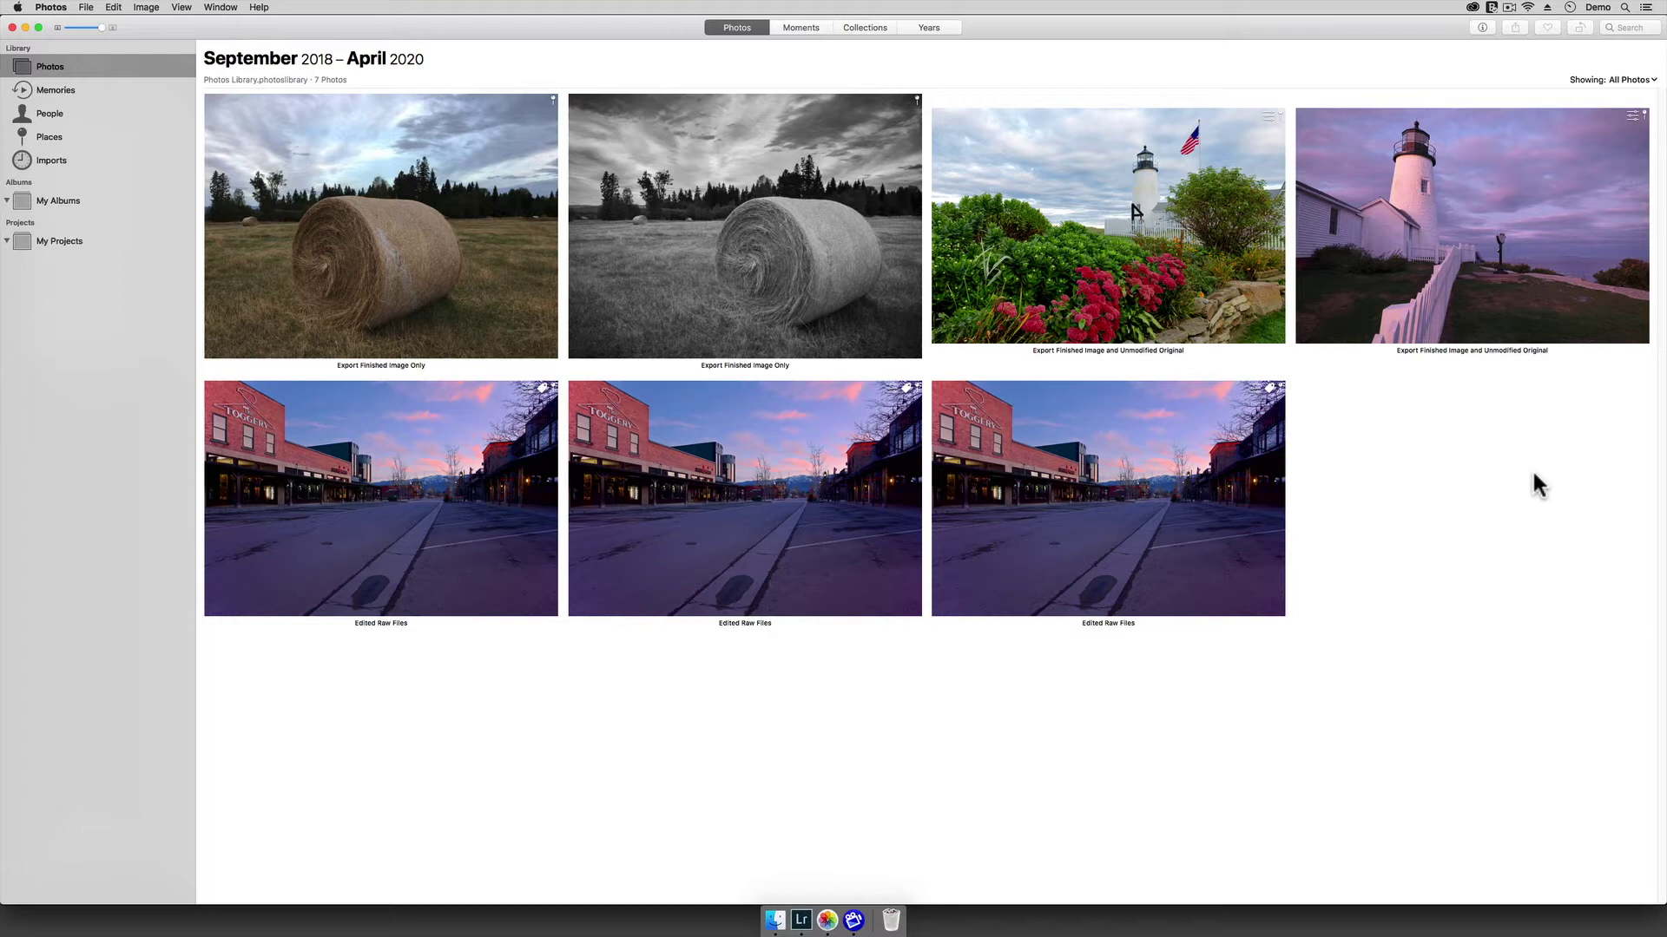
# Step: Select both hay-bale photos and choose Export 2 Photos with edits applied
pyautogui.click(371, 228)
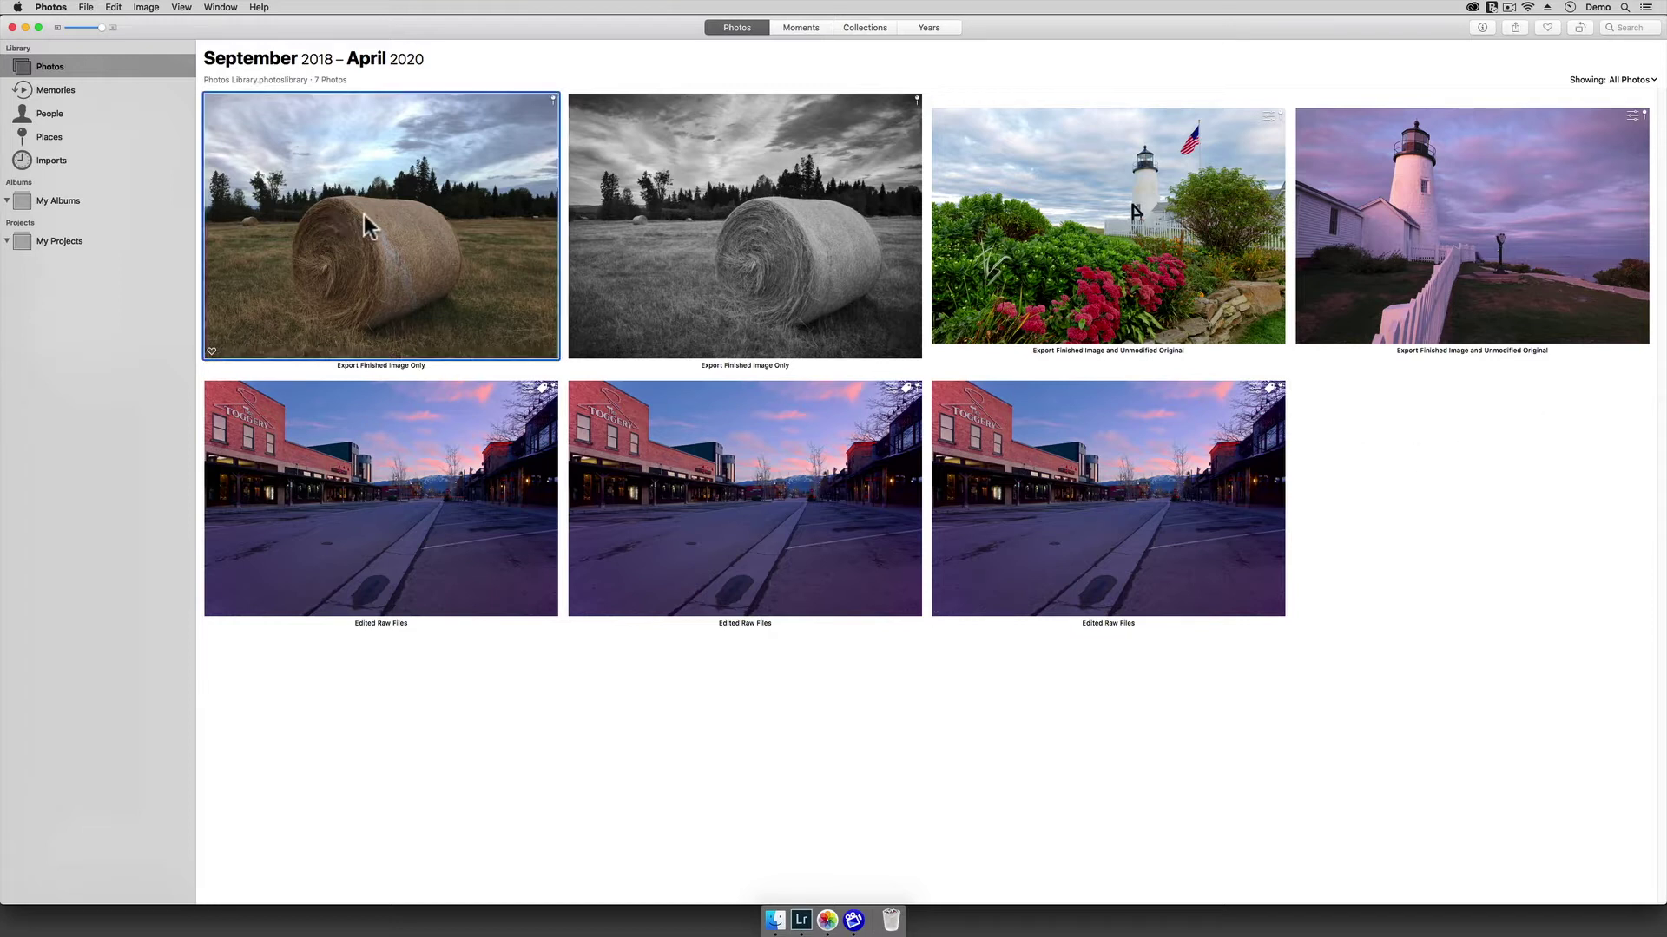
pyautogui.keyDown('super'); pyautogui.click(732, 260); pyautogui.keyUp('super')
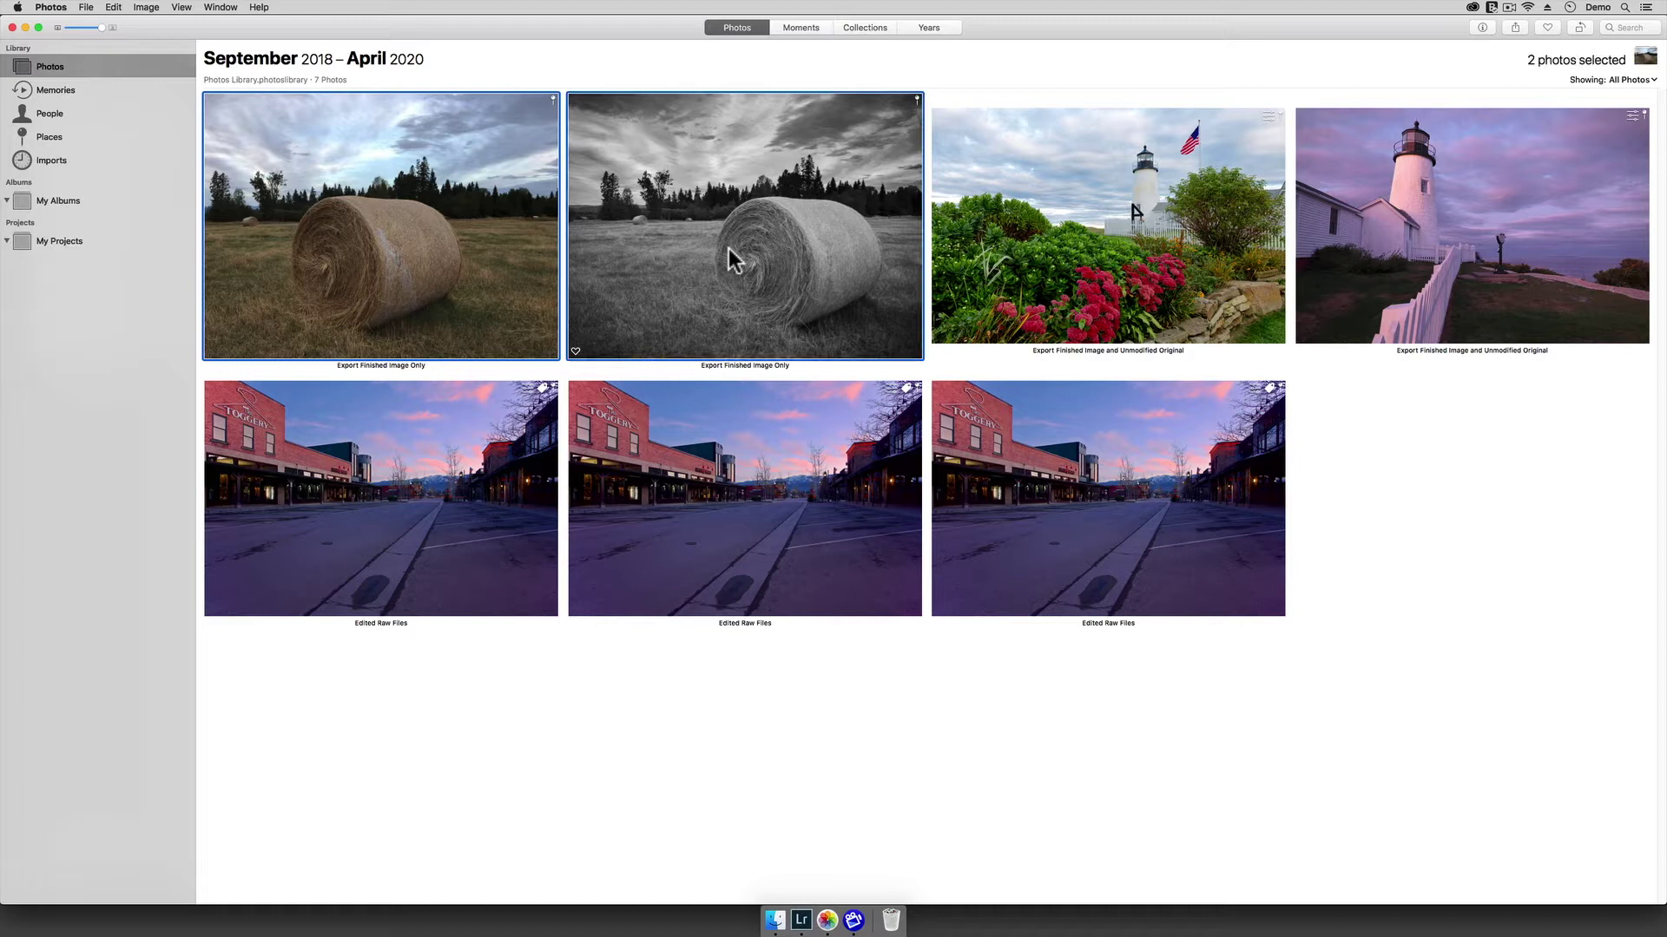
pyautogui.click(87, 8)
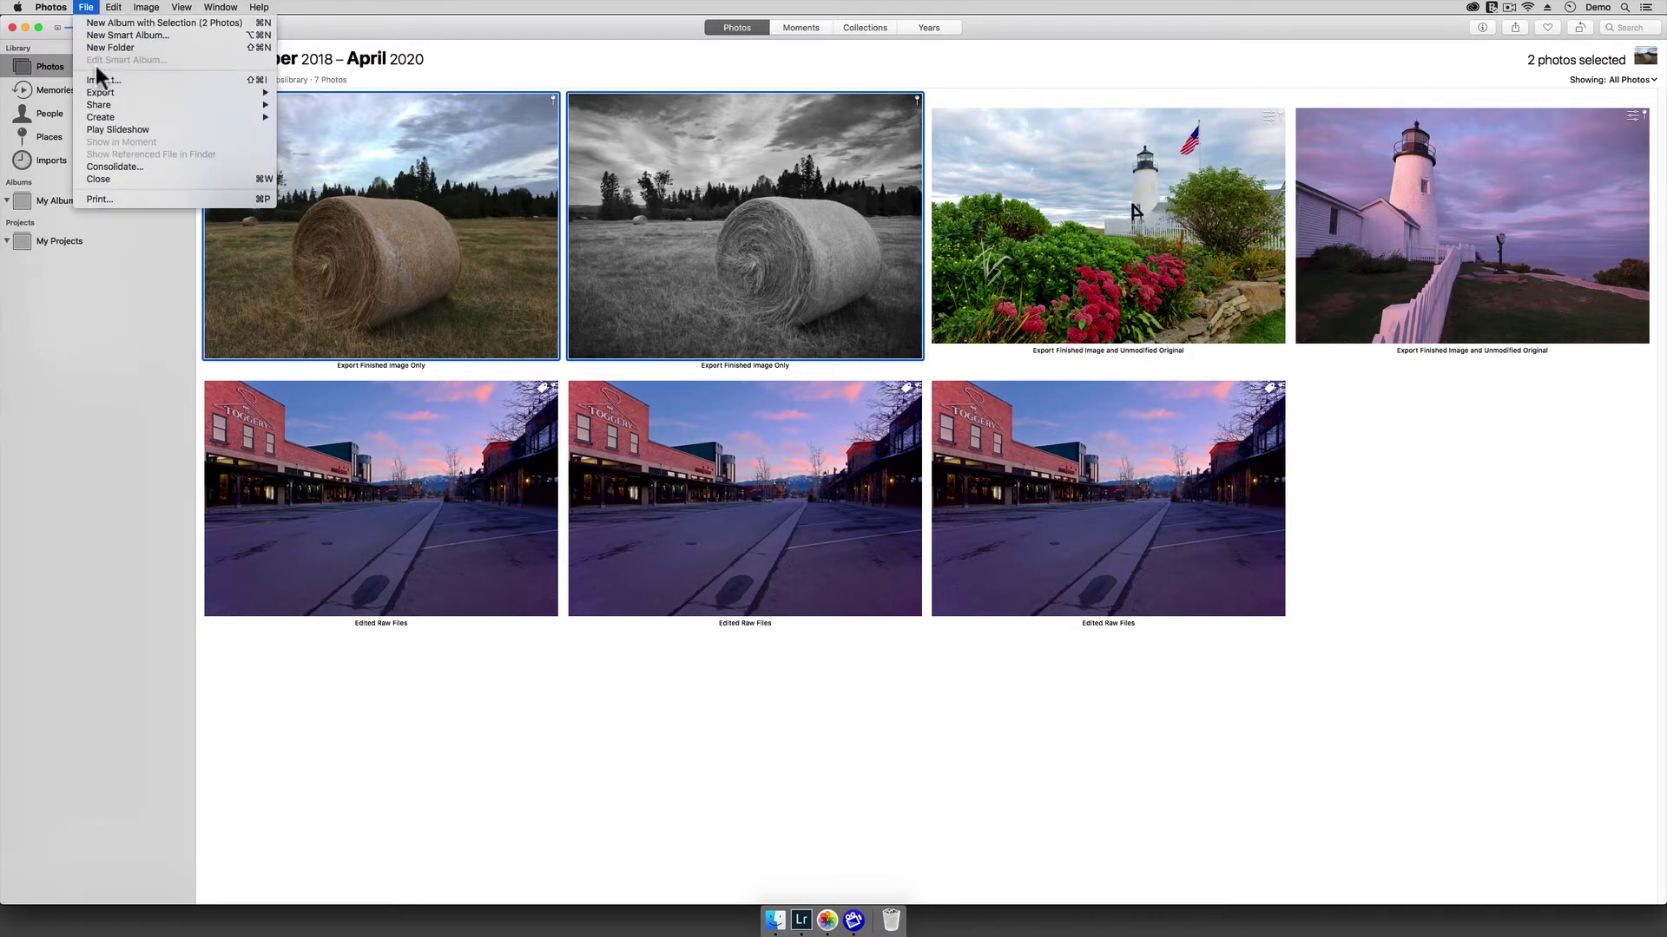
pyautogui.moveTo(102, 92)
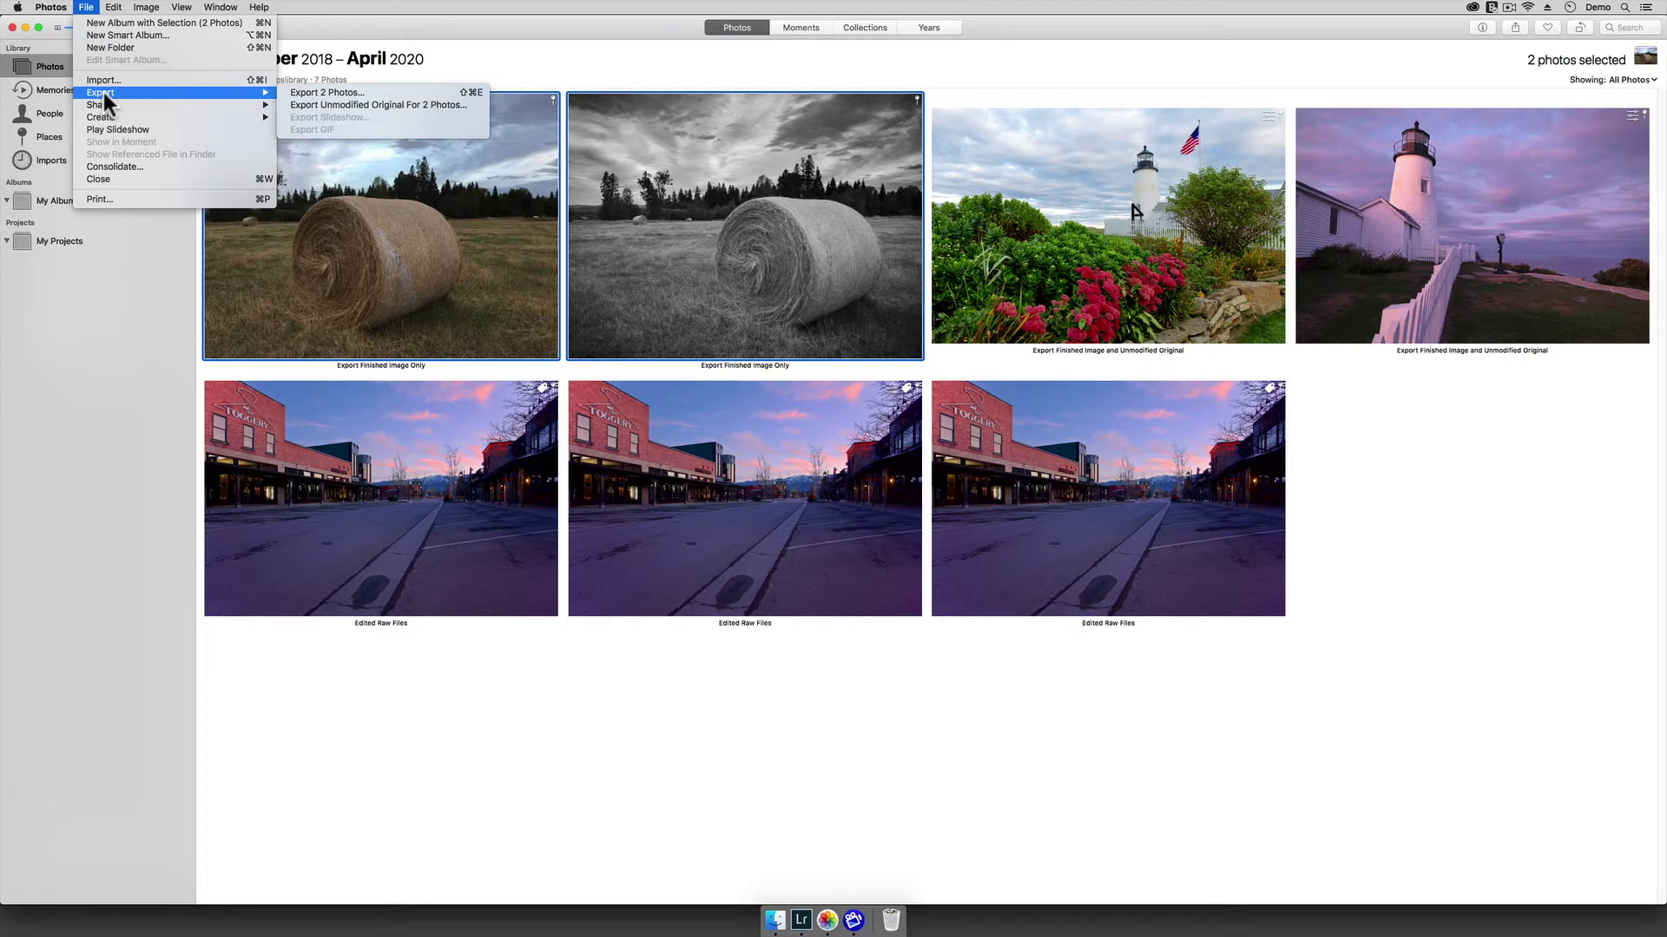
pyautogui.click(311, 92)
# Step: Keep TIFF format, AdobeRGB profile and full size, then confirm the export settings
pyautogui.click(819, 77)
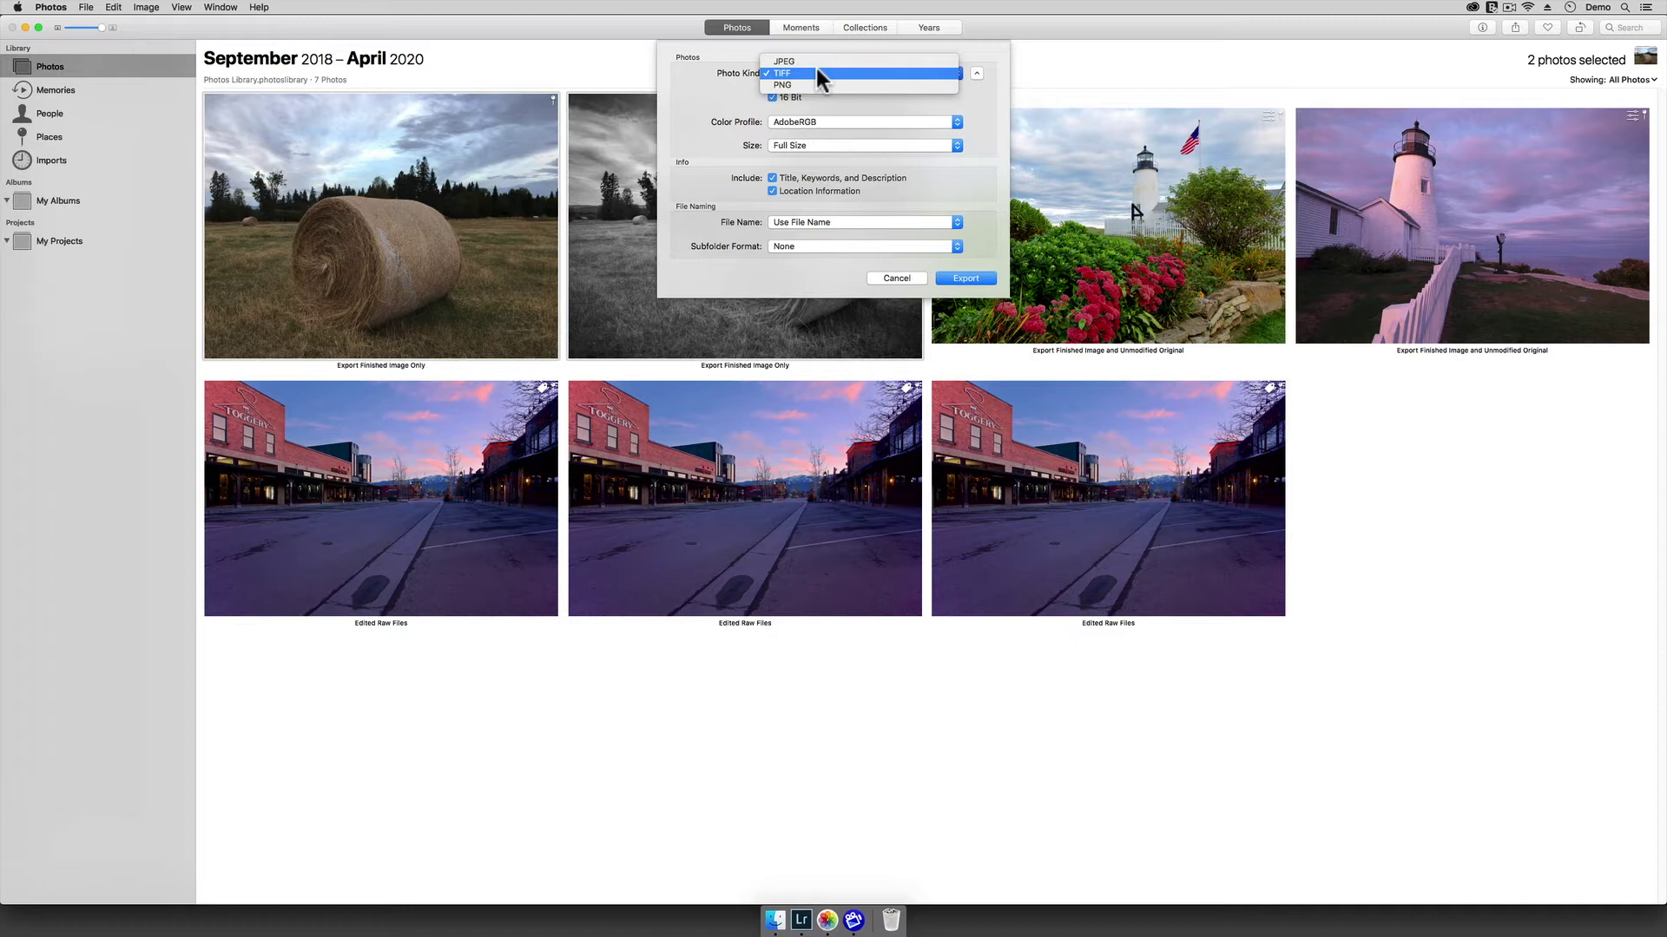
pyautogui.click(817, 69)
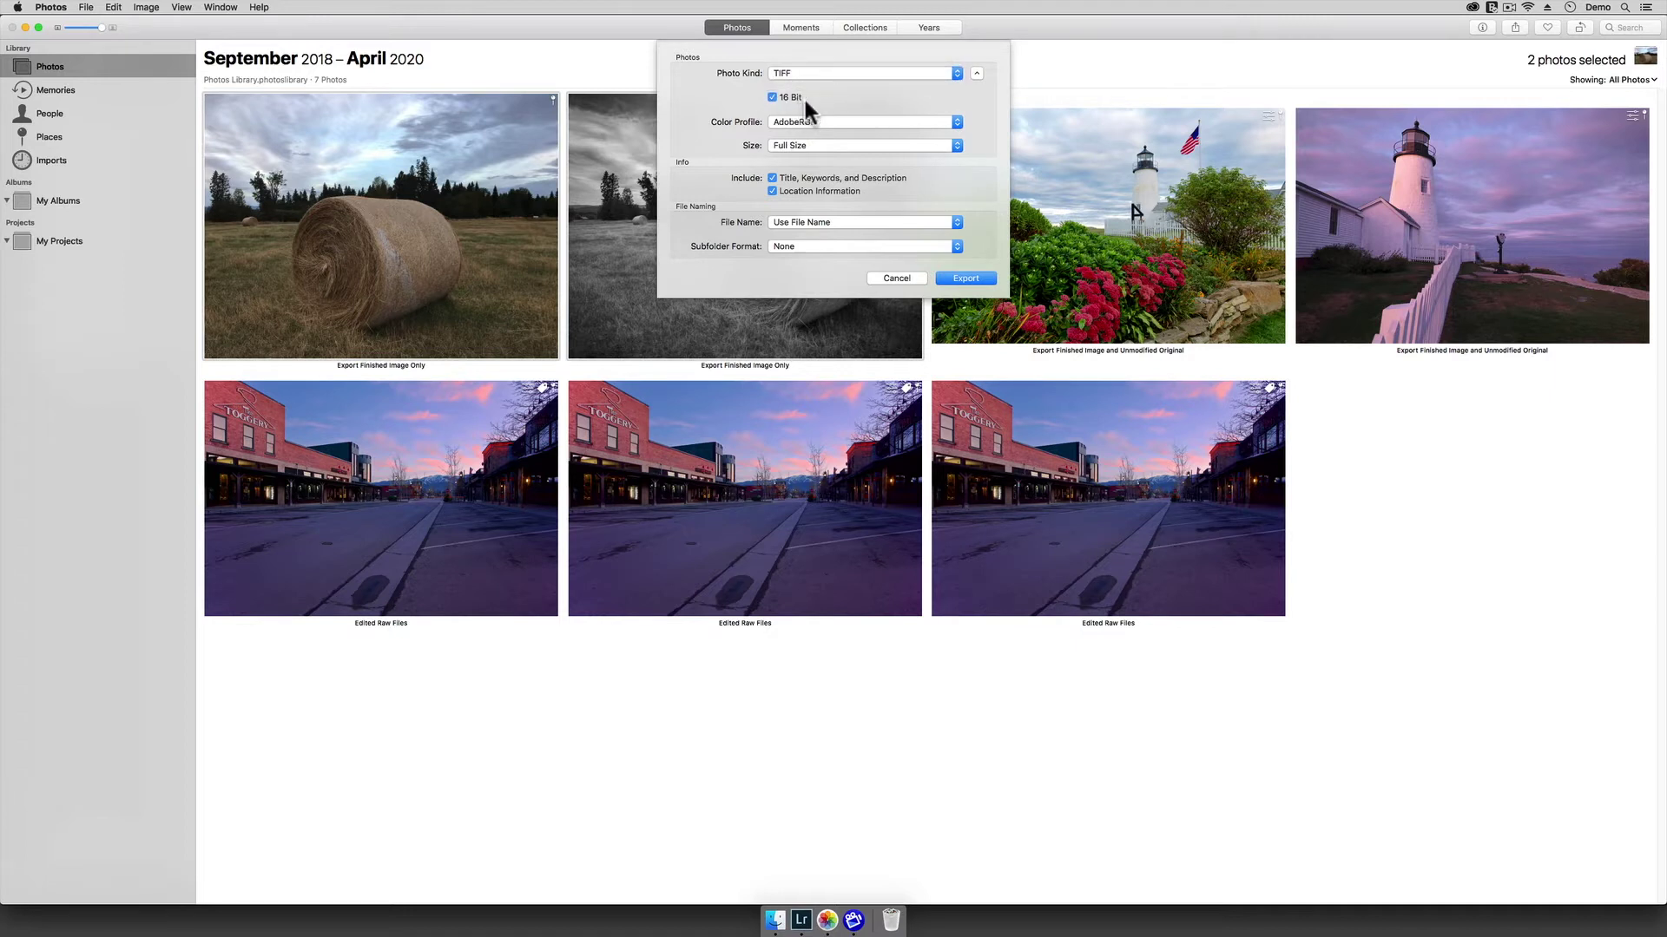
pyautogui.click(809, 120)
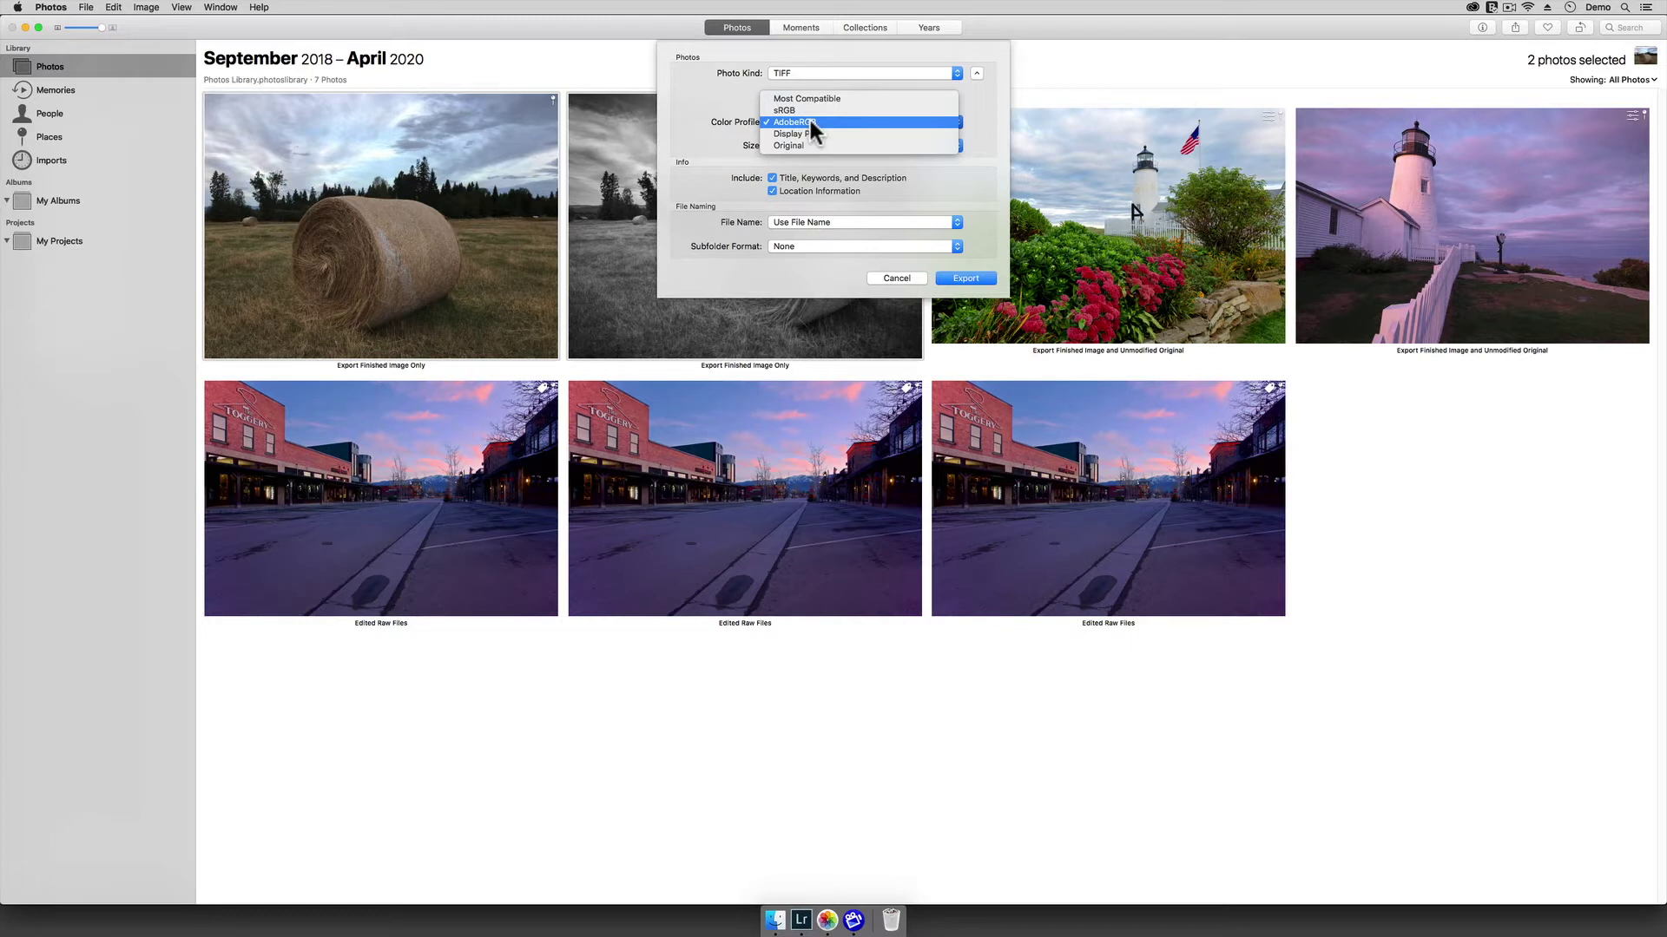
pyautogui.click(809, 120)
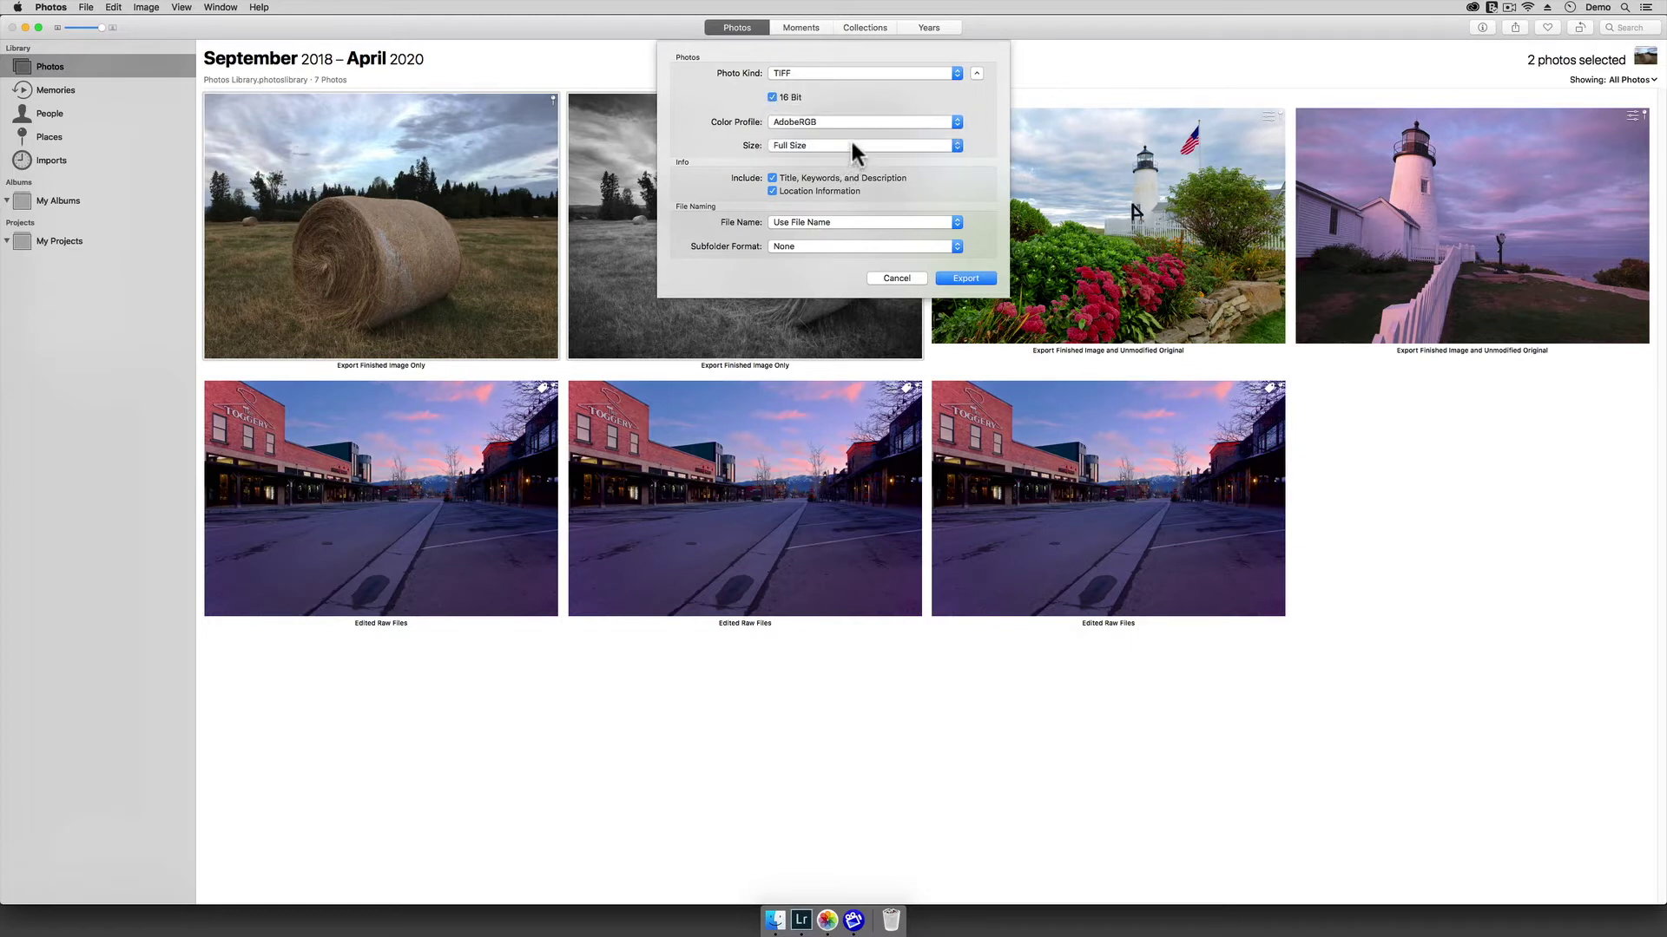
pyautogui.click(851, 141)
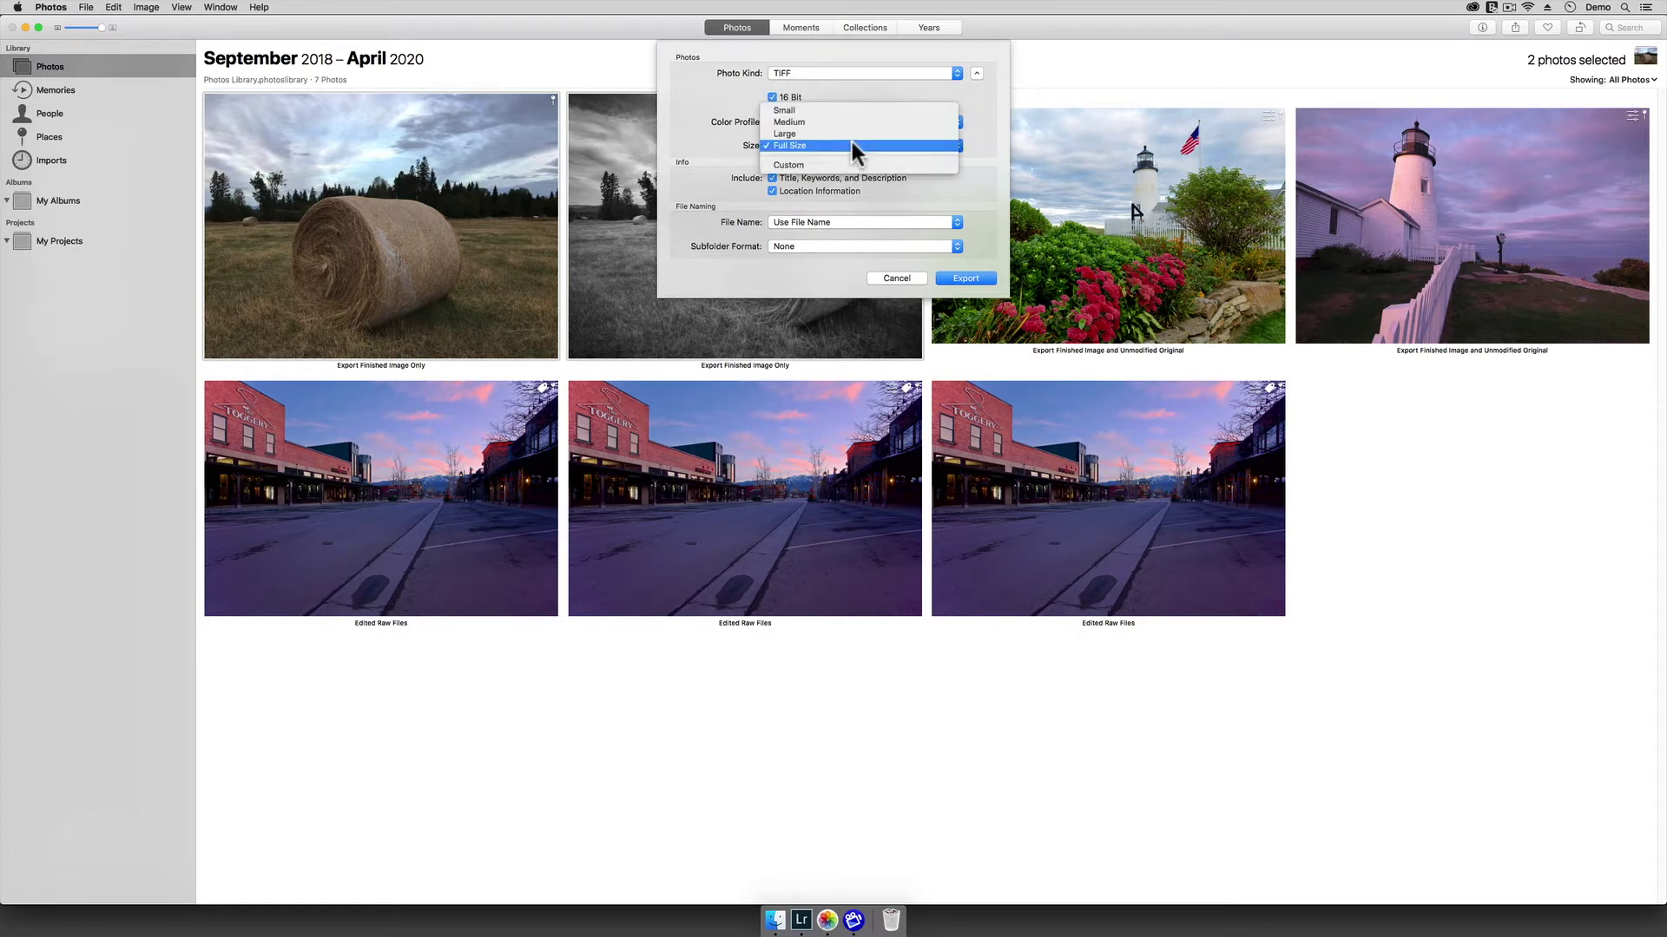
pyautogui.click(854, 146)
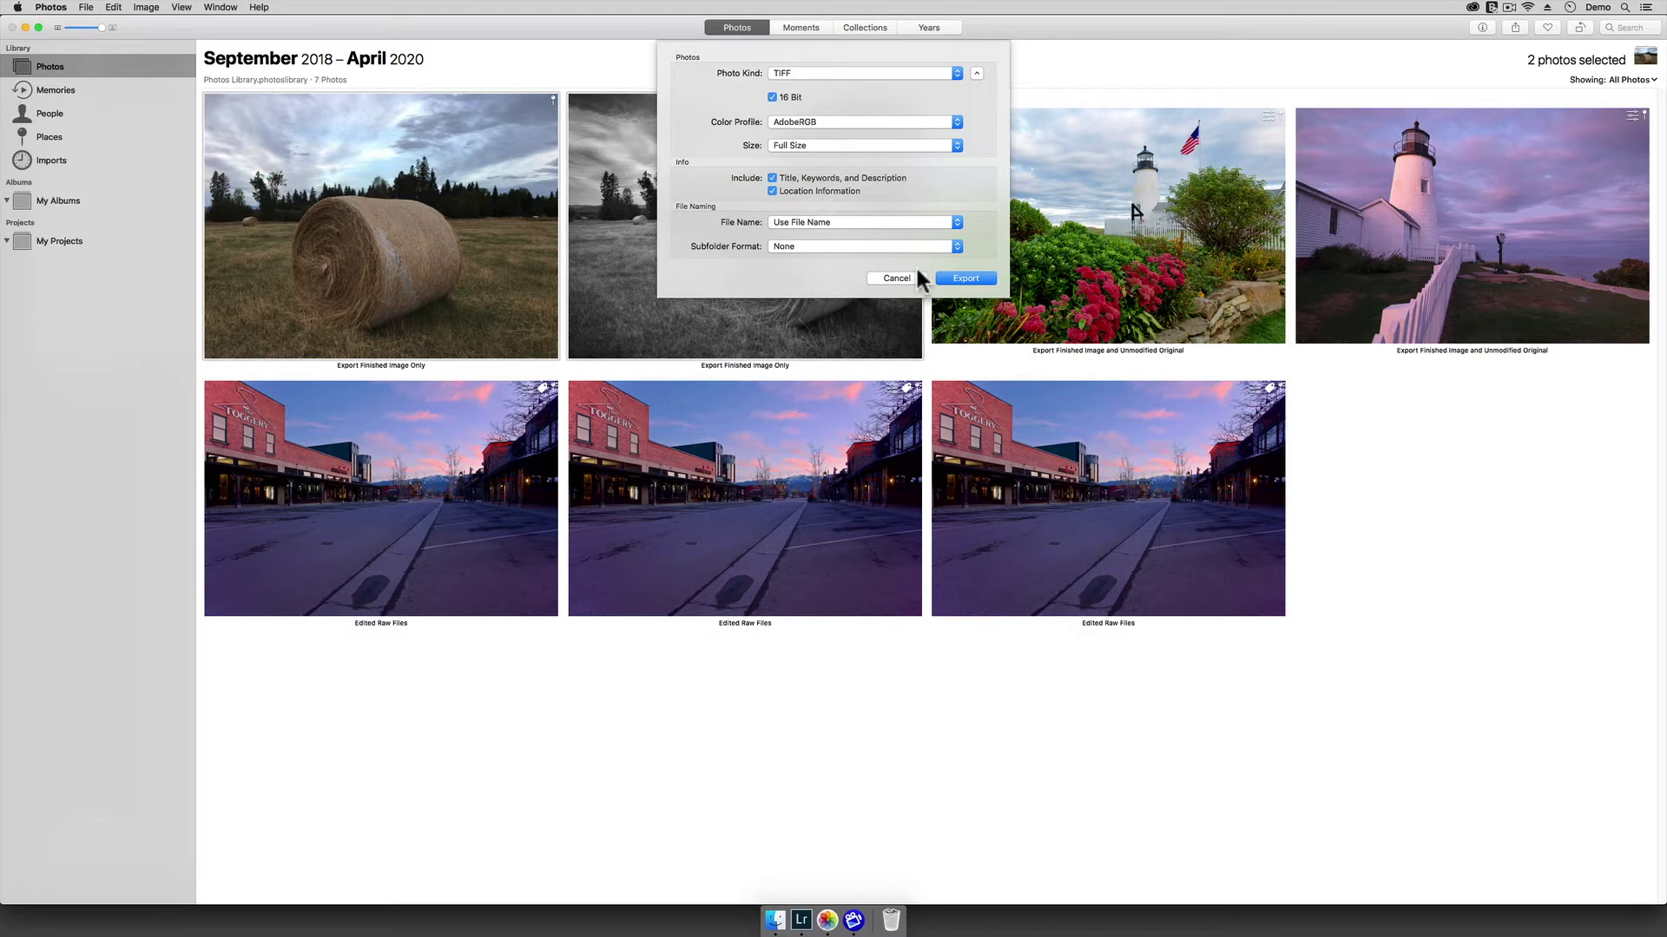
pyautogui.click(979, 278)
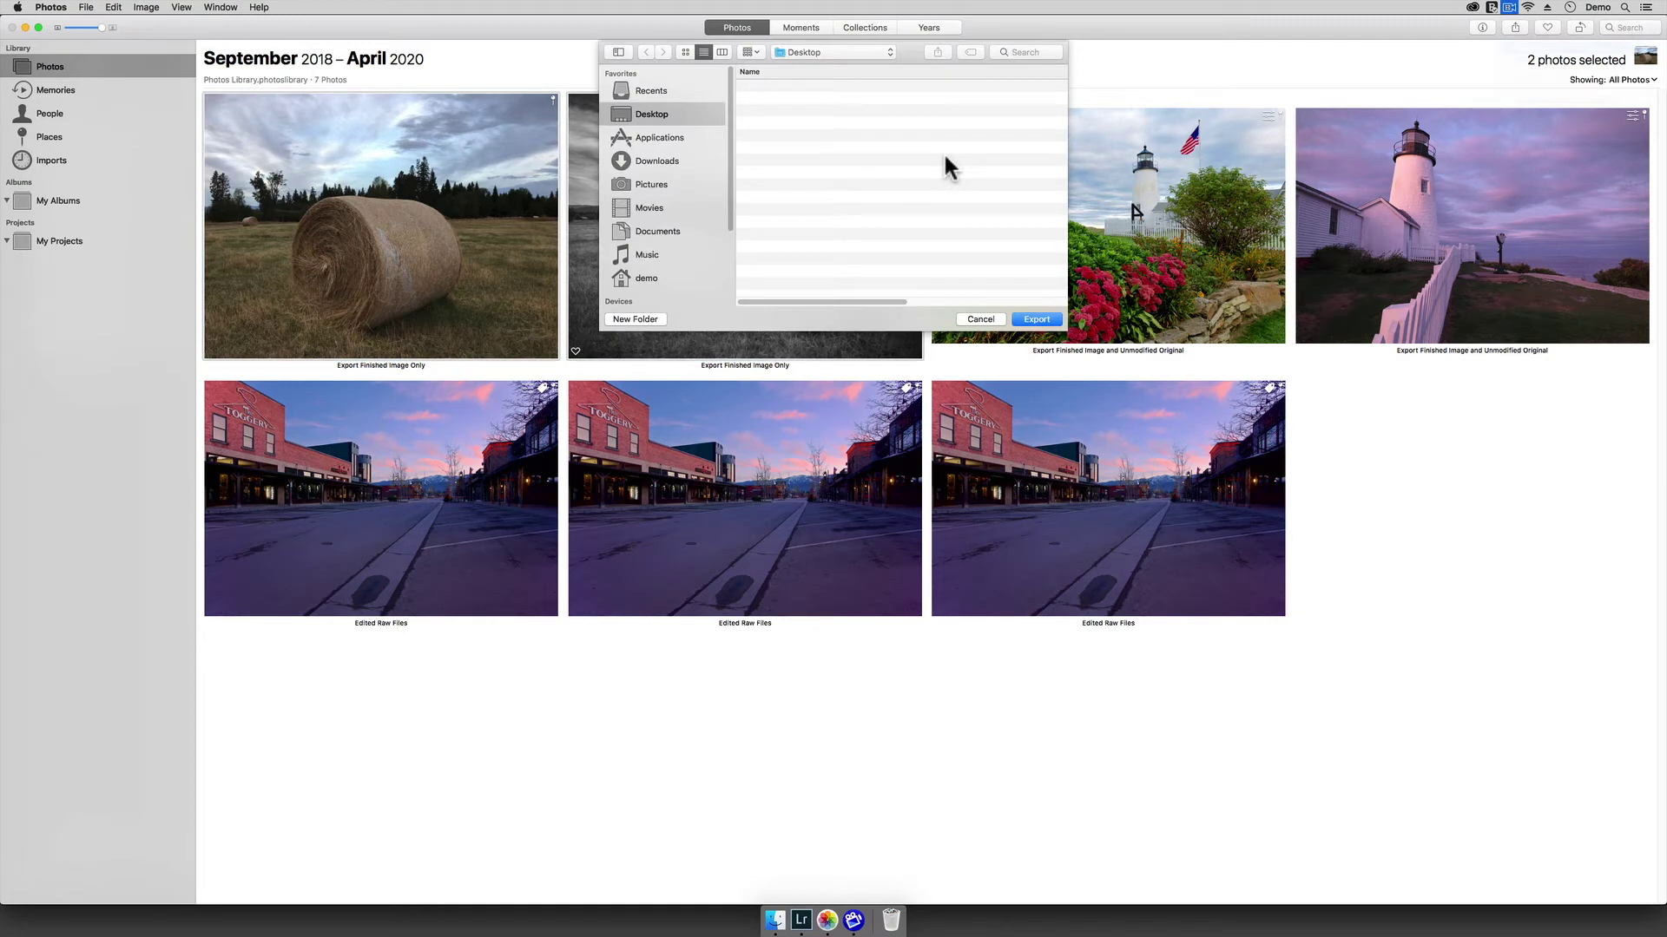
# Step: Create a 'Temp' folder on the Desktop and export both hay-bale TIFFs into it
pyautogui.click(642, 320)
pyautogui.write('Temp')
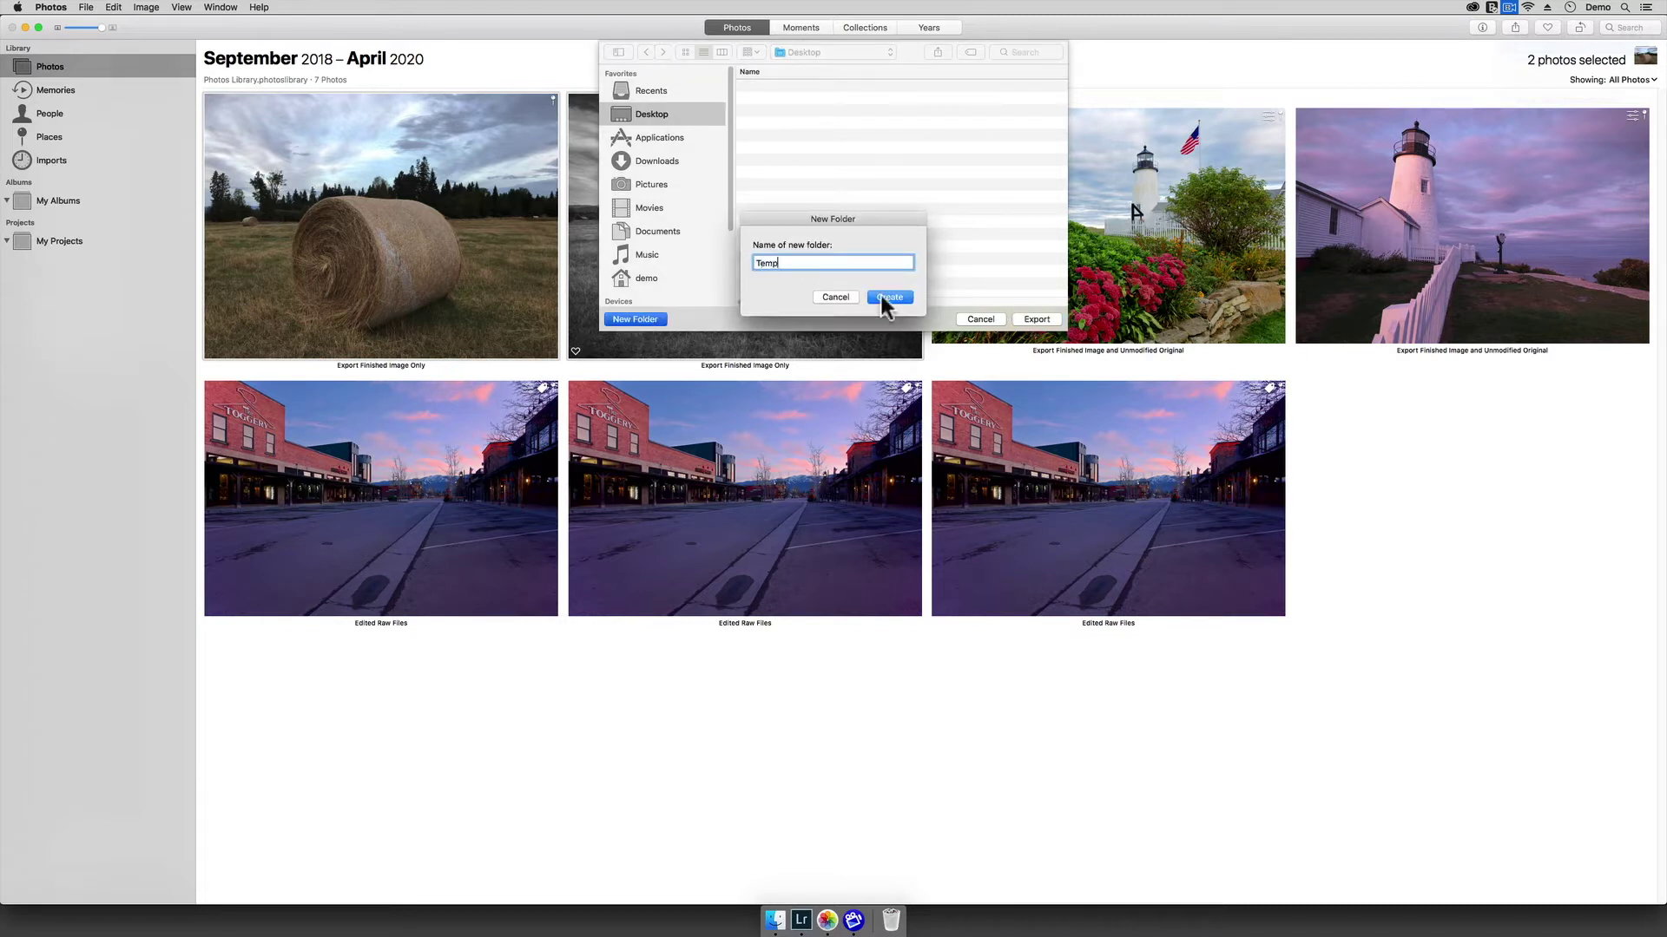
pyautogui.click(882, 296)
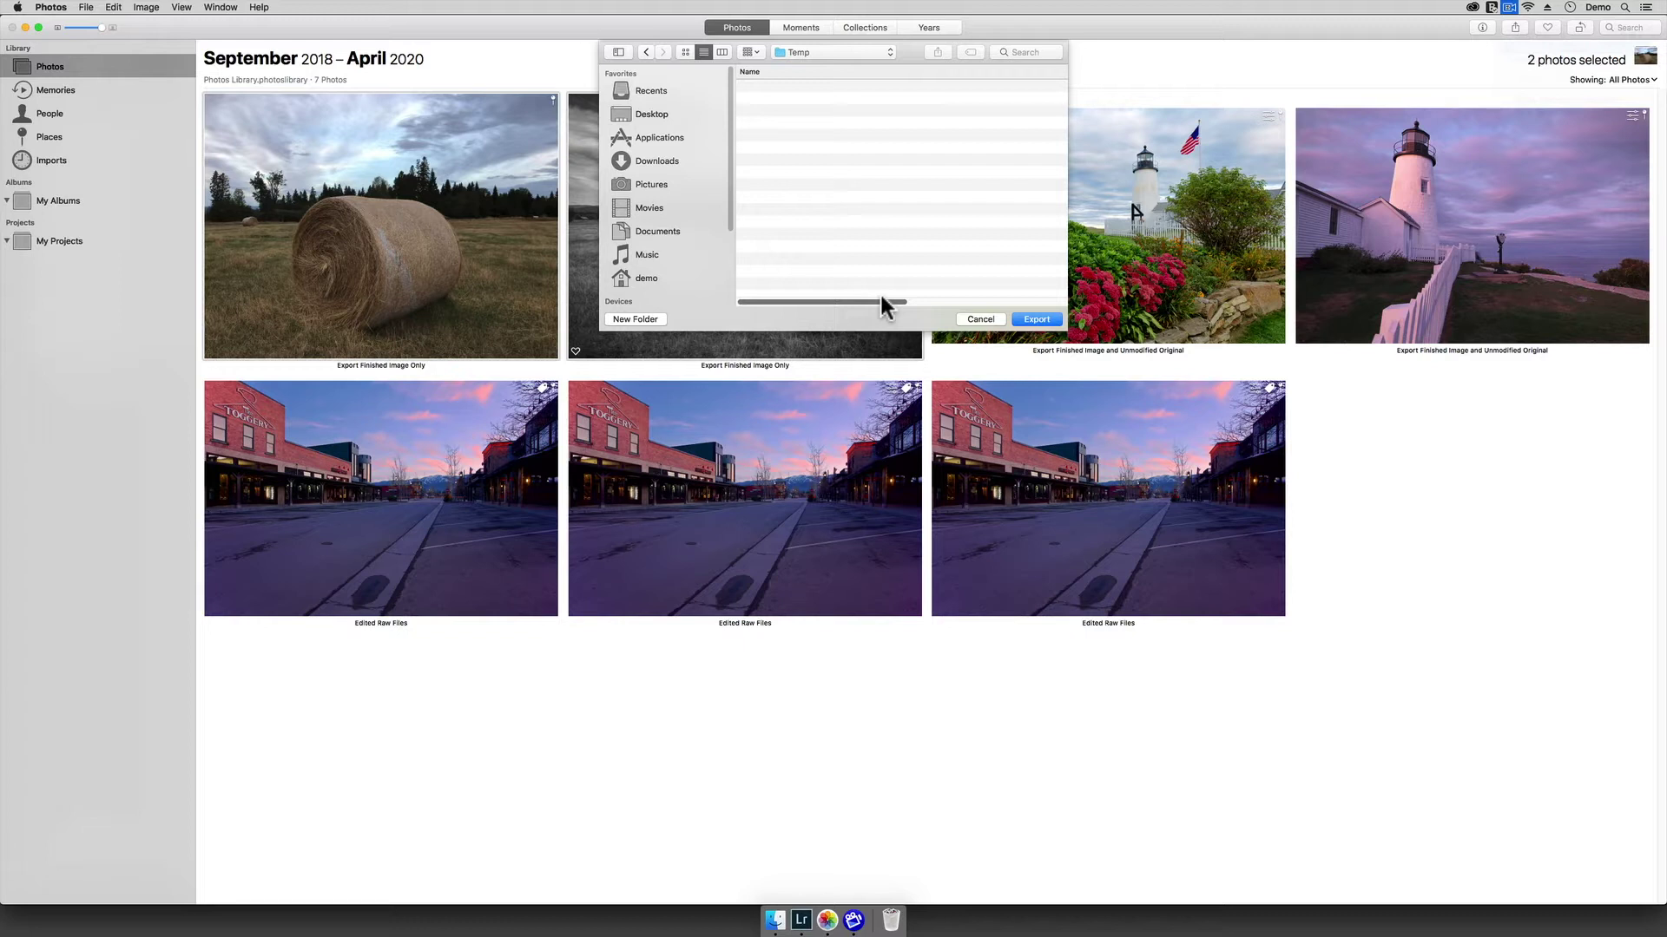
pyautogui.click(1037, 321)
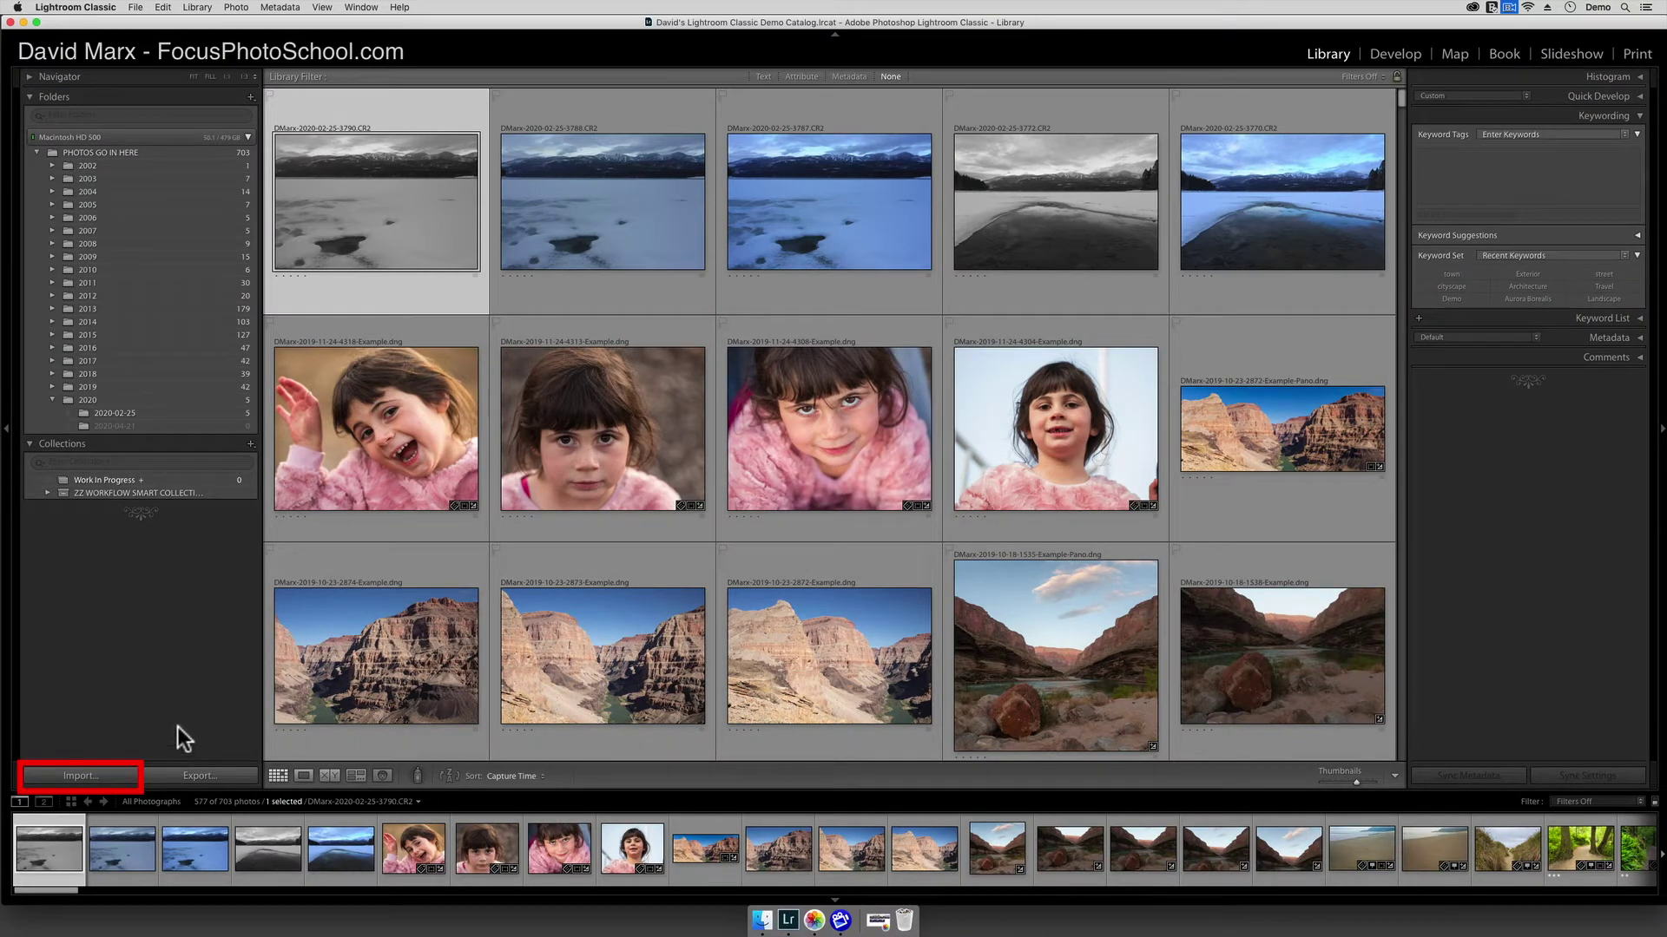
# Step: Open Lightroom's import window and pick Desktop > Temp as the source folder
pyautogui.click(60, 772)
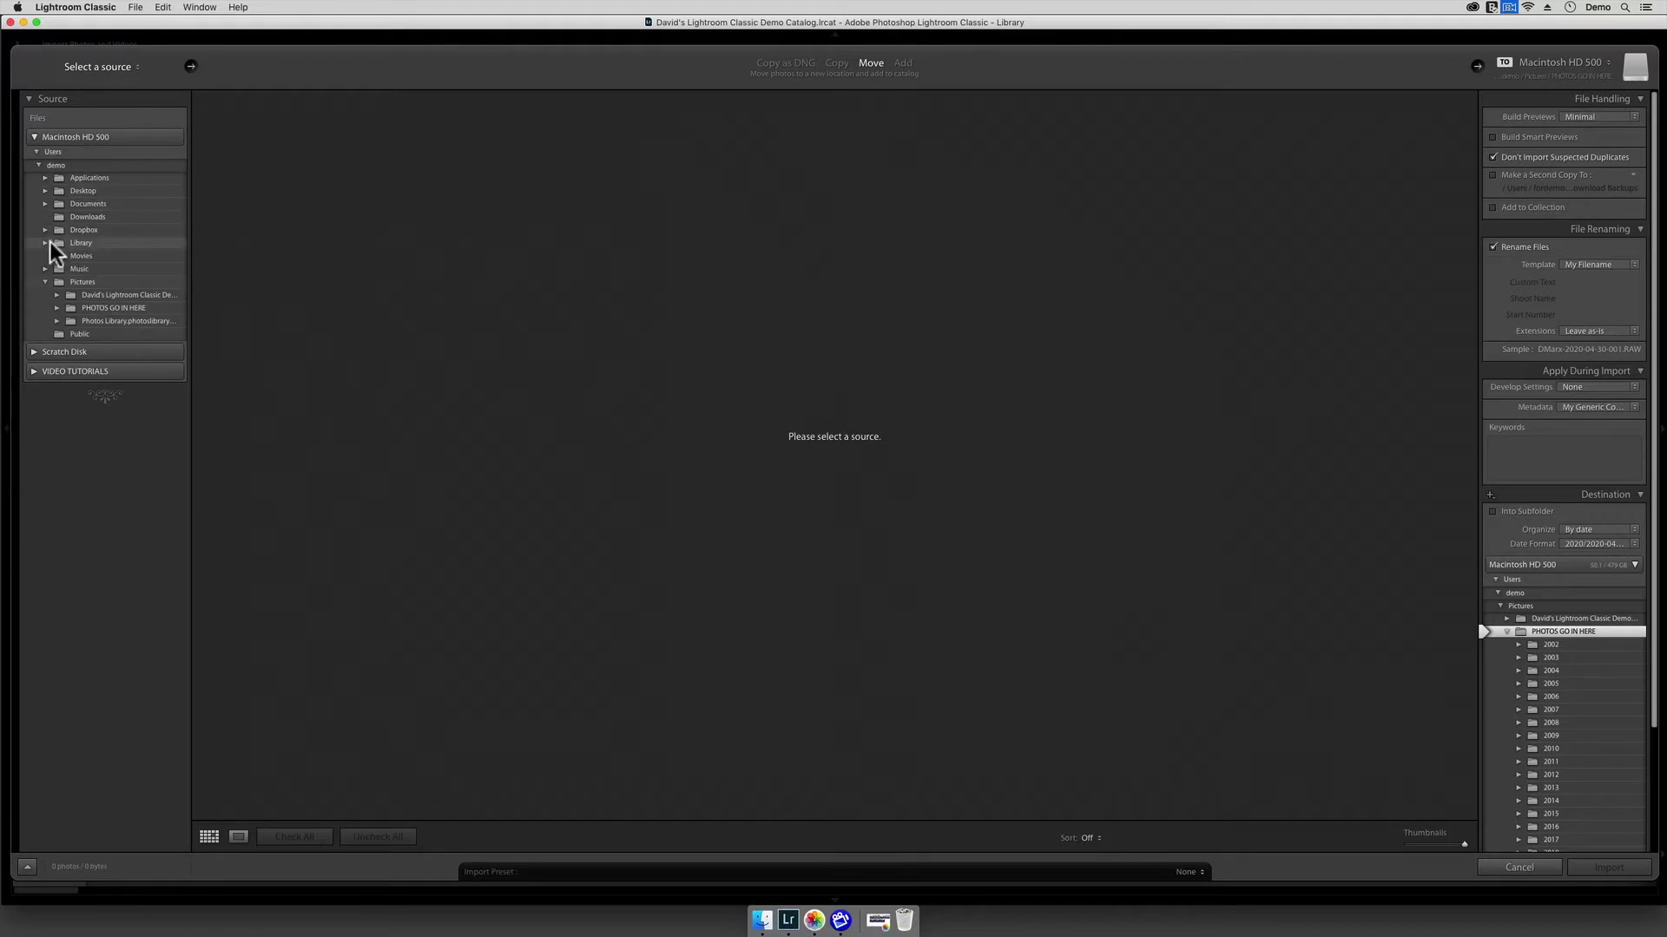
pyautogui.click(45, 190)
pyautogui.click(77, 203)
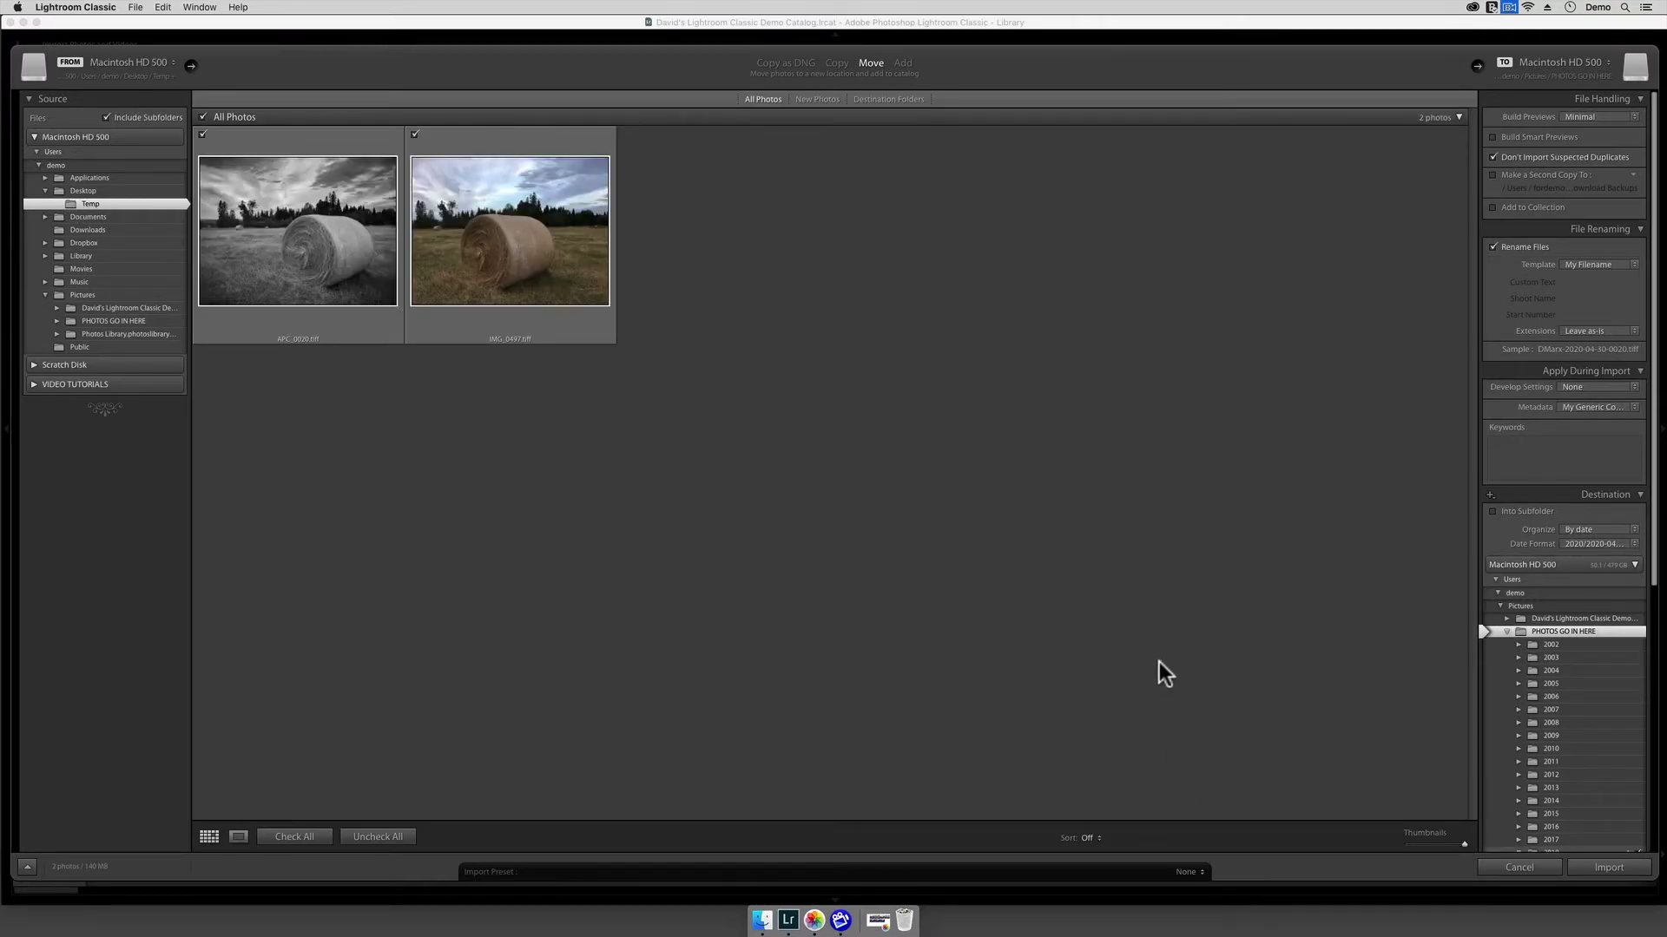
# Step: Import both TIFFs using the 'MOVE EXISTING IMAGES TO PHOTOS GO IN HERE' preset
pyautogui.click(1180, 870)
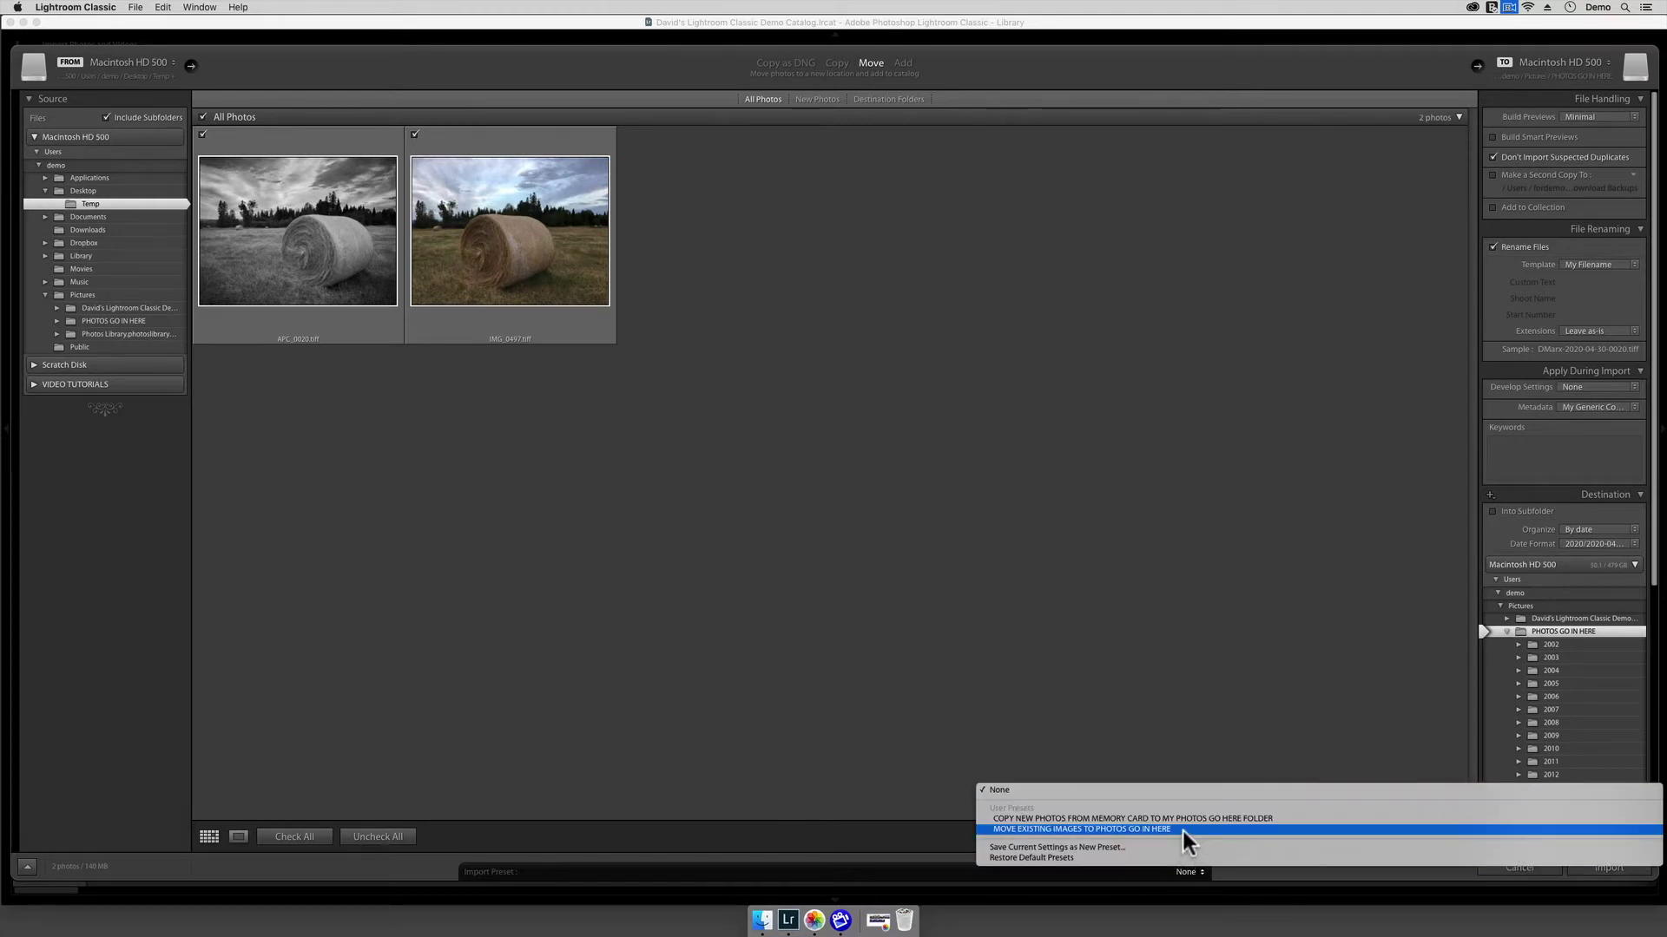
pyautogui.click(1182, 831)
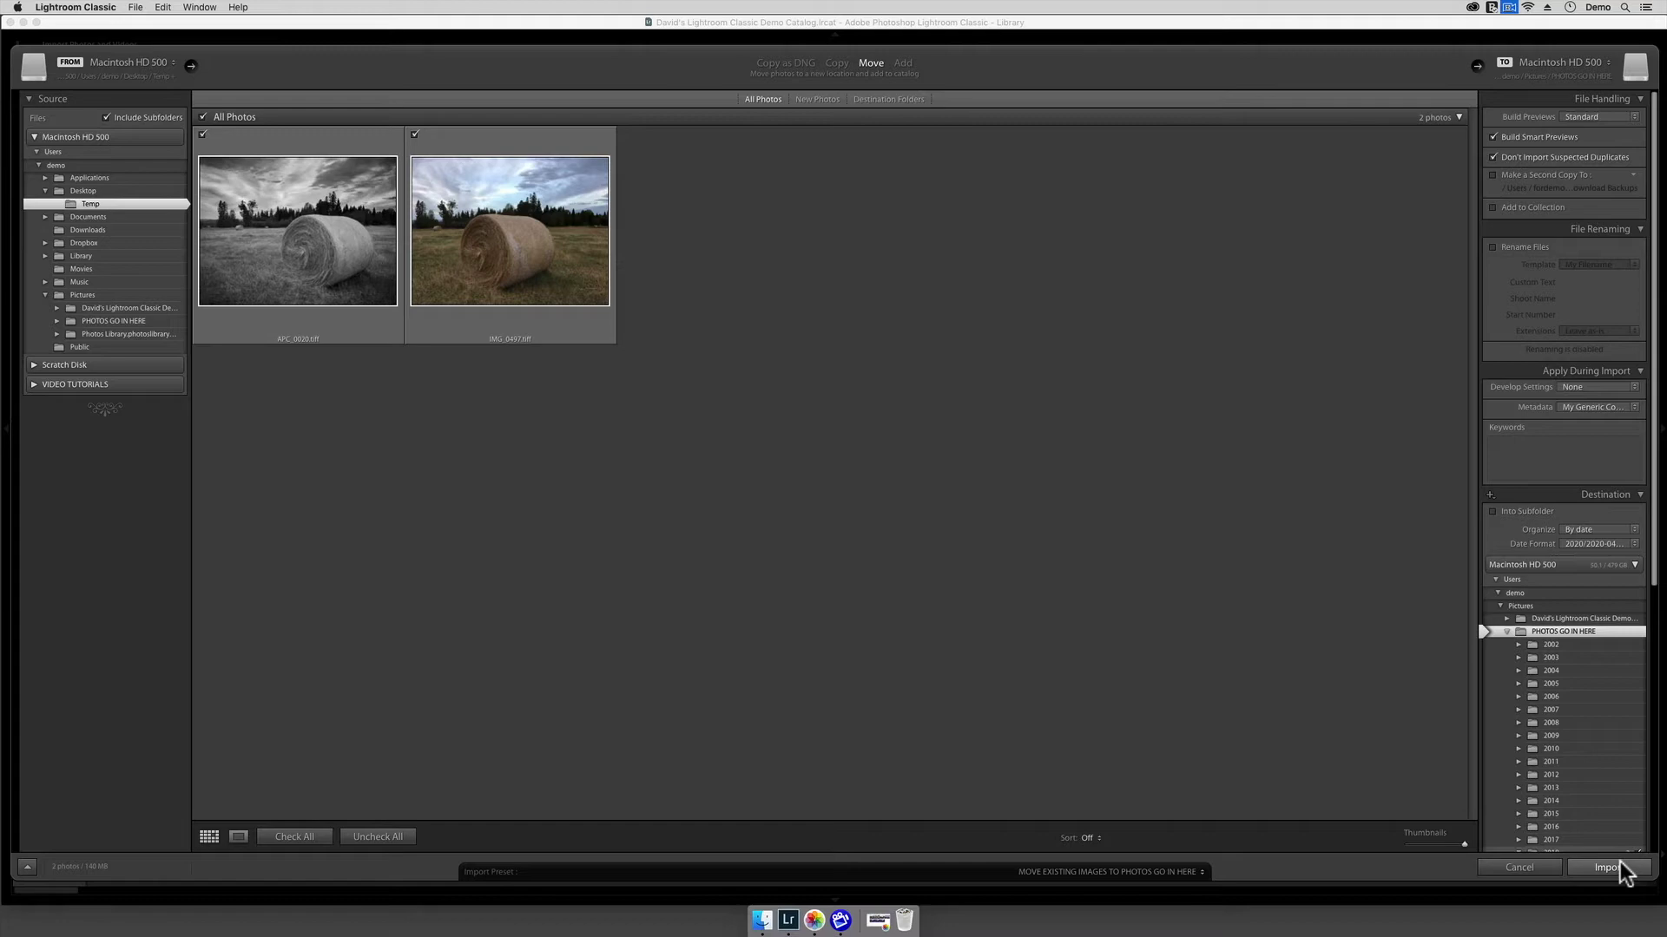
pyautogui.click(1606, 868)
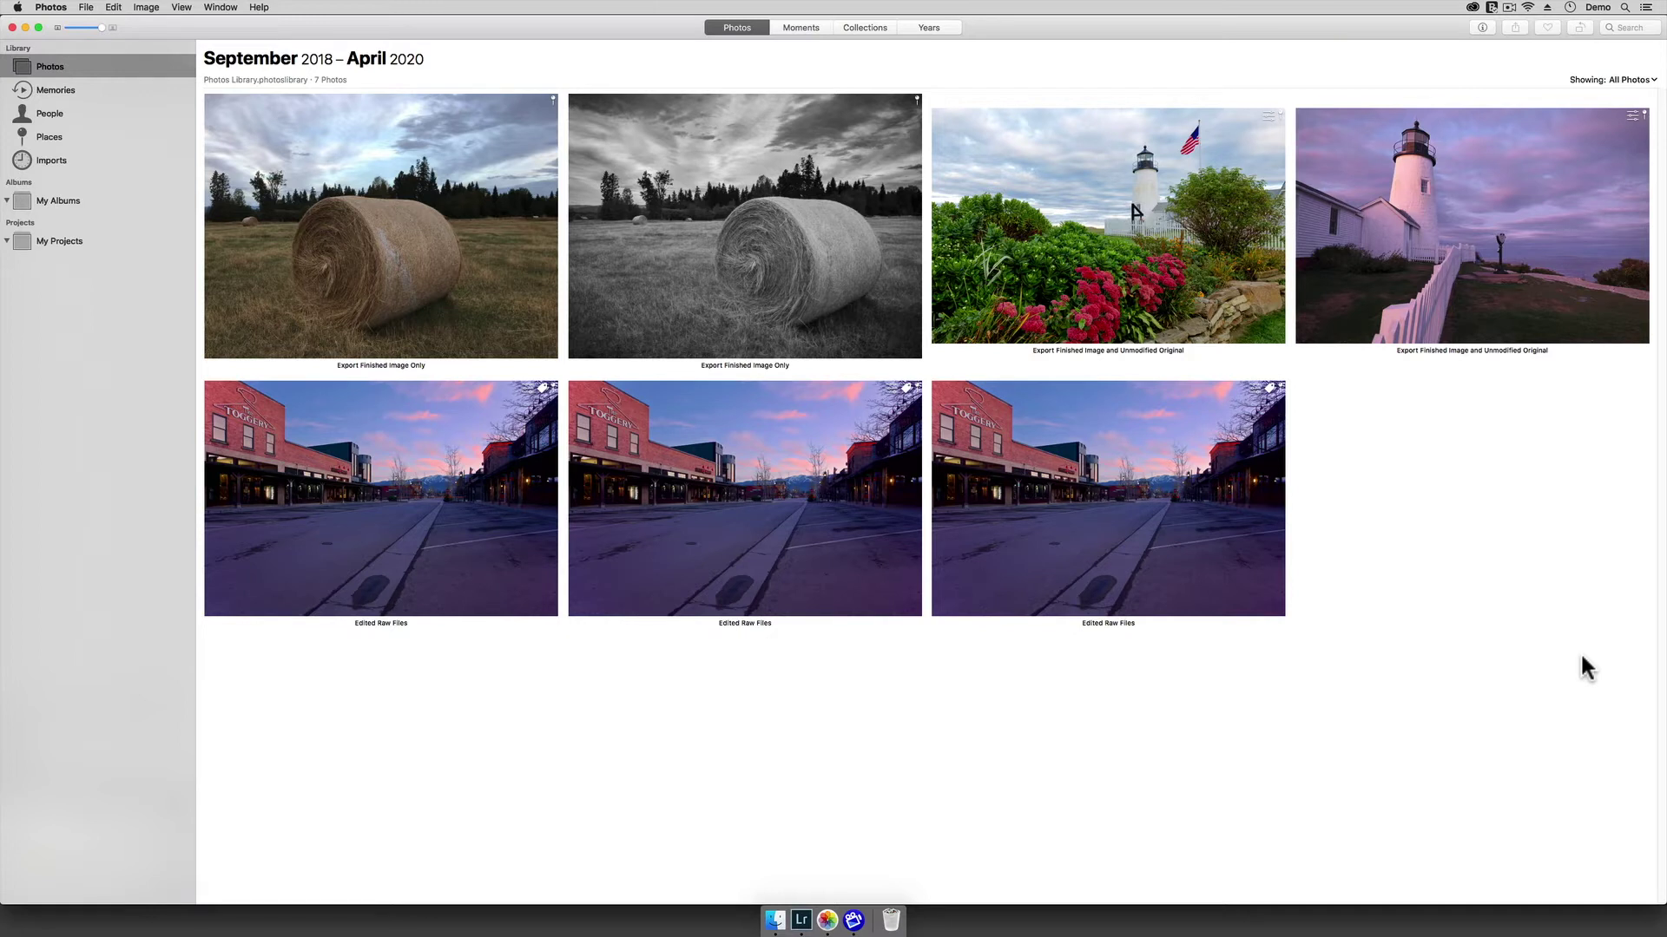
# Step: Edit the flowers-and-lighthouse photo, reset adjustments to view the original, then undo and exit
pyautogui.click(1116, 226)
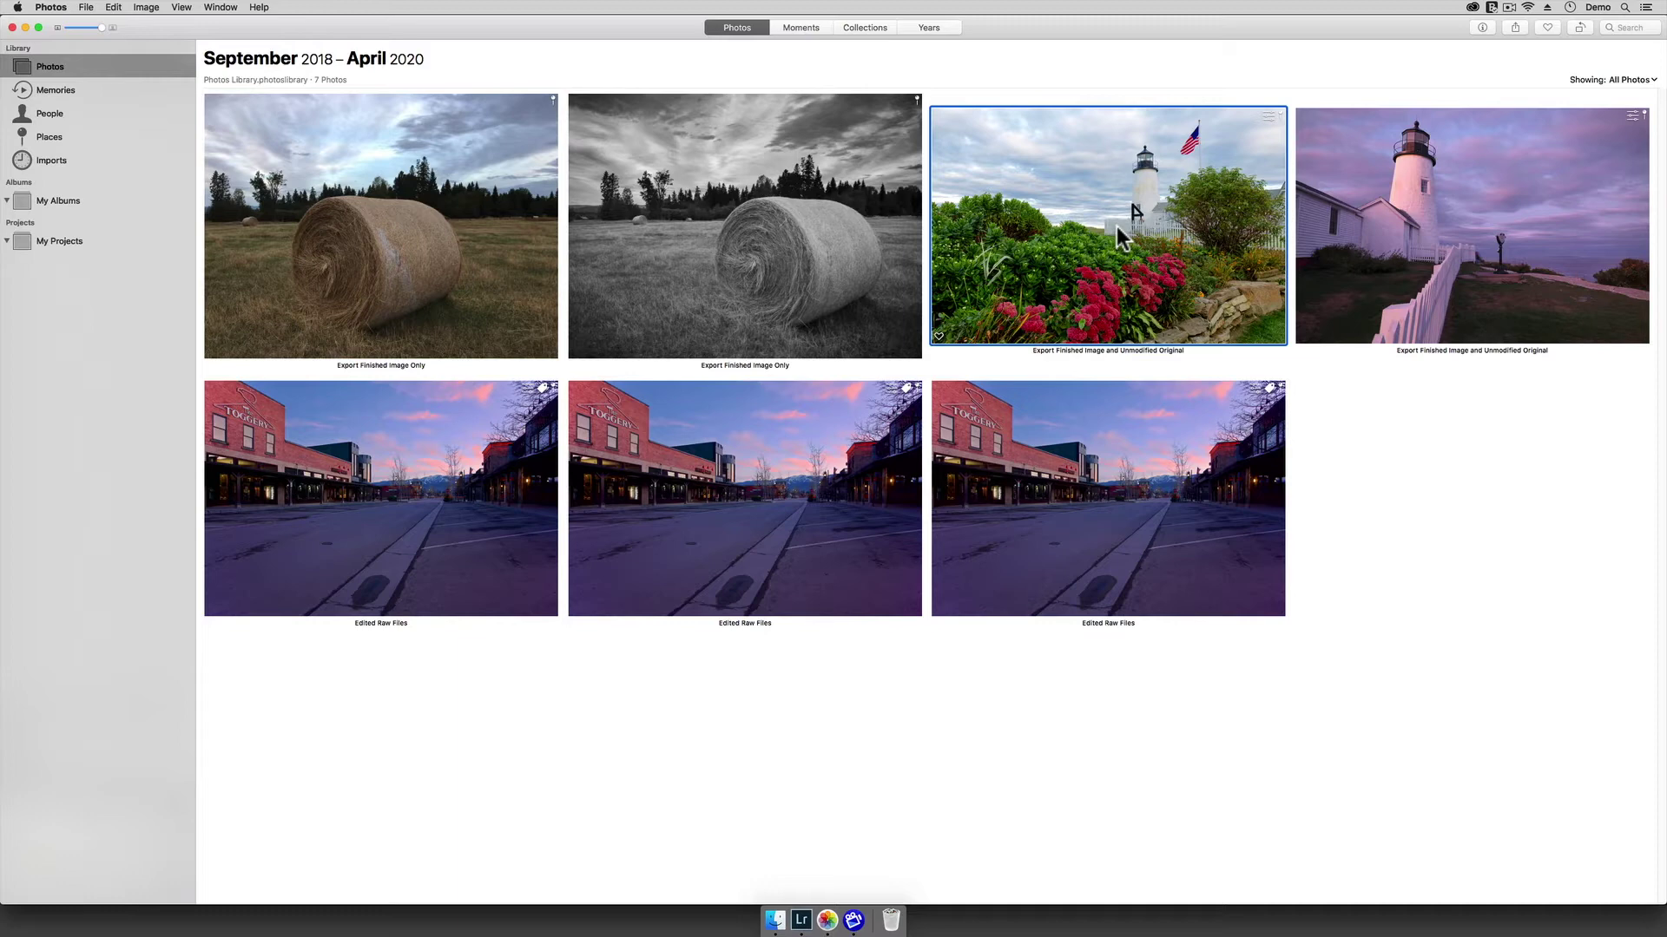
pyautogui.press('Return')
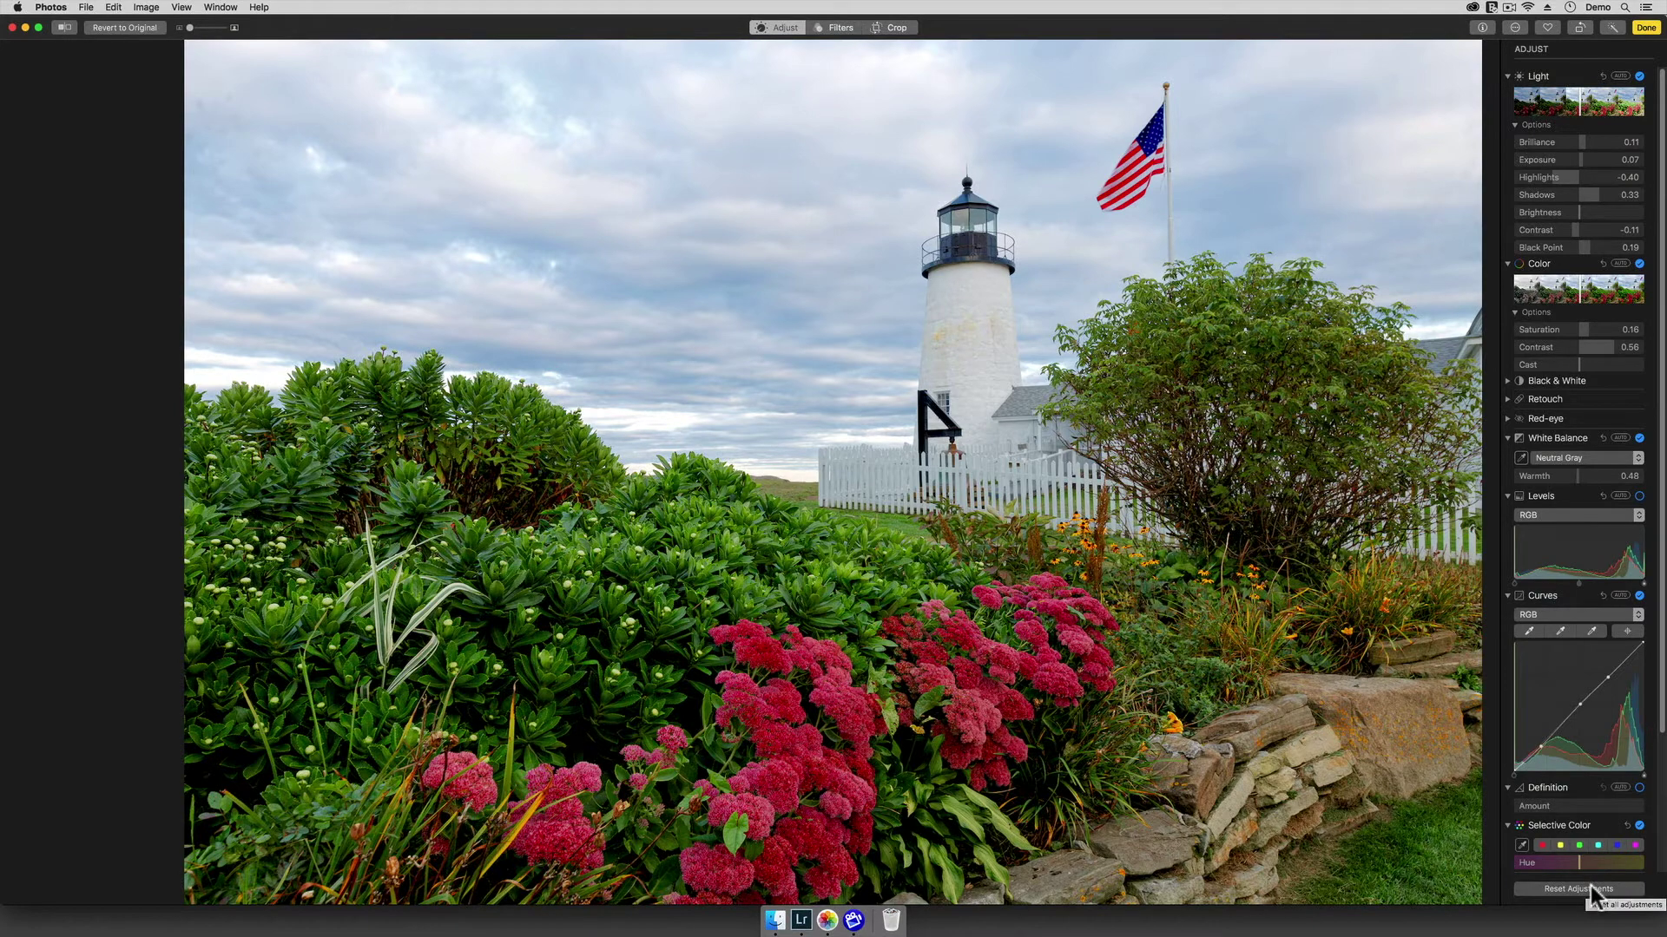
pyautogui.click(1591, 887)
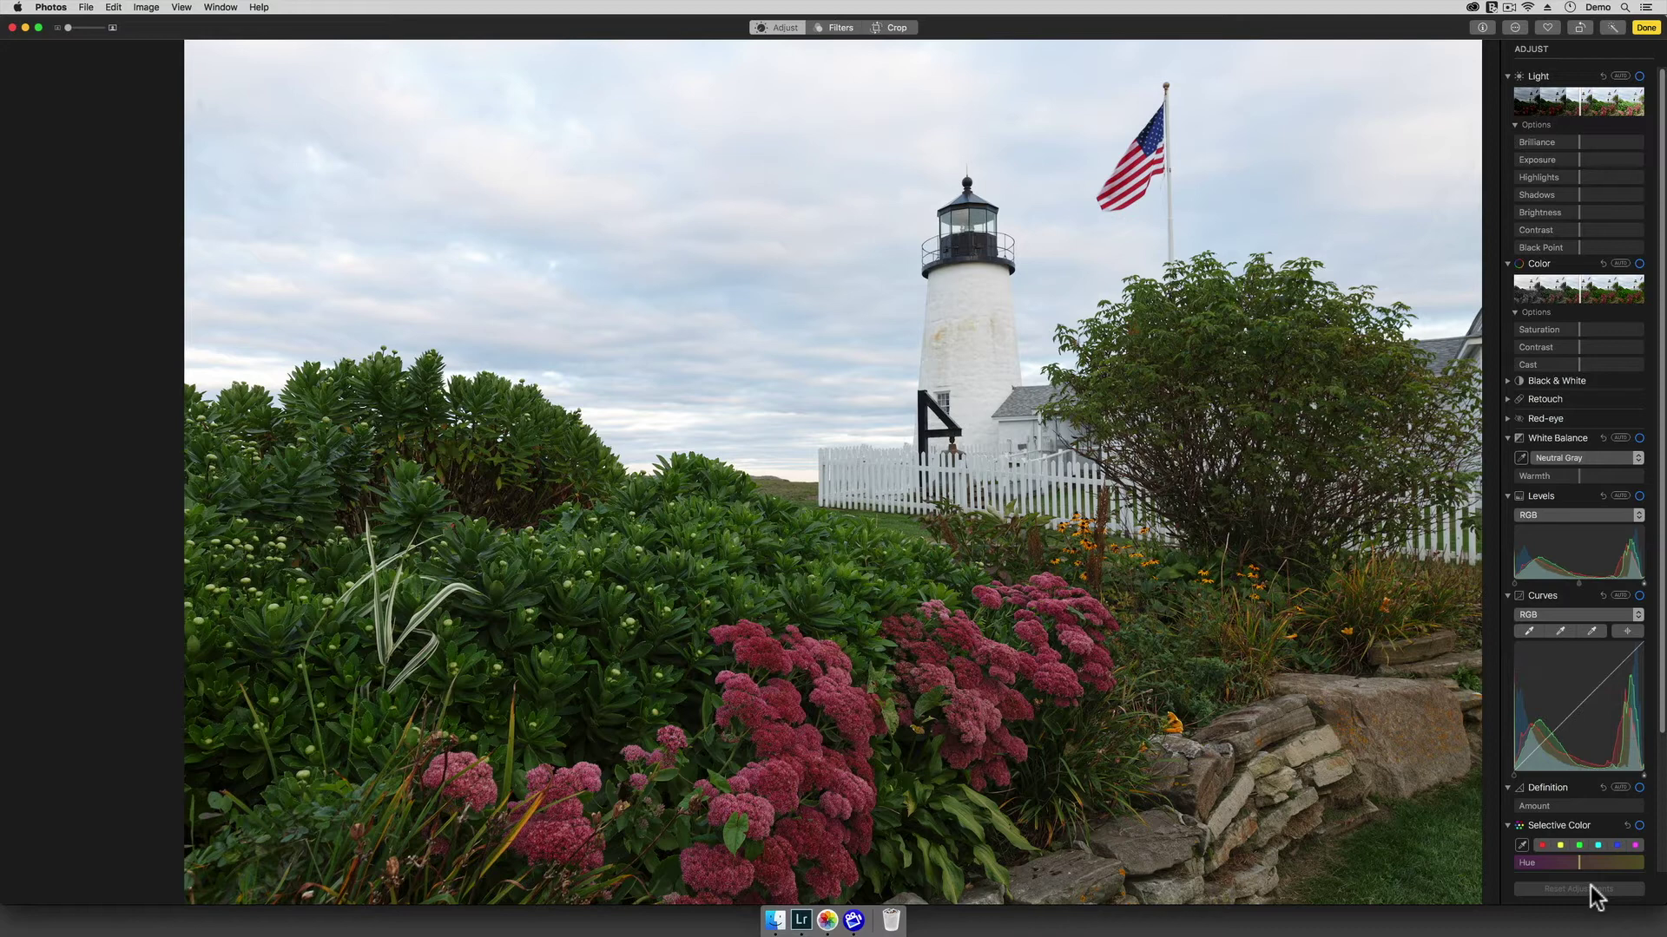
pyautogui.press('super+z')
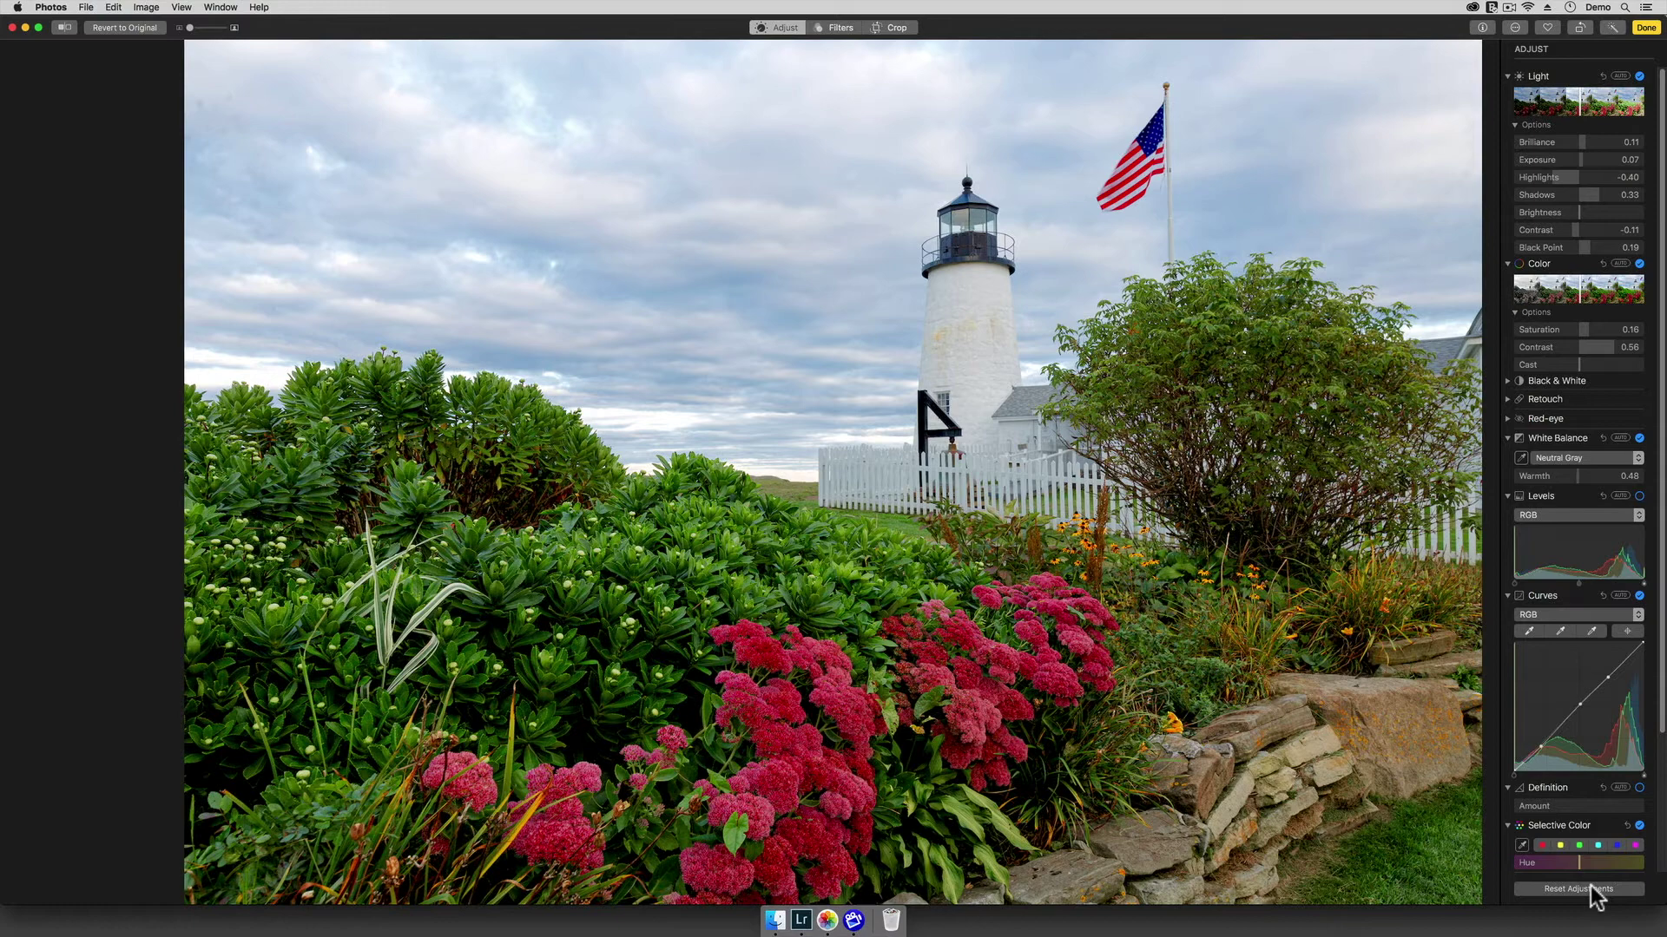
pyautogui.press('Return')
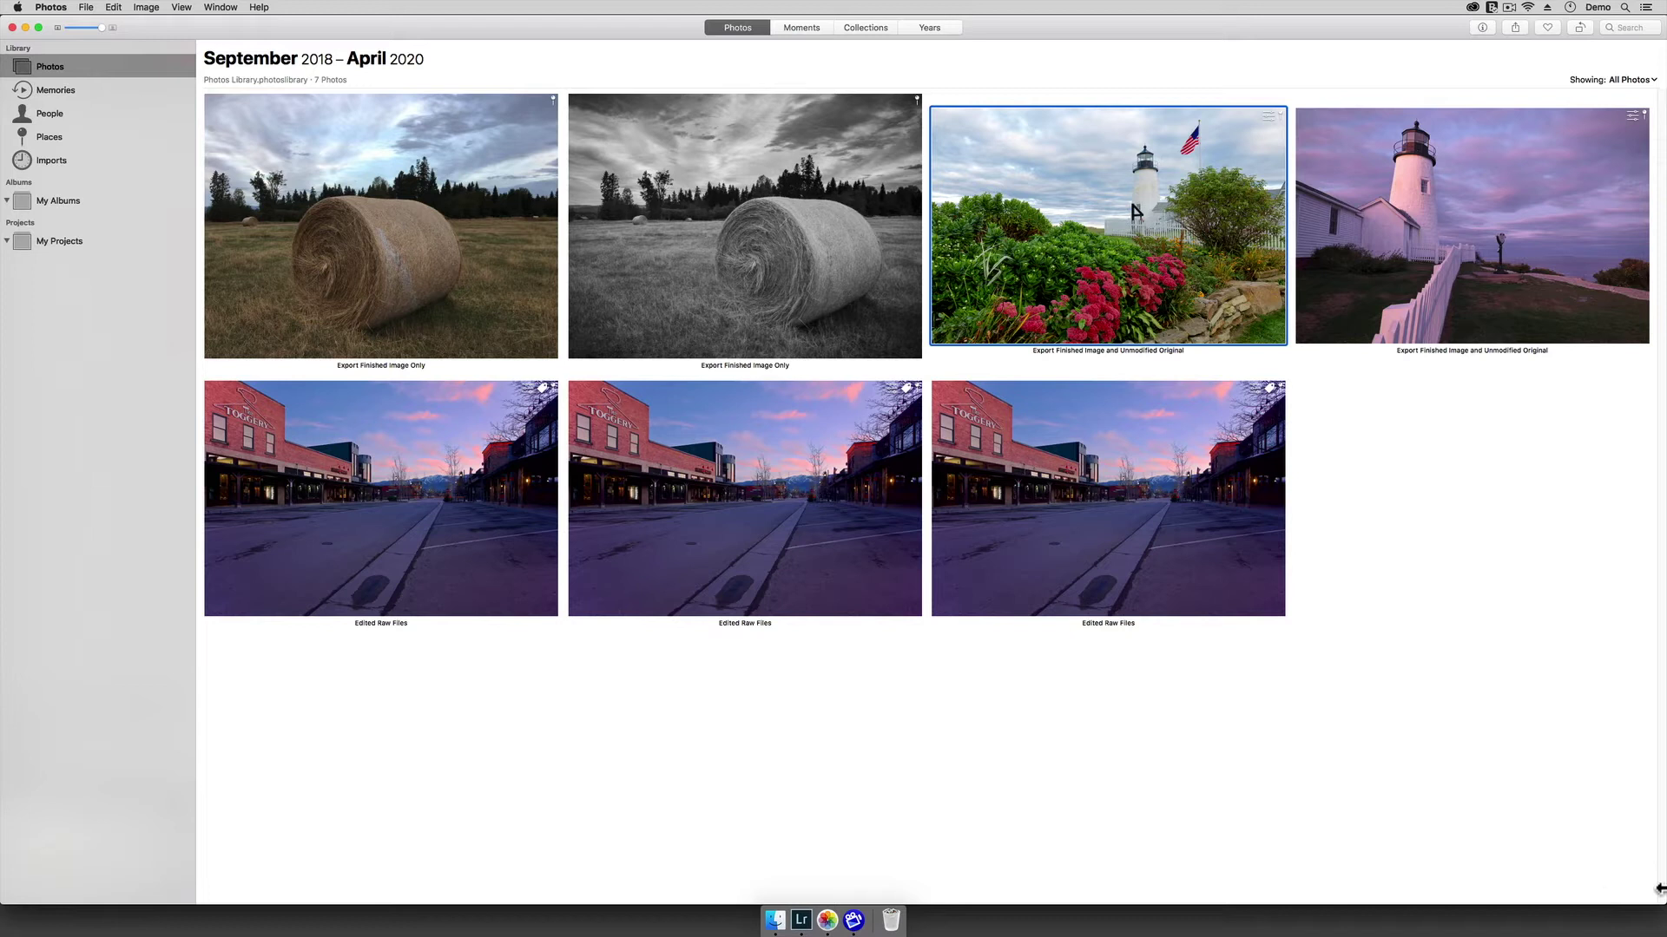
# Step: Select both lighthouse photos and export them with edits as TIFFs into Temp
pyautogui.keyDown('super'); pyautogui.click(1434, 201); pyautogui.keyUp('super')
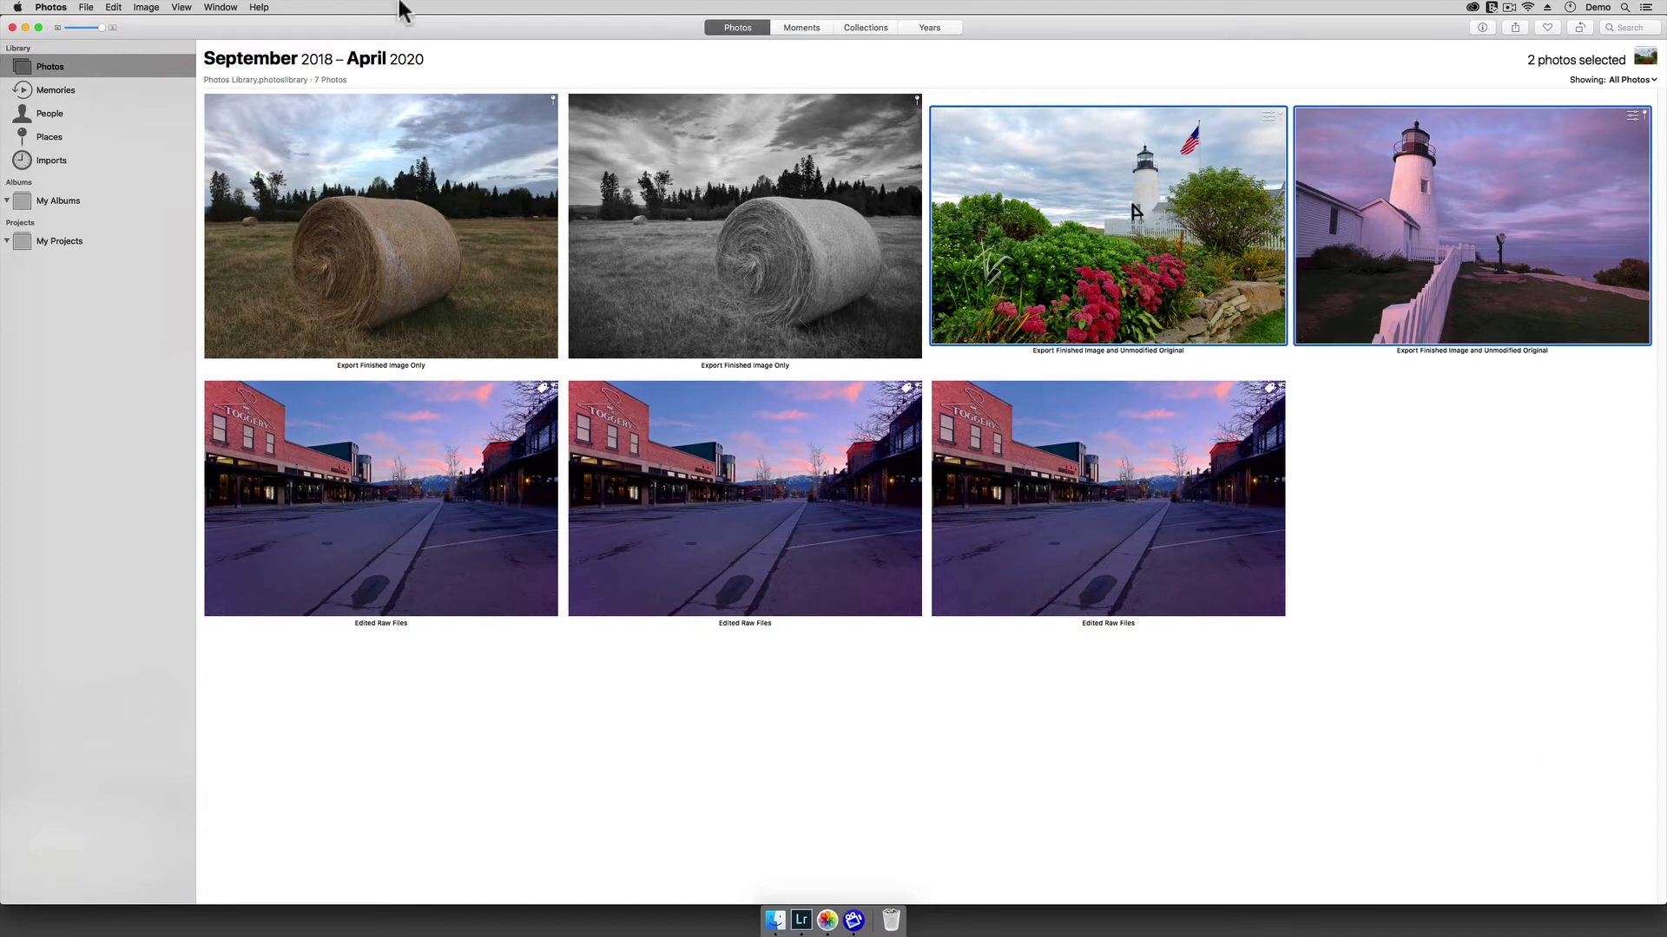
pyautogui.click(86, 8)
pyautogui.moveTo(118, 94)
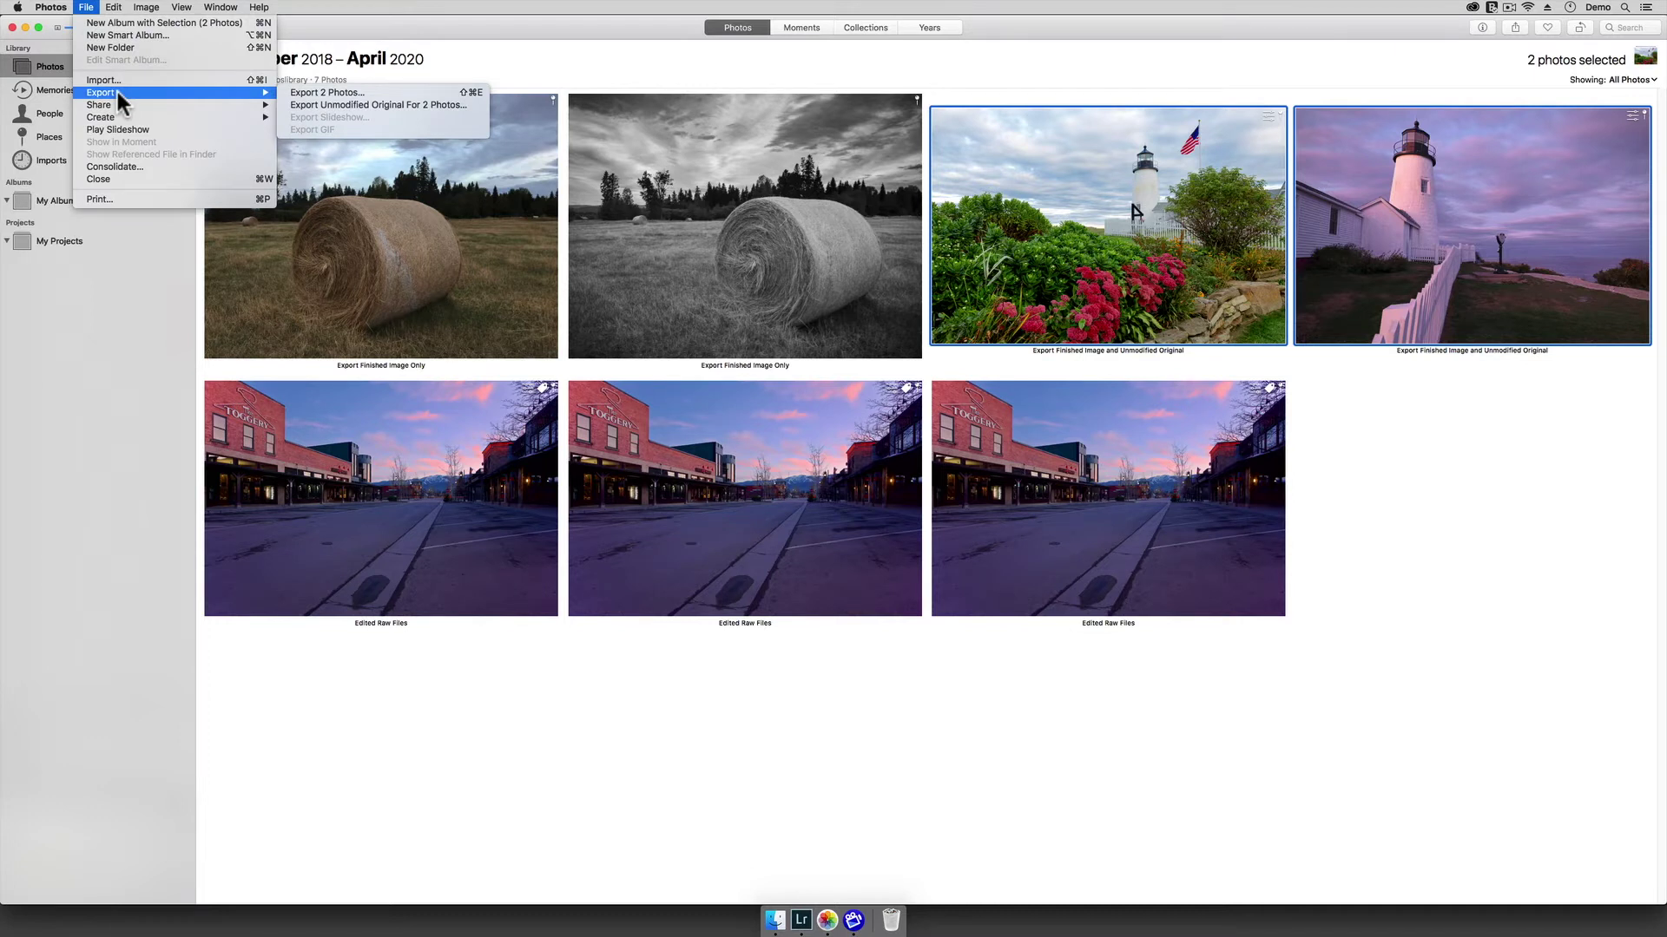
pyautogui.click(304, 92)
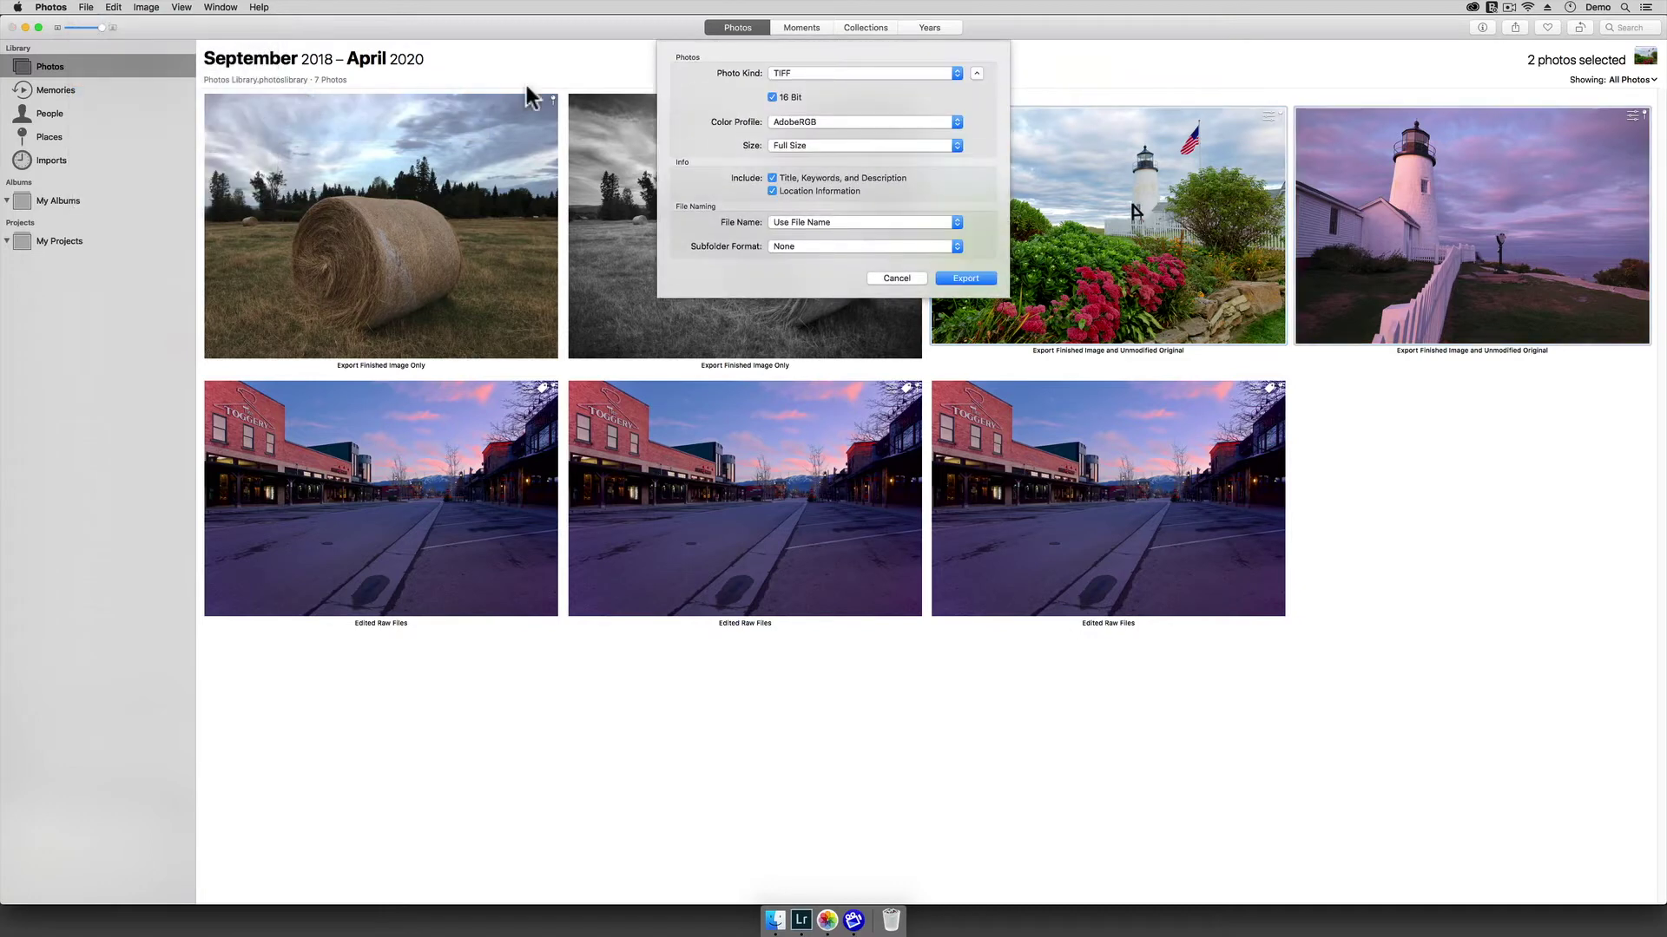
pyautogui.click(967, 277)
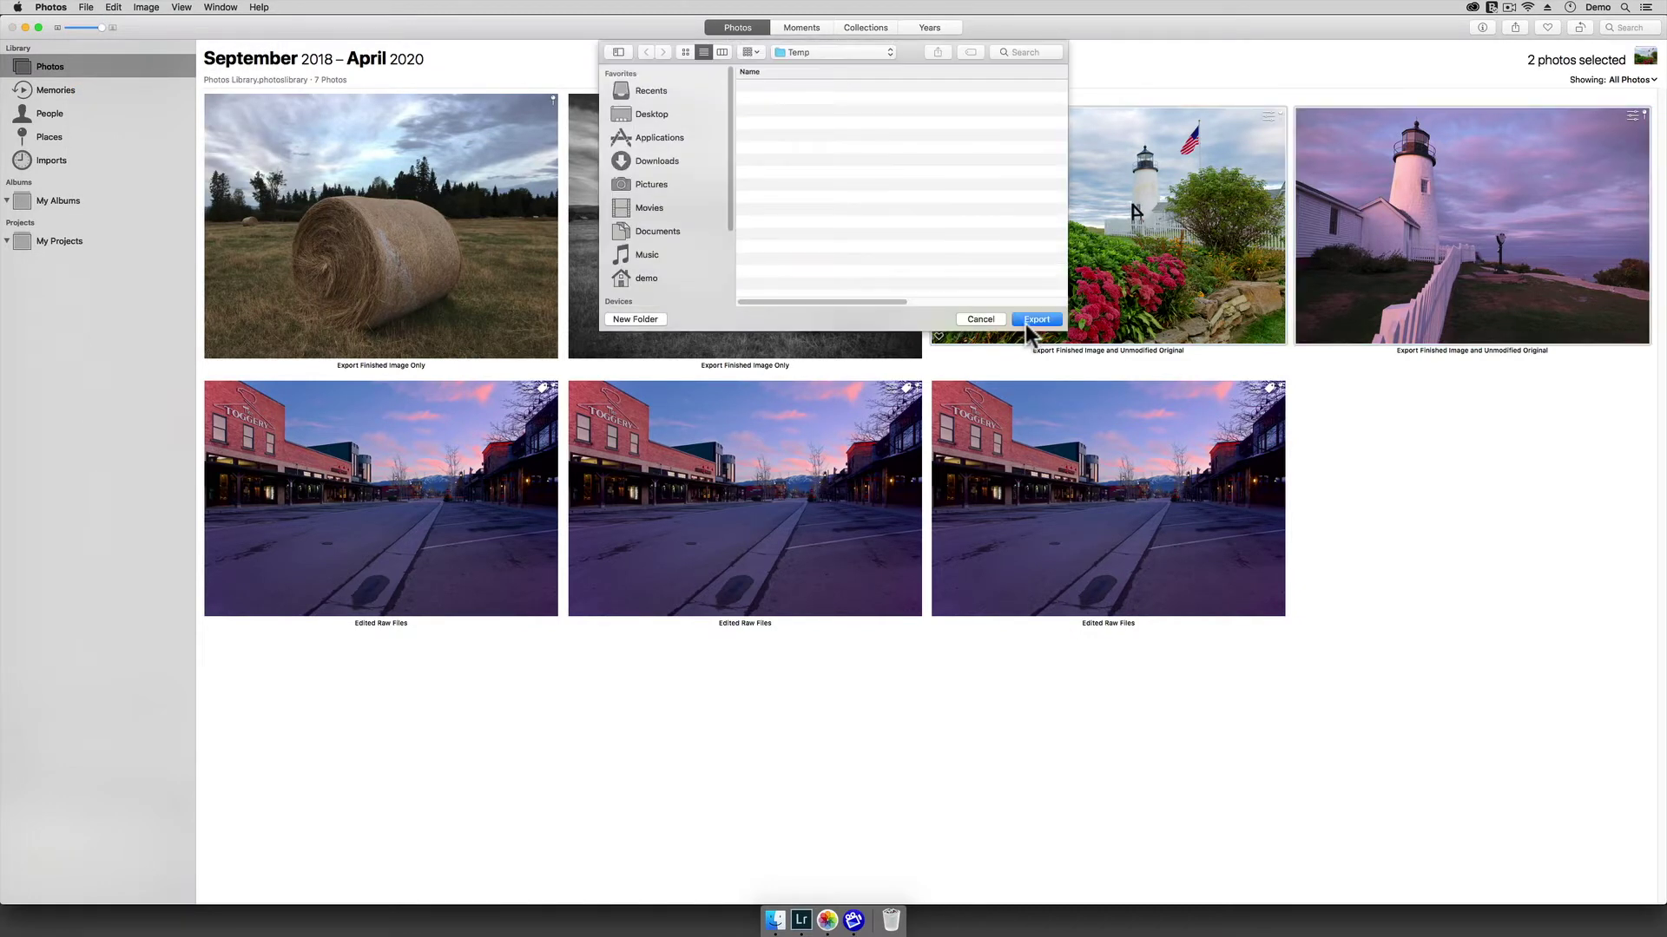
pyautogui.click(1031, 319)
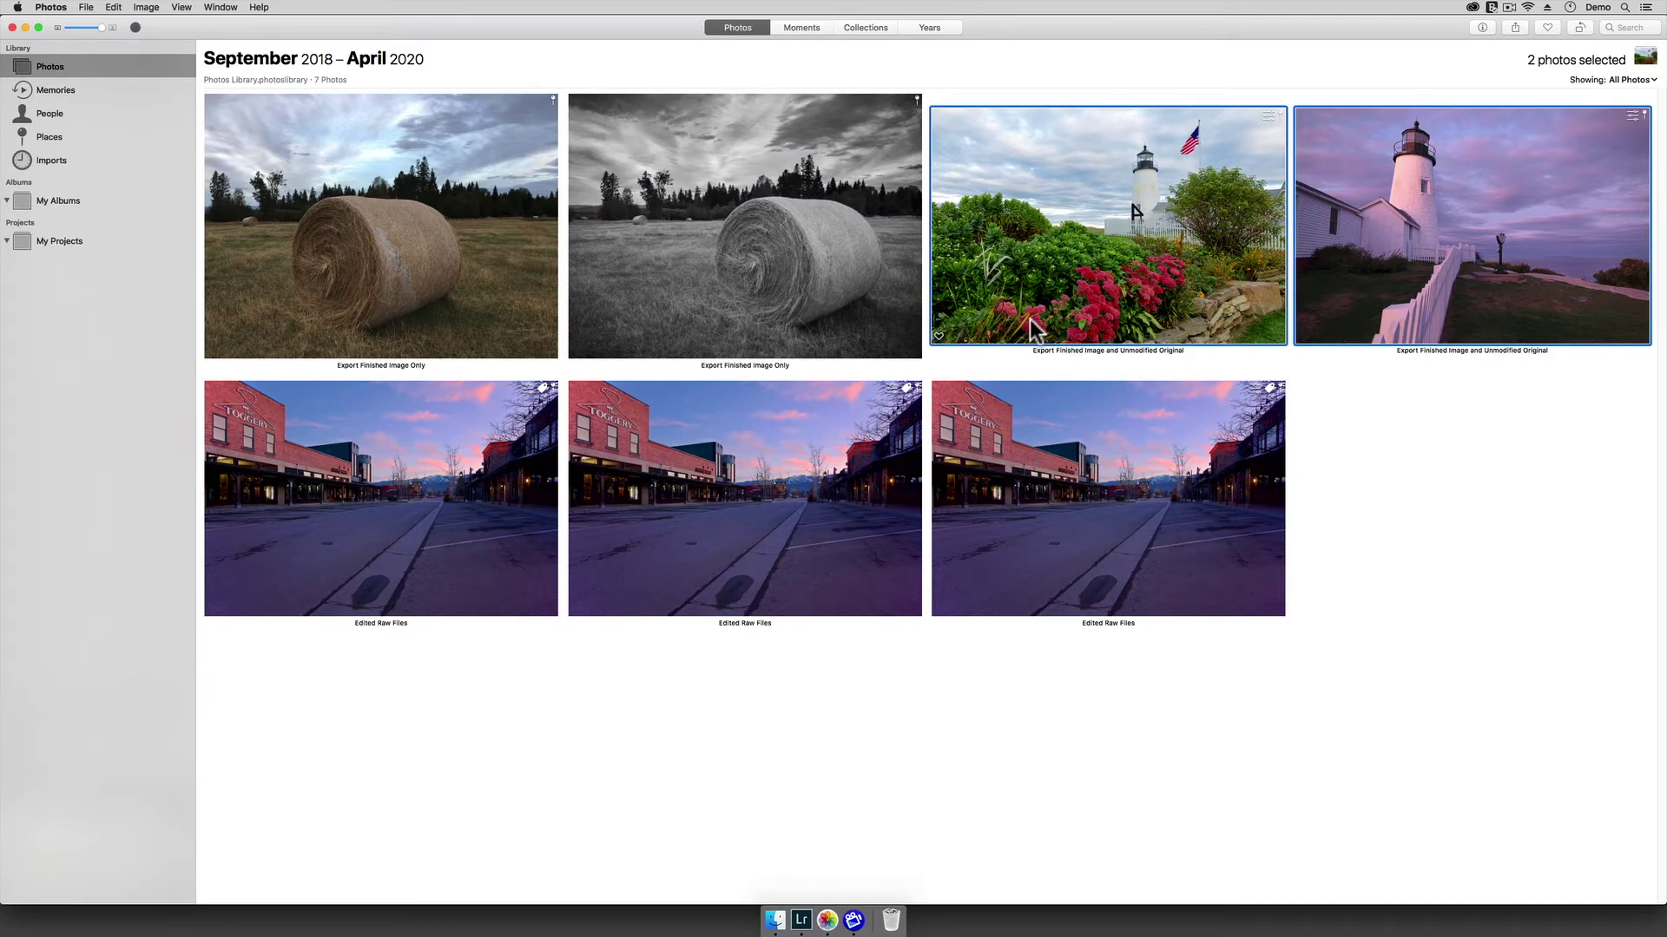
# Step: Export the unmodified originals of both lighthouse photos into Desktop > Temp
pyautogui.click(87, 7)
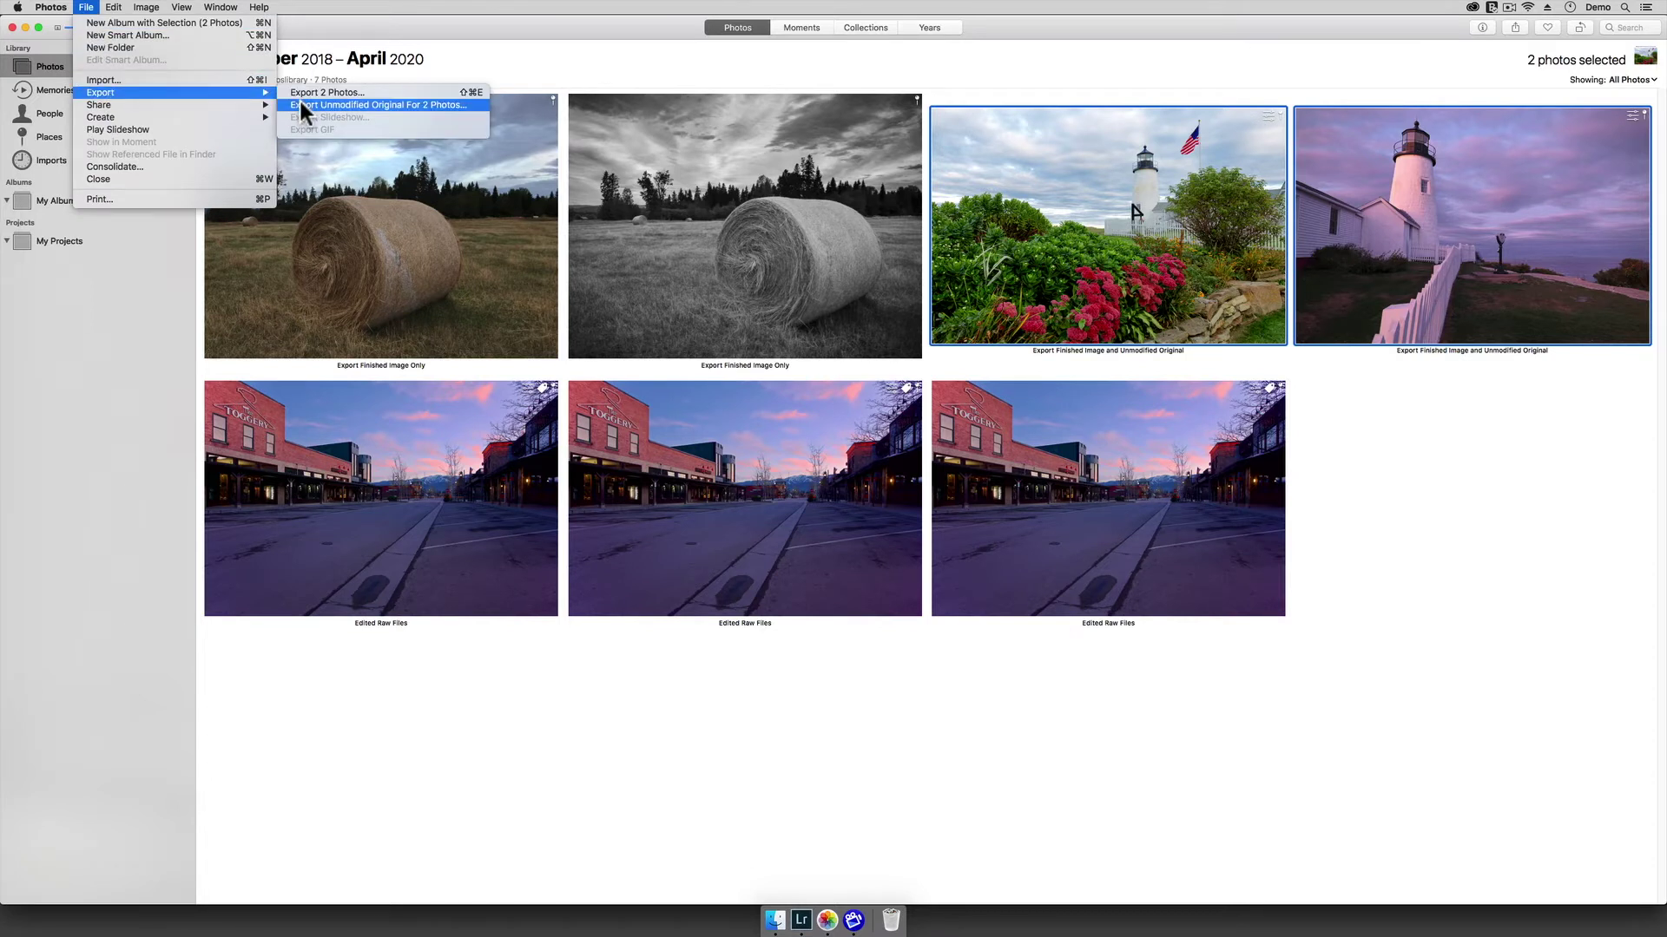
pyautogui.click(300, 102)
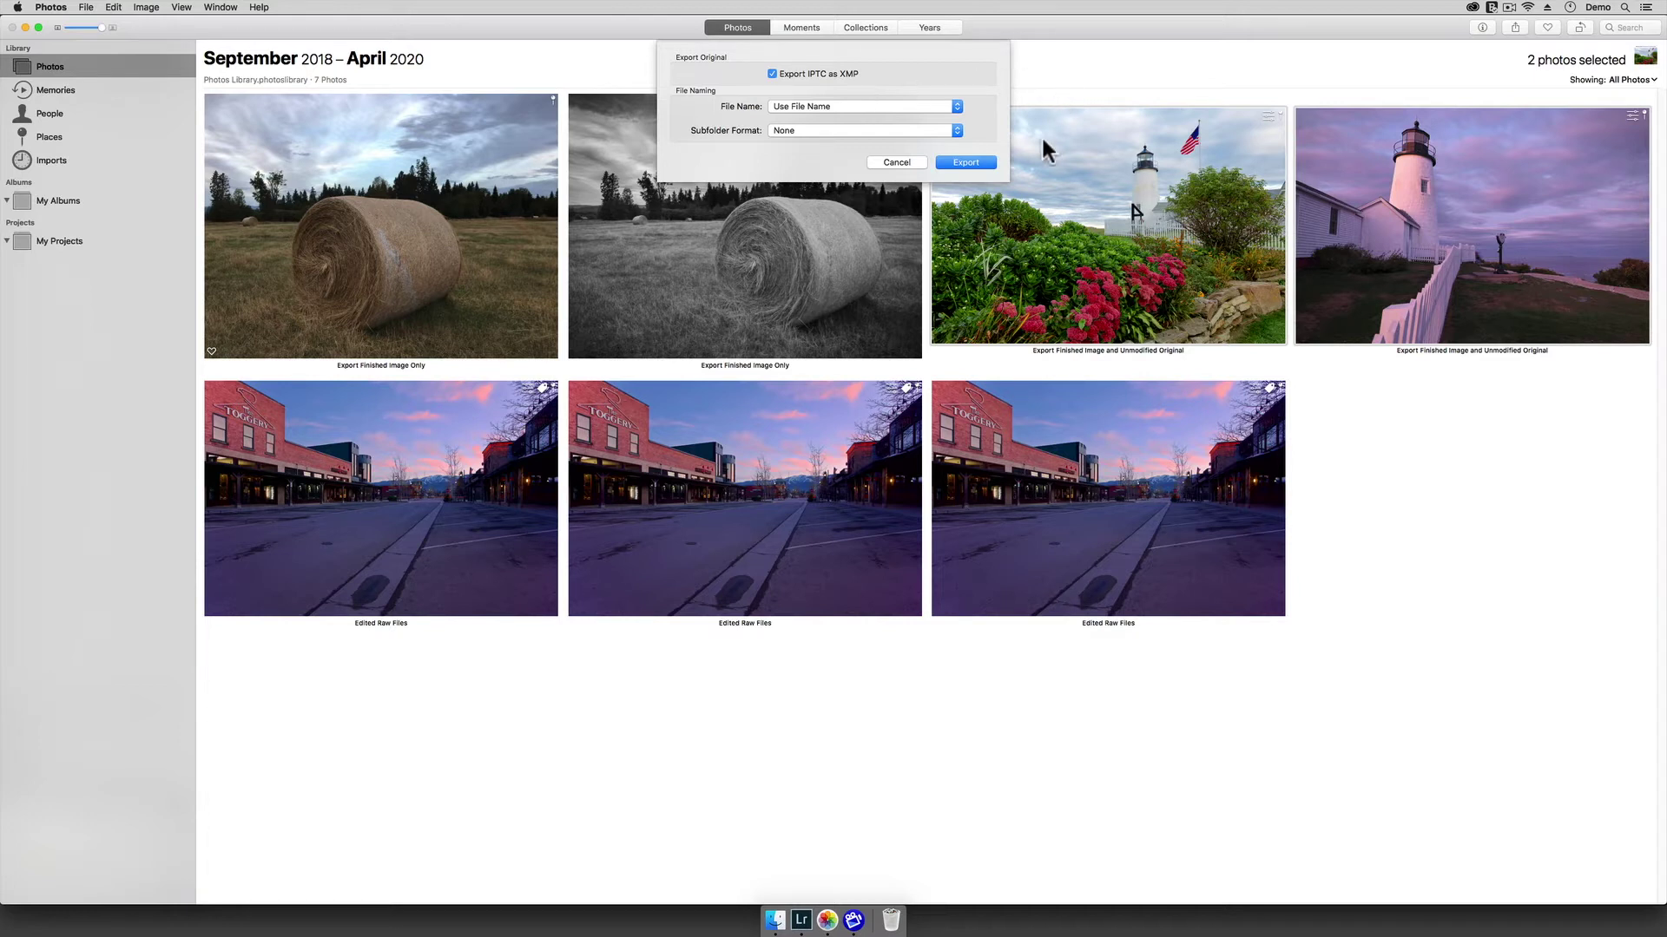
pyautogui.click(986, 161)
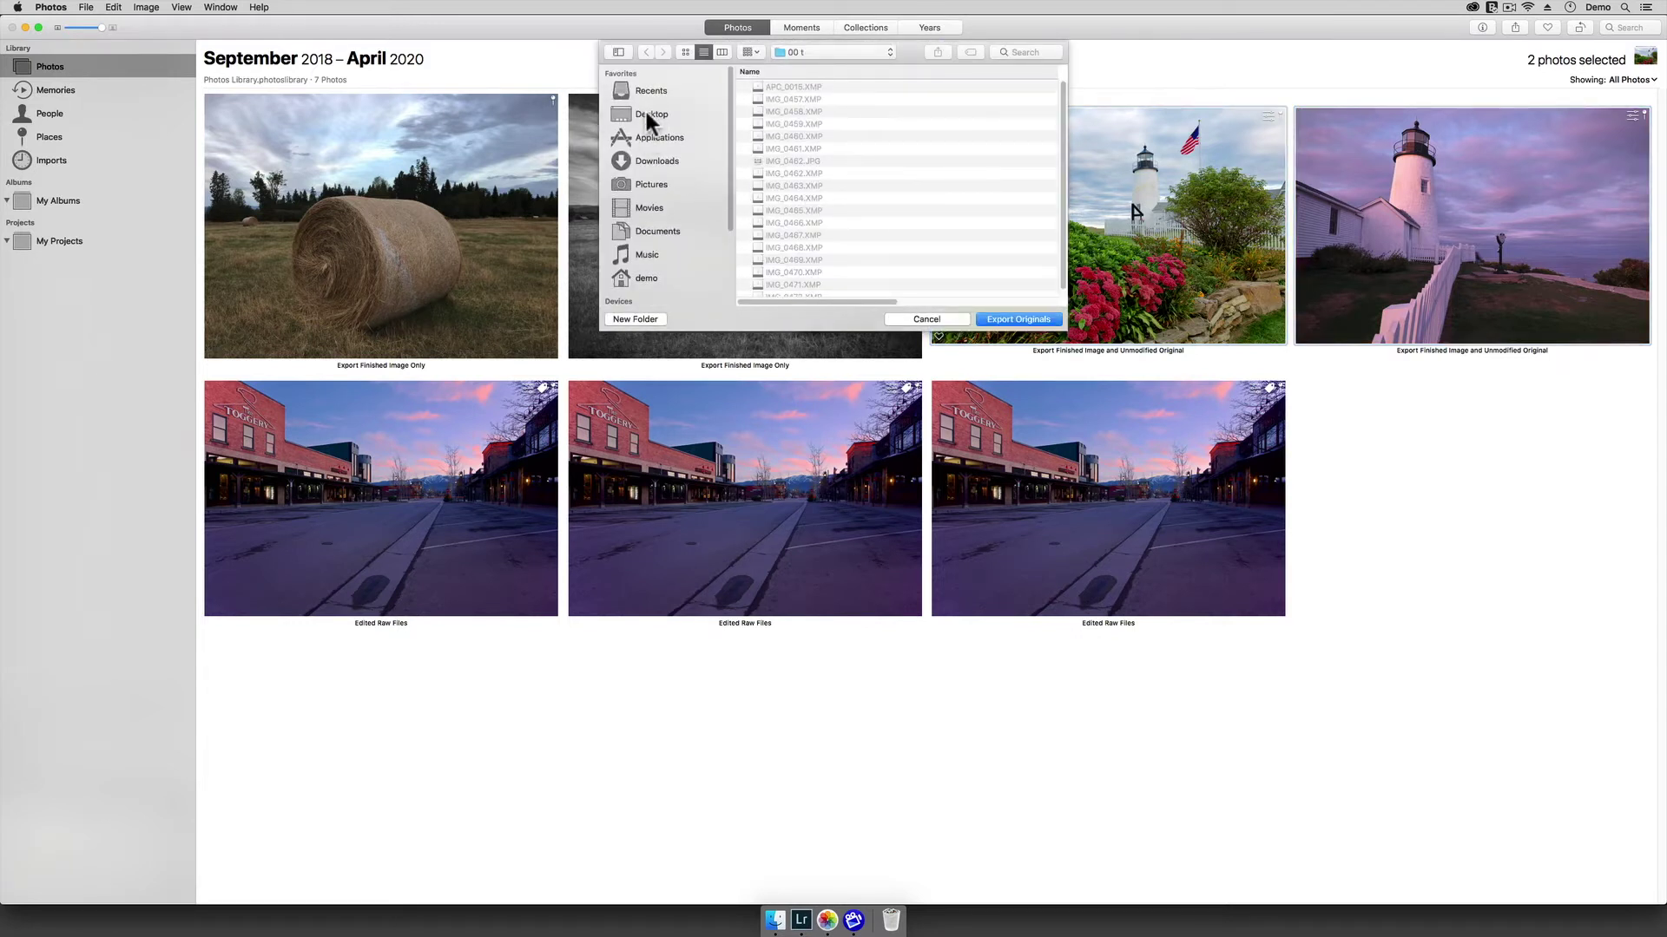
pyautogui.click(644, 109)
pyautogui.click(765, 88)
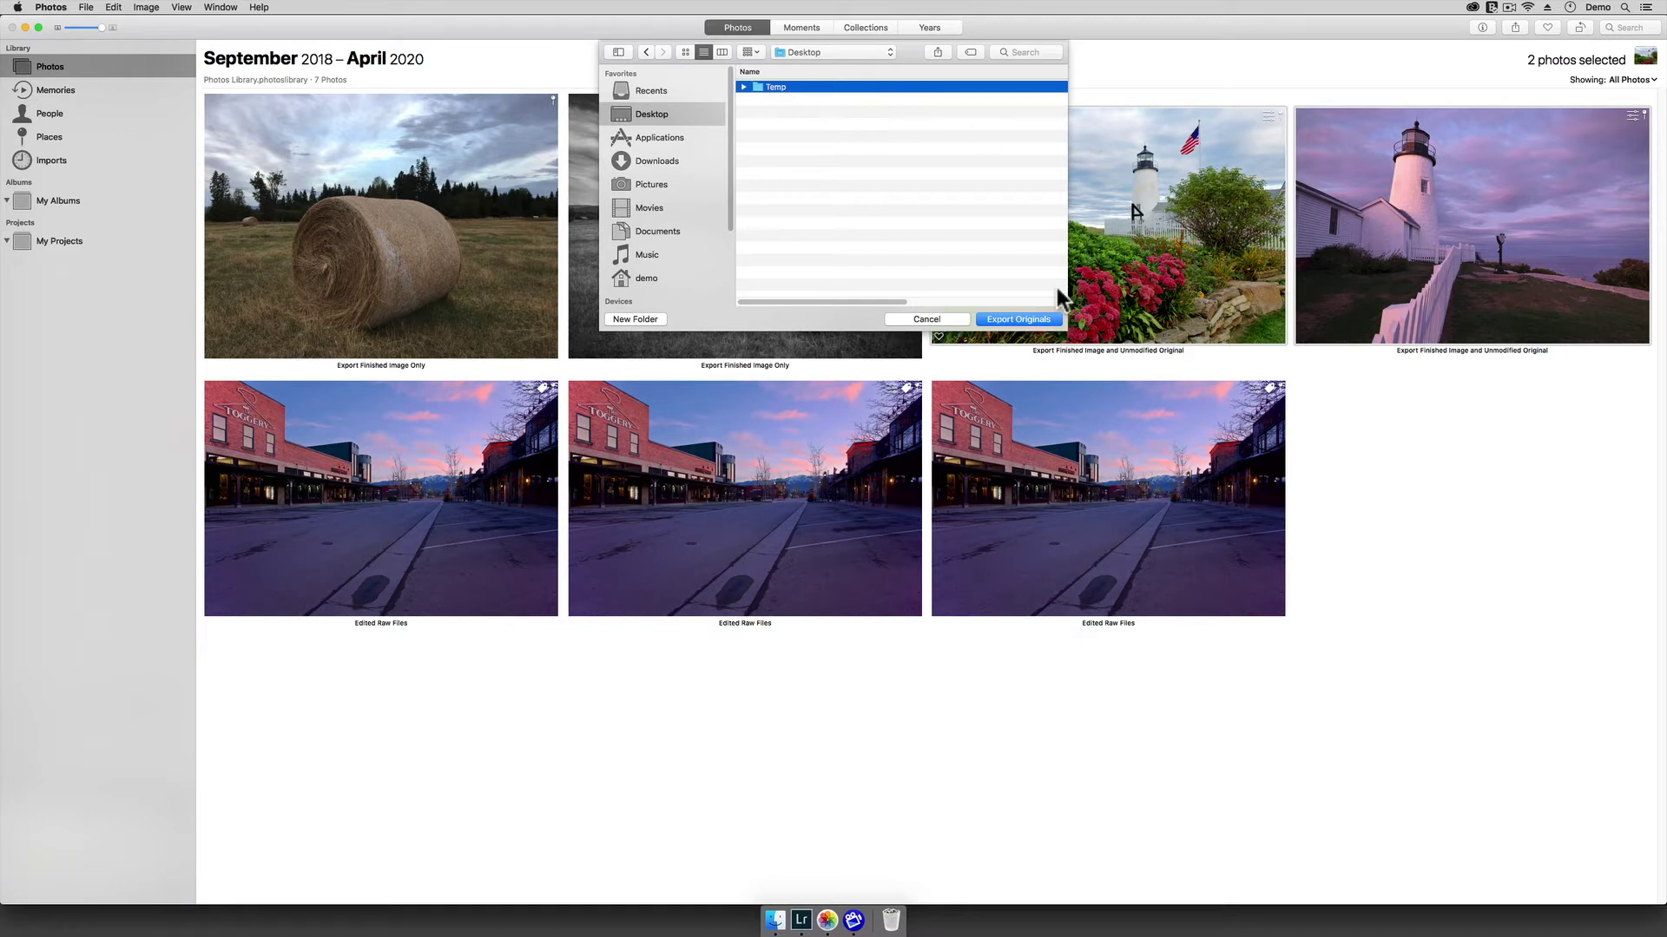
pyautogui.click(1029, 320)
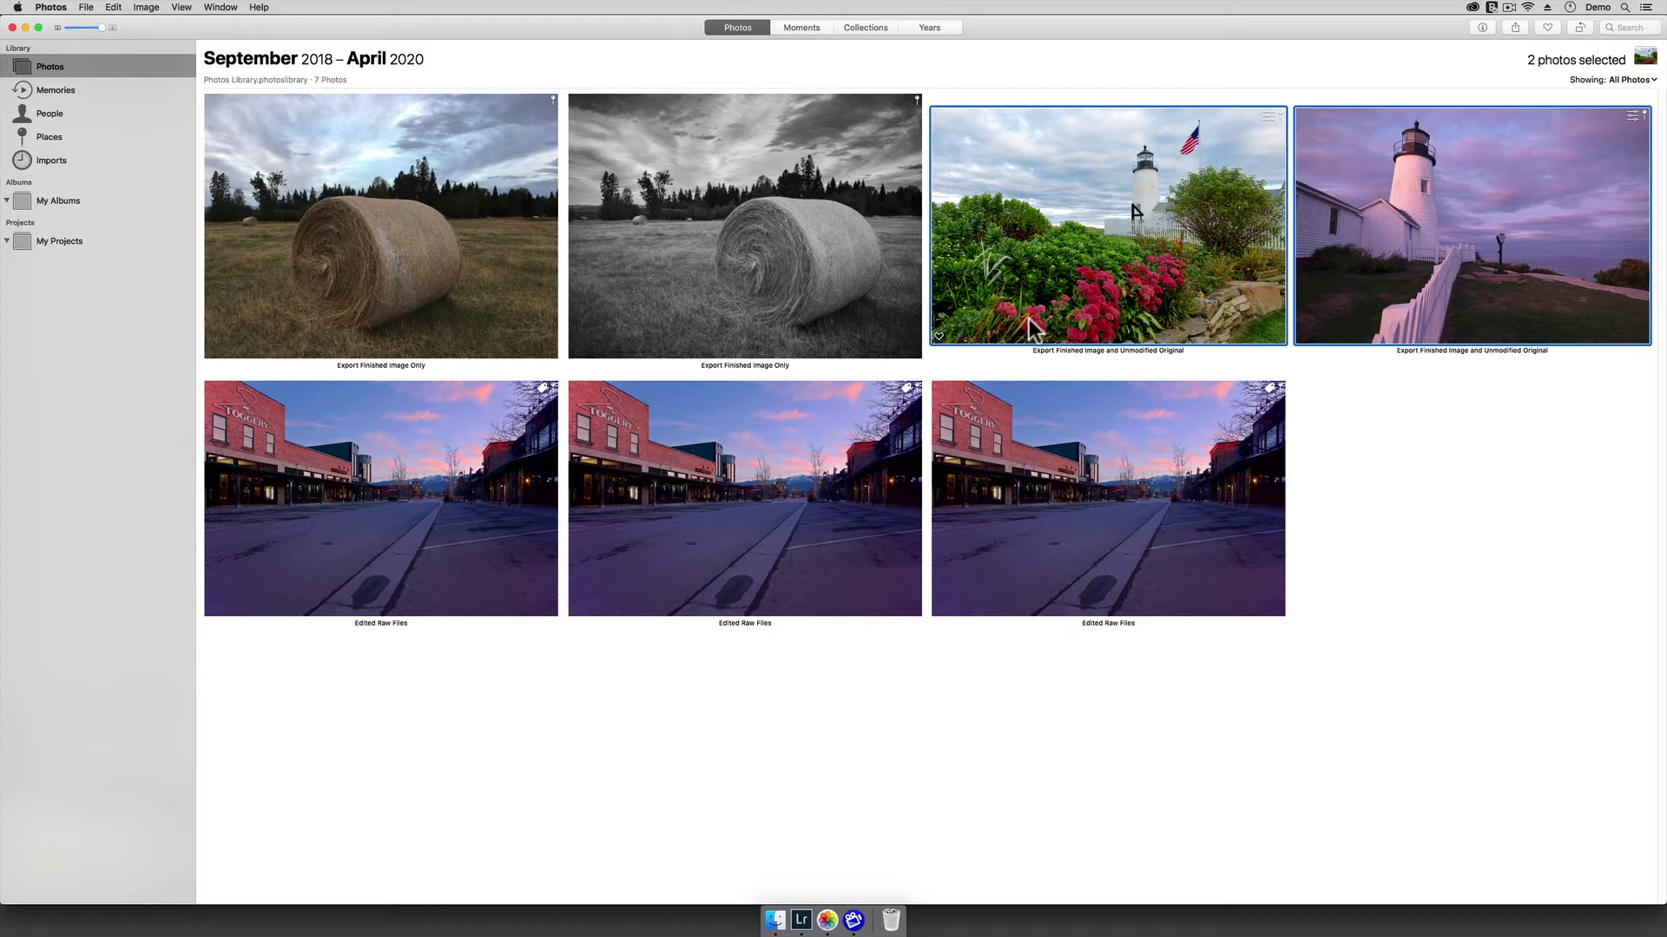
# Step: In Lightroom, import the four lighthouse files from Temp with the 'MOVE EXISTING IMAGES TO PHOTOS GO IN HERE' preset
pyautogui.press('super+Tab')
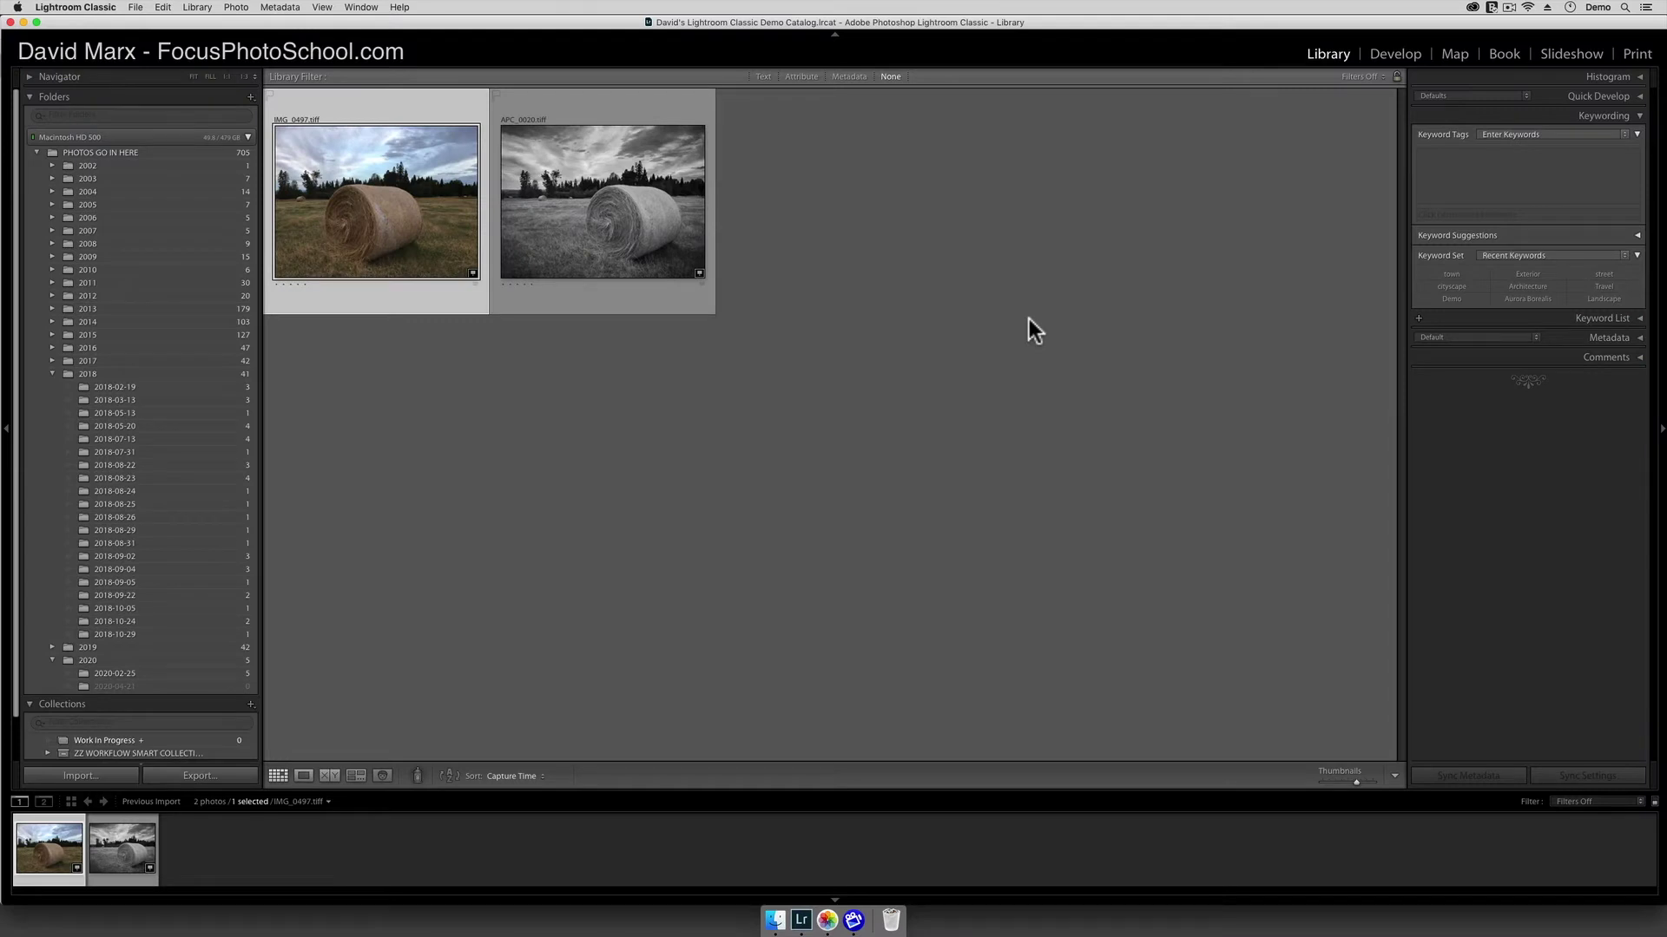
pyautogui.click(97, 776)
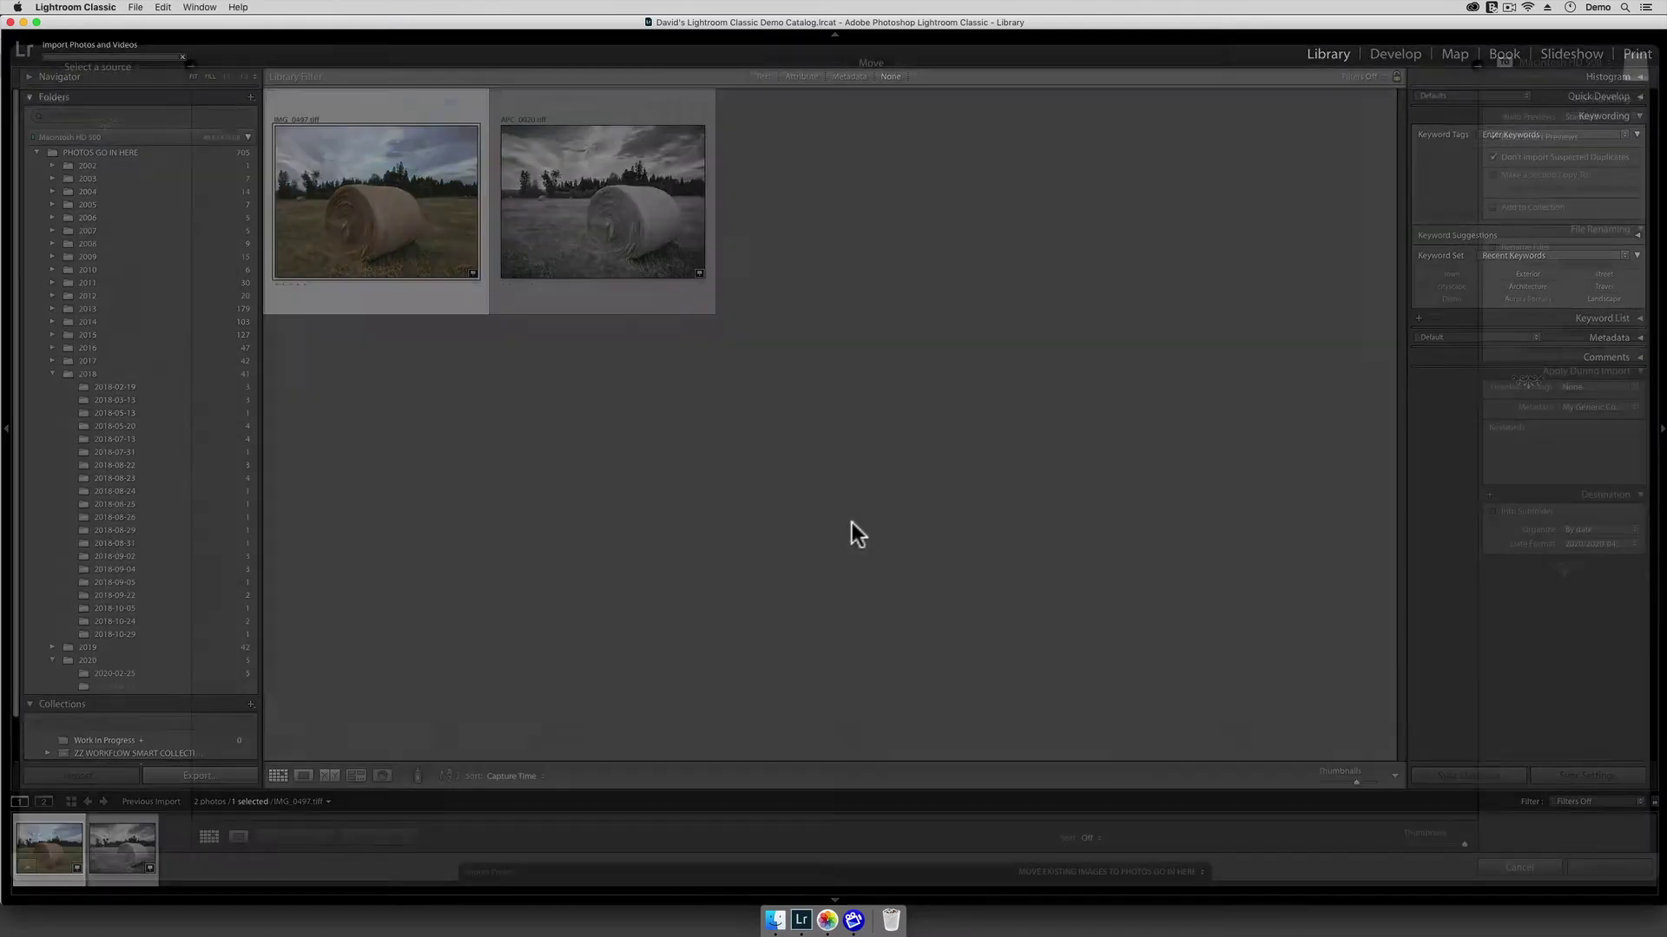
pyautogui.click(102, 189)
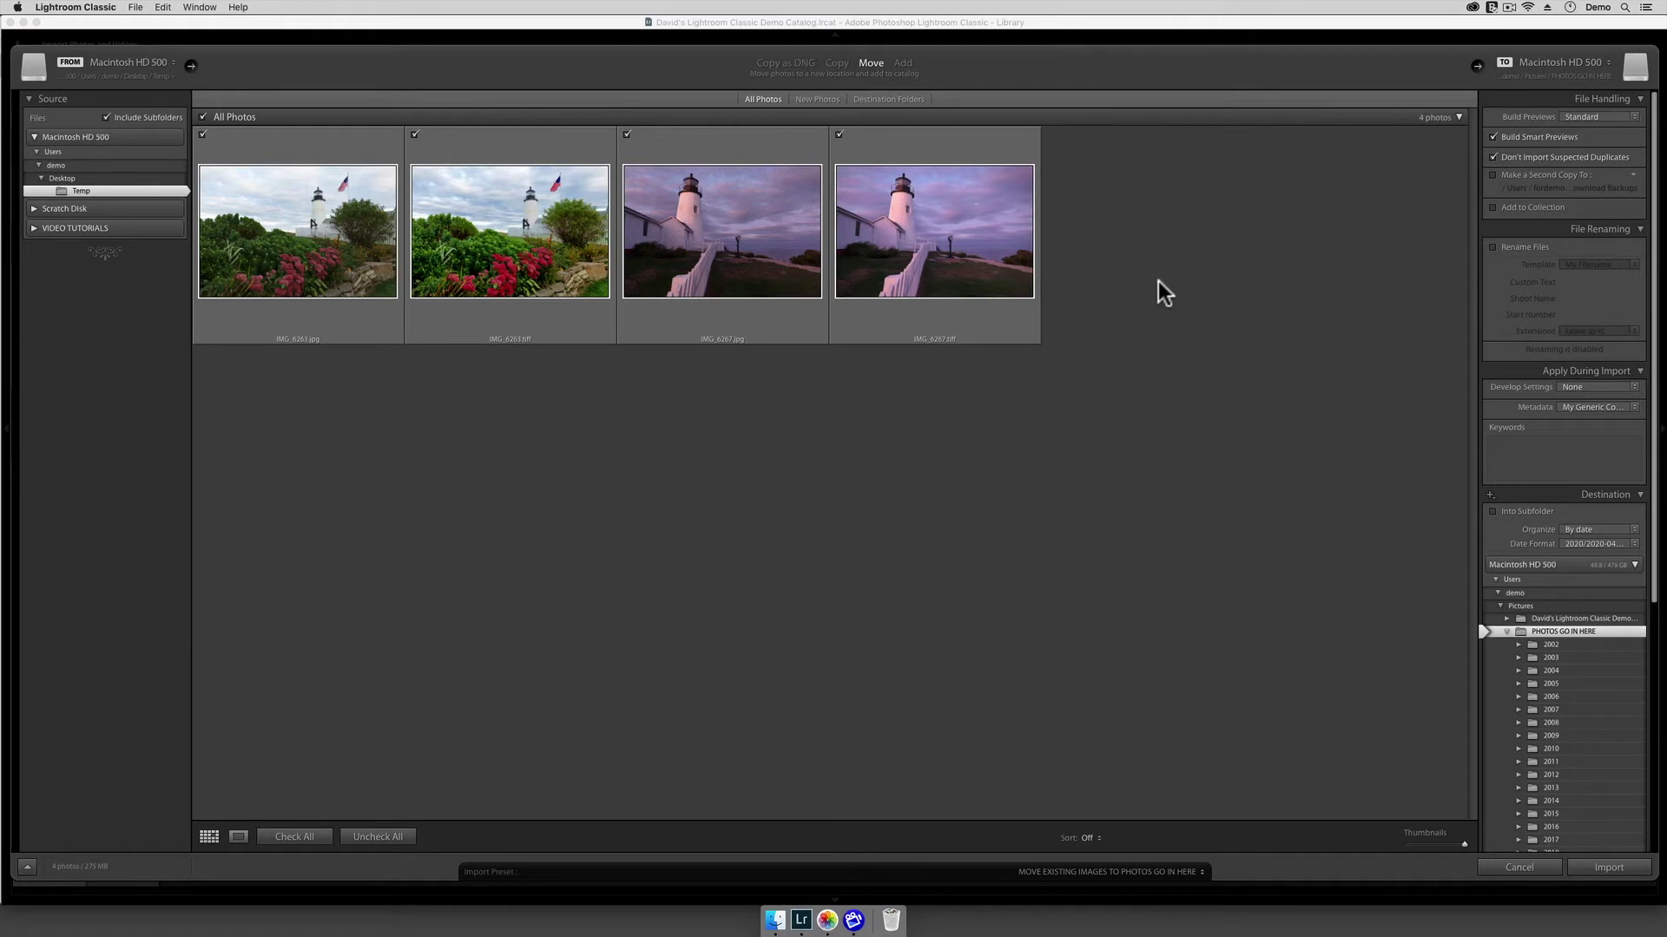
pyautogui.click(1083, 871)
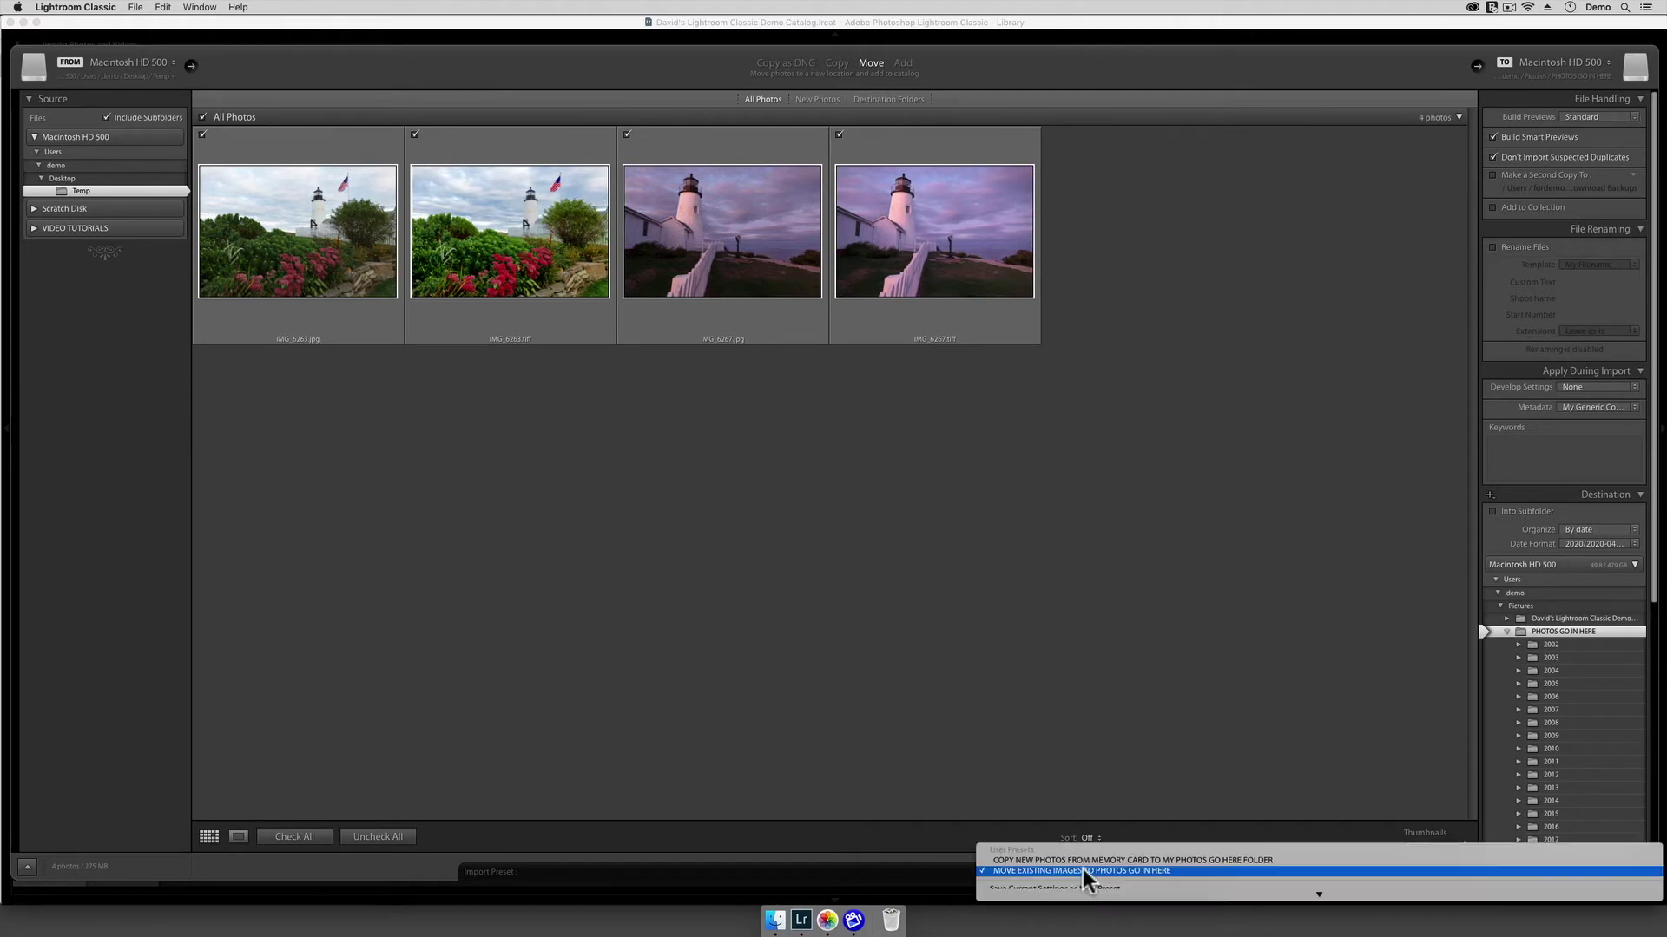
pyautogui.click(1081, 871)
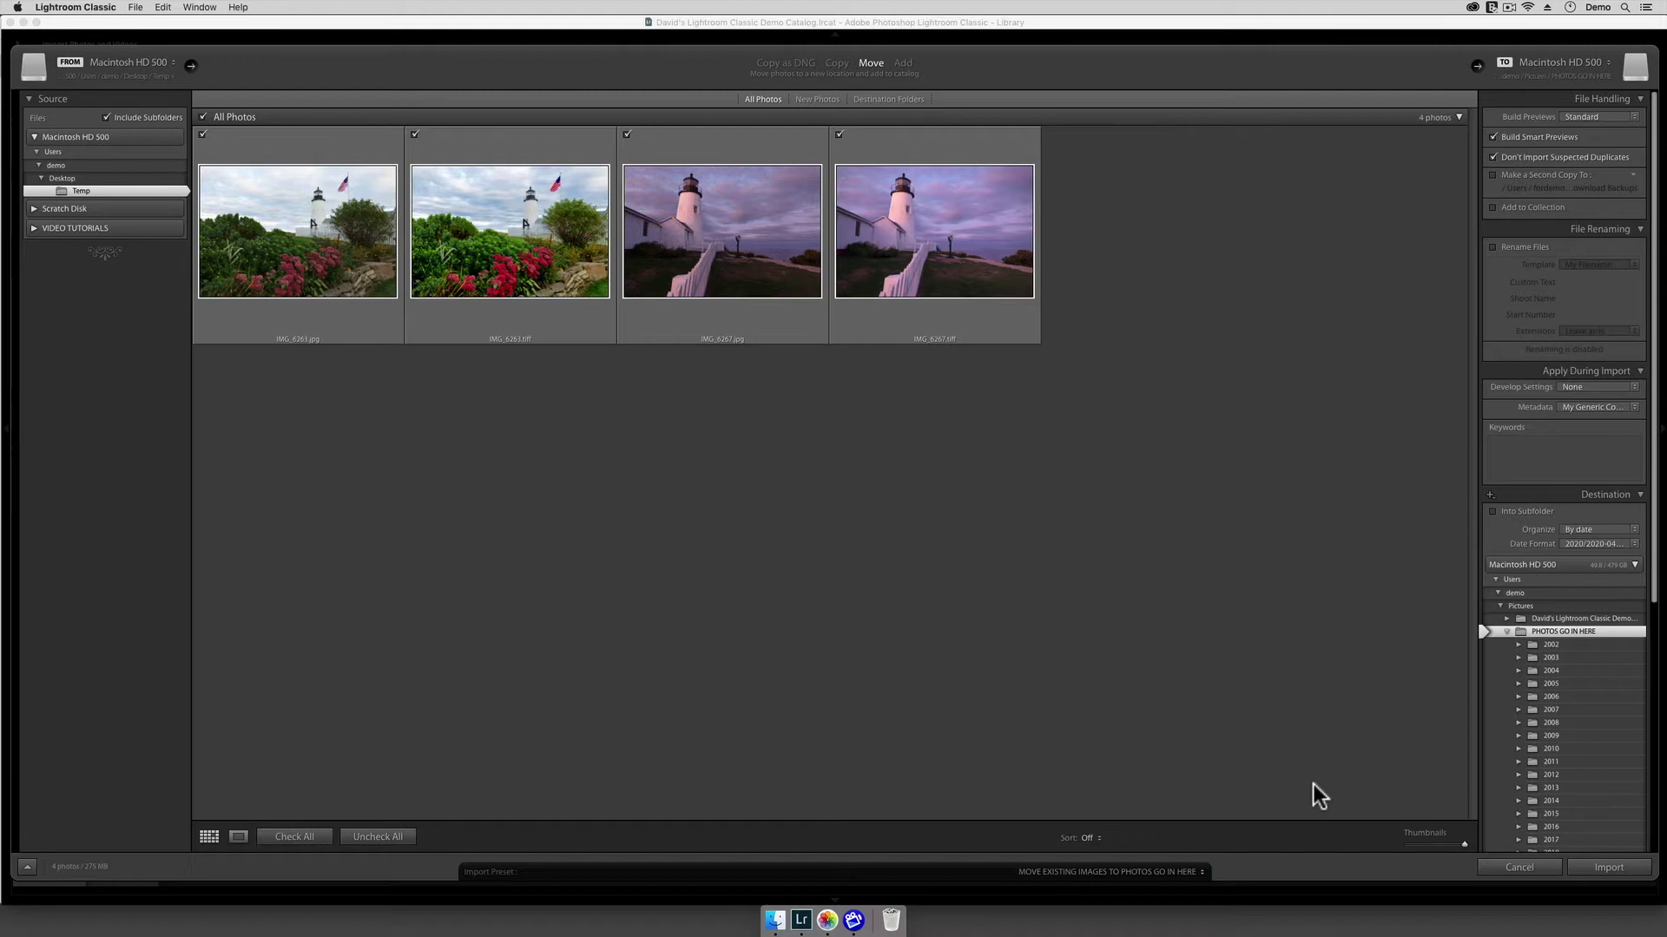
pyautogui.click(1613, 868)
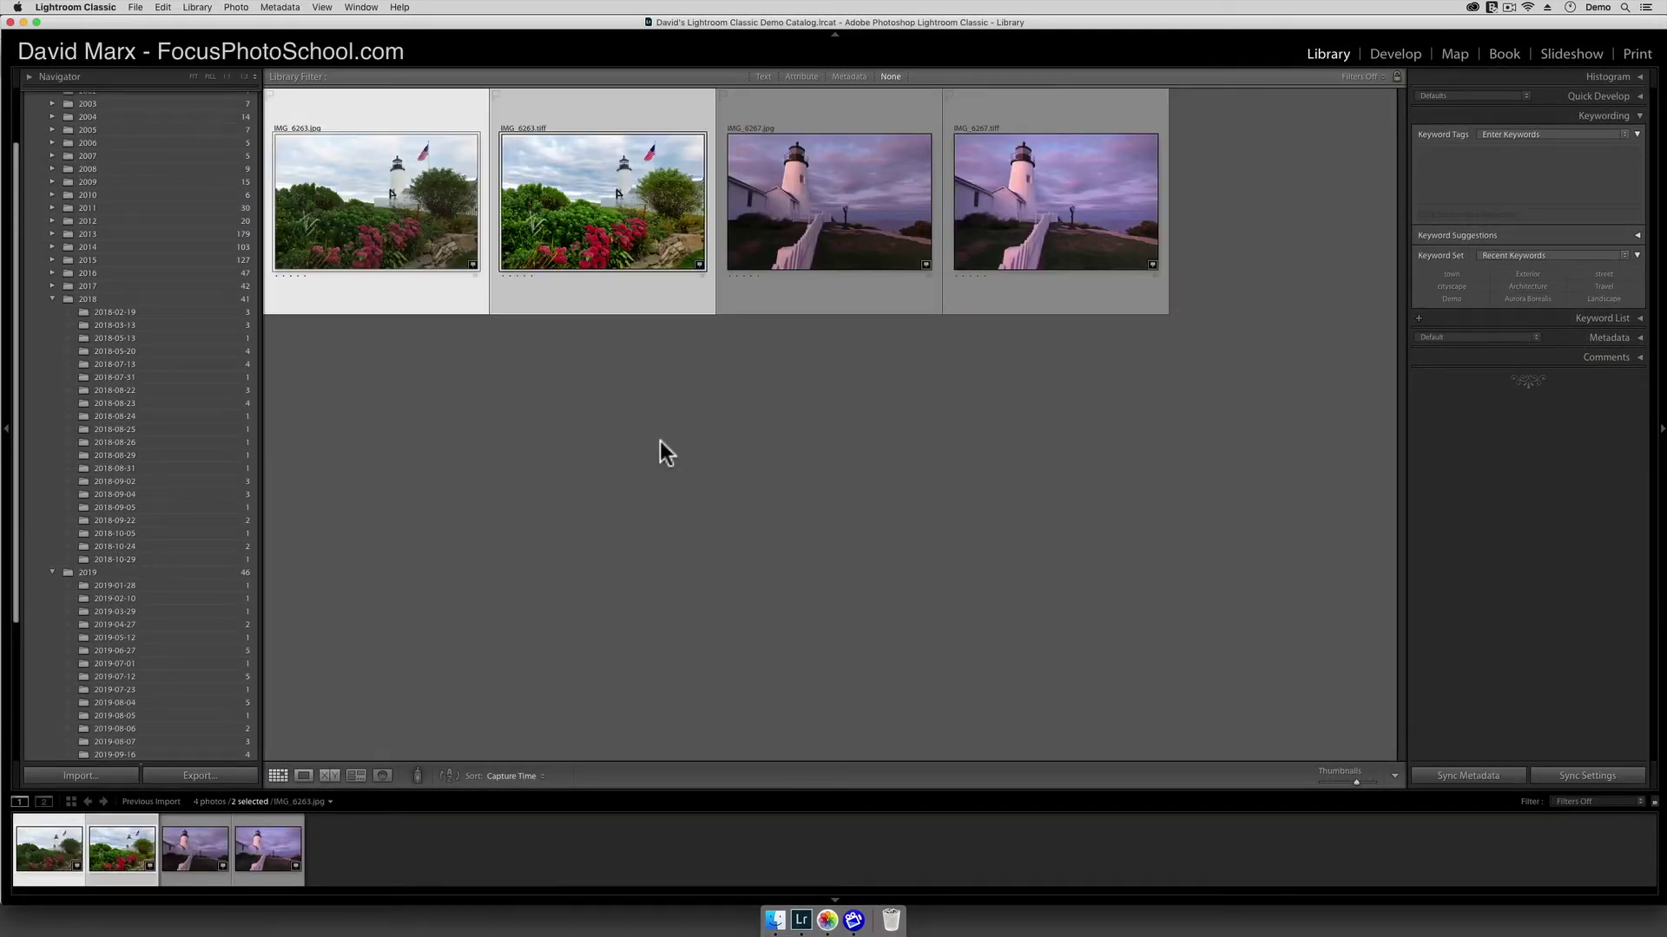
# Step: Compare IMG_6263.jpg against IMG_6263.tiff, then return to Grid with nothing selected
pyautogui.press('c')
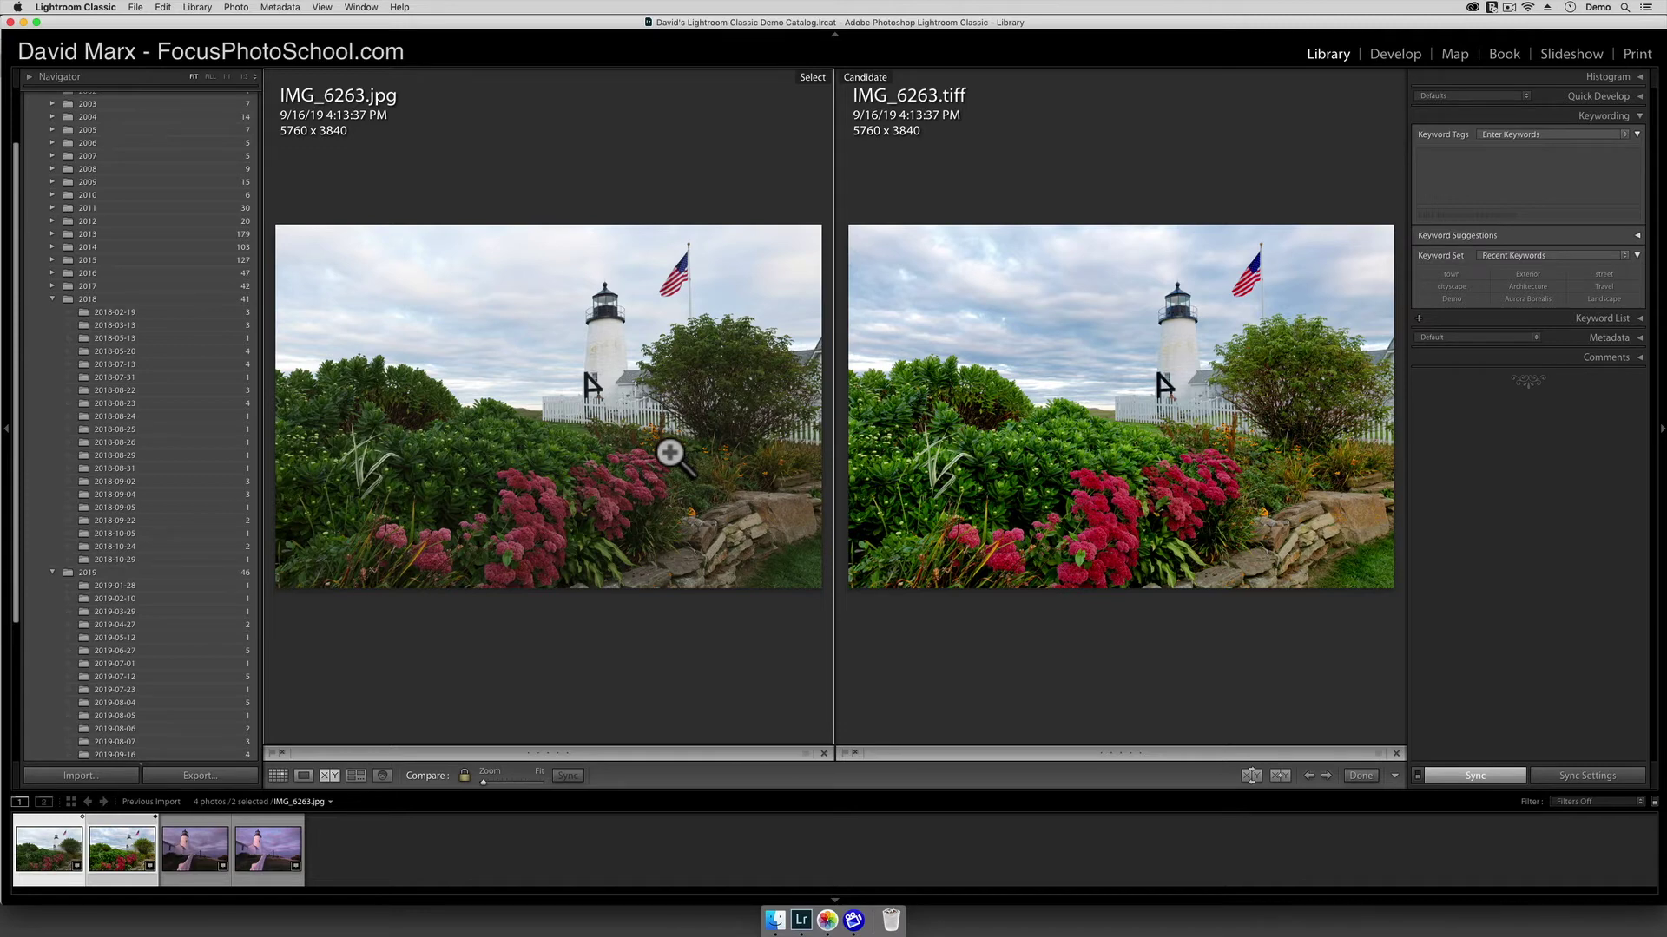
pyautogui.press('g')
pyautogui.click(662, 447)
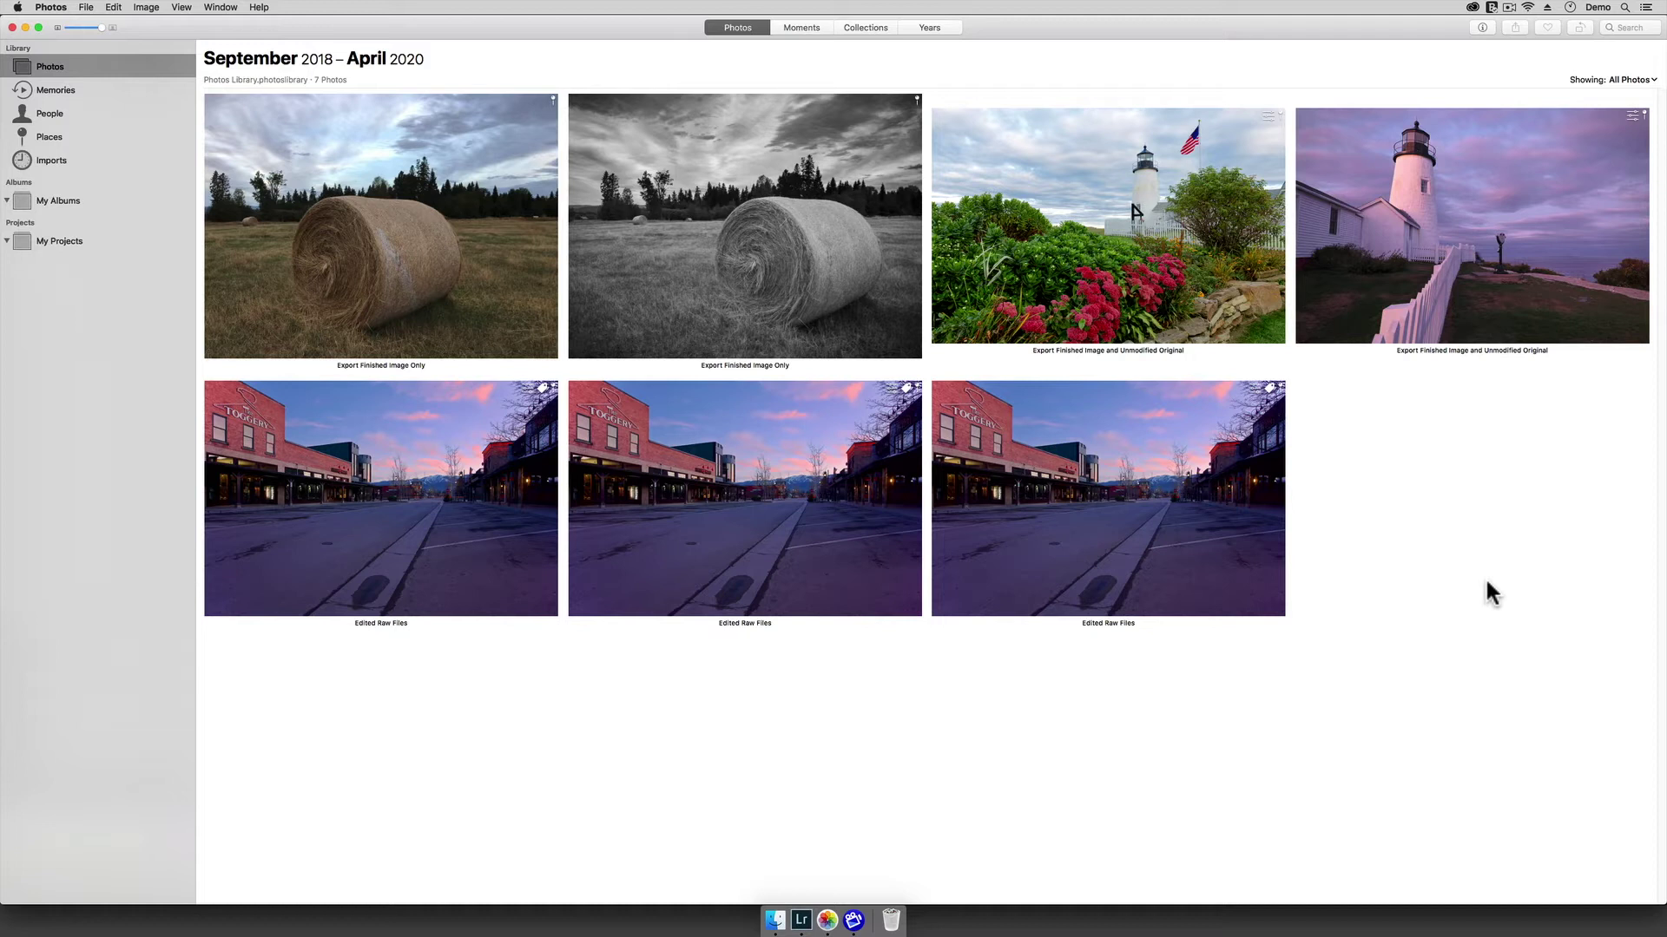
# Step: Select all seven photos, from the last street scene to the first hay photo, and browse the File menu without exporting
pyautogui.click(1142, 503)
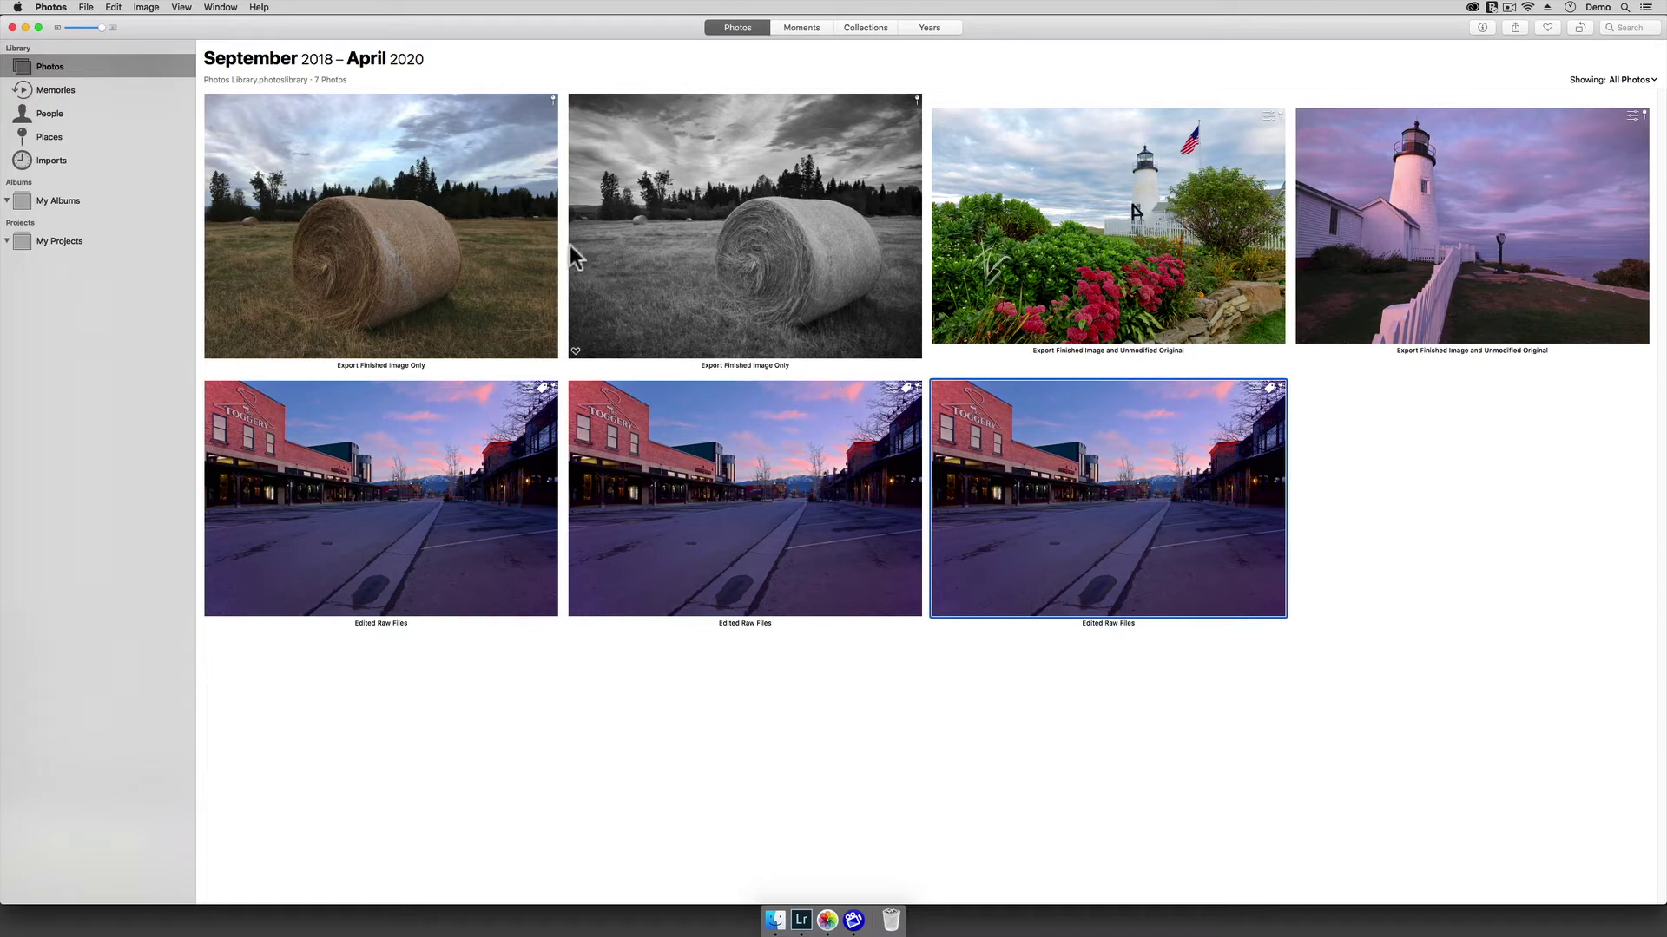
pyautogui.keyDown('shift'); pyautogui.click(466, 210); pyautogui.keyUp('shift')
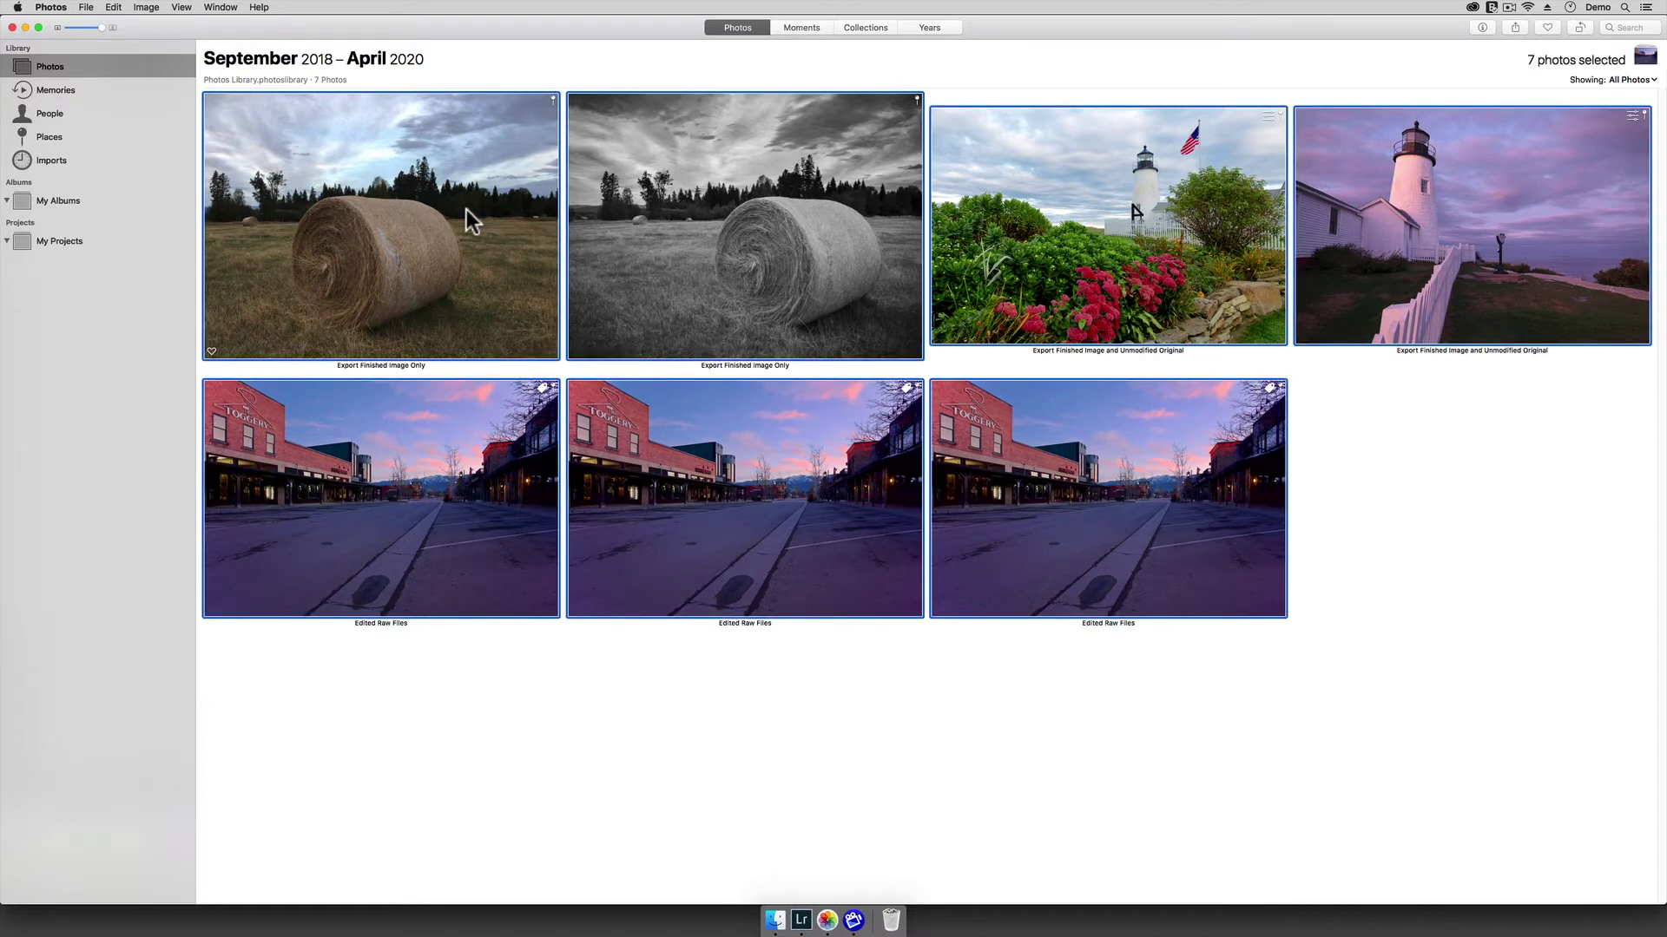
pyautogui.click(86, 7)
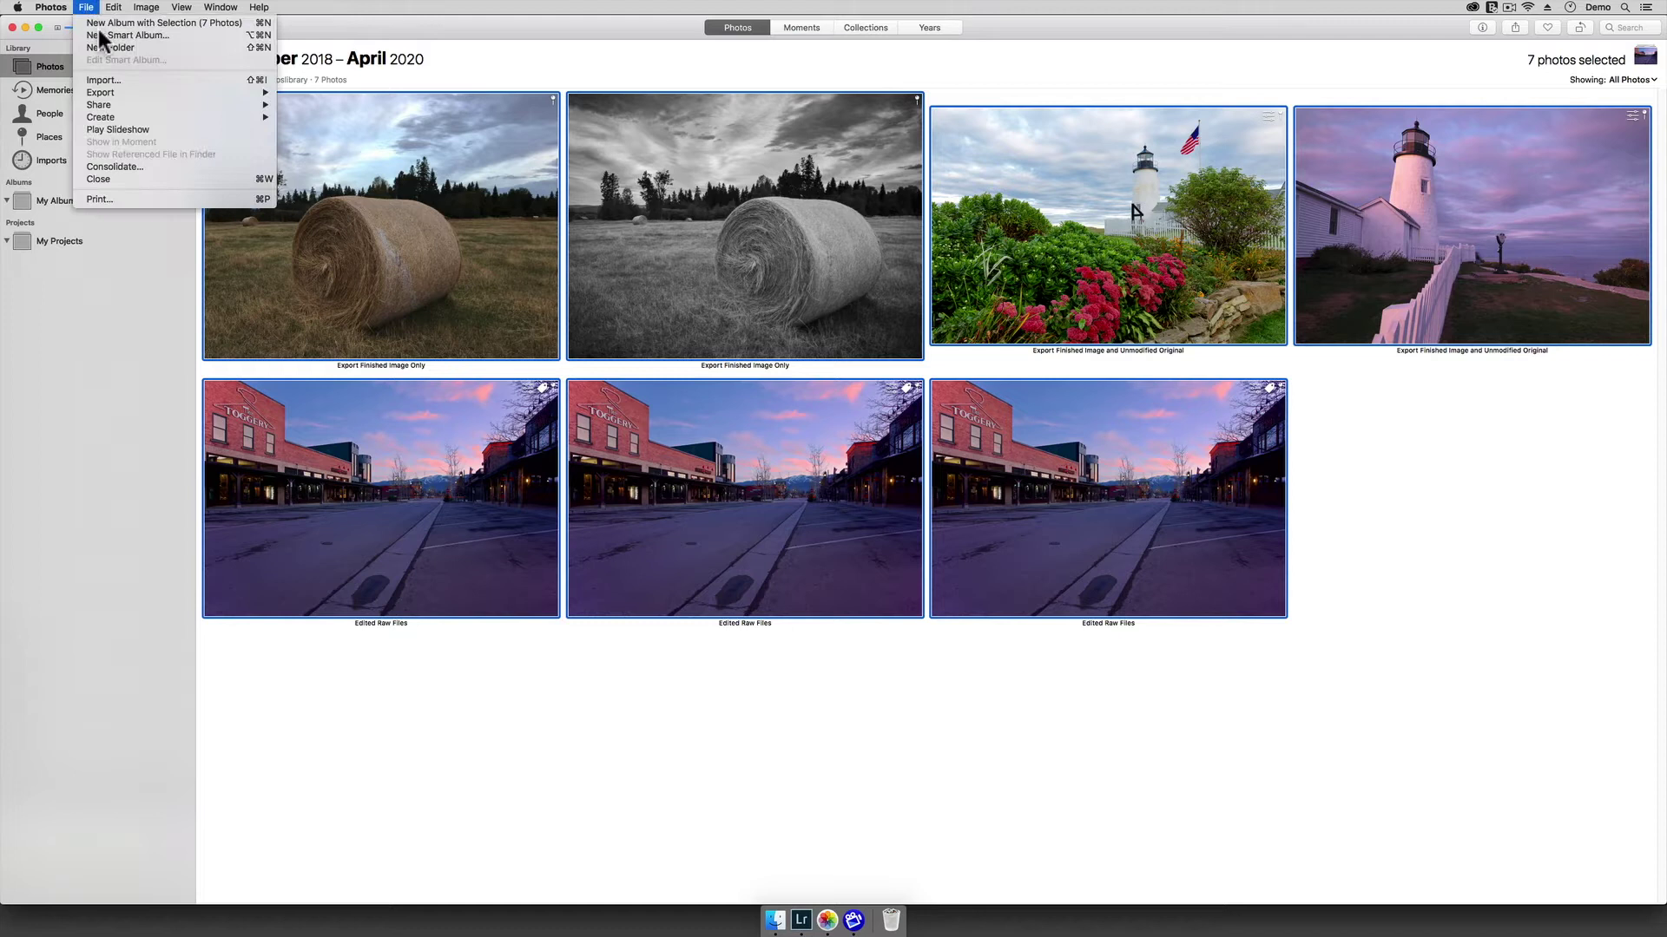
pyautogui.moveTo(129, 92)
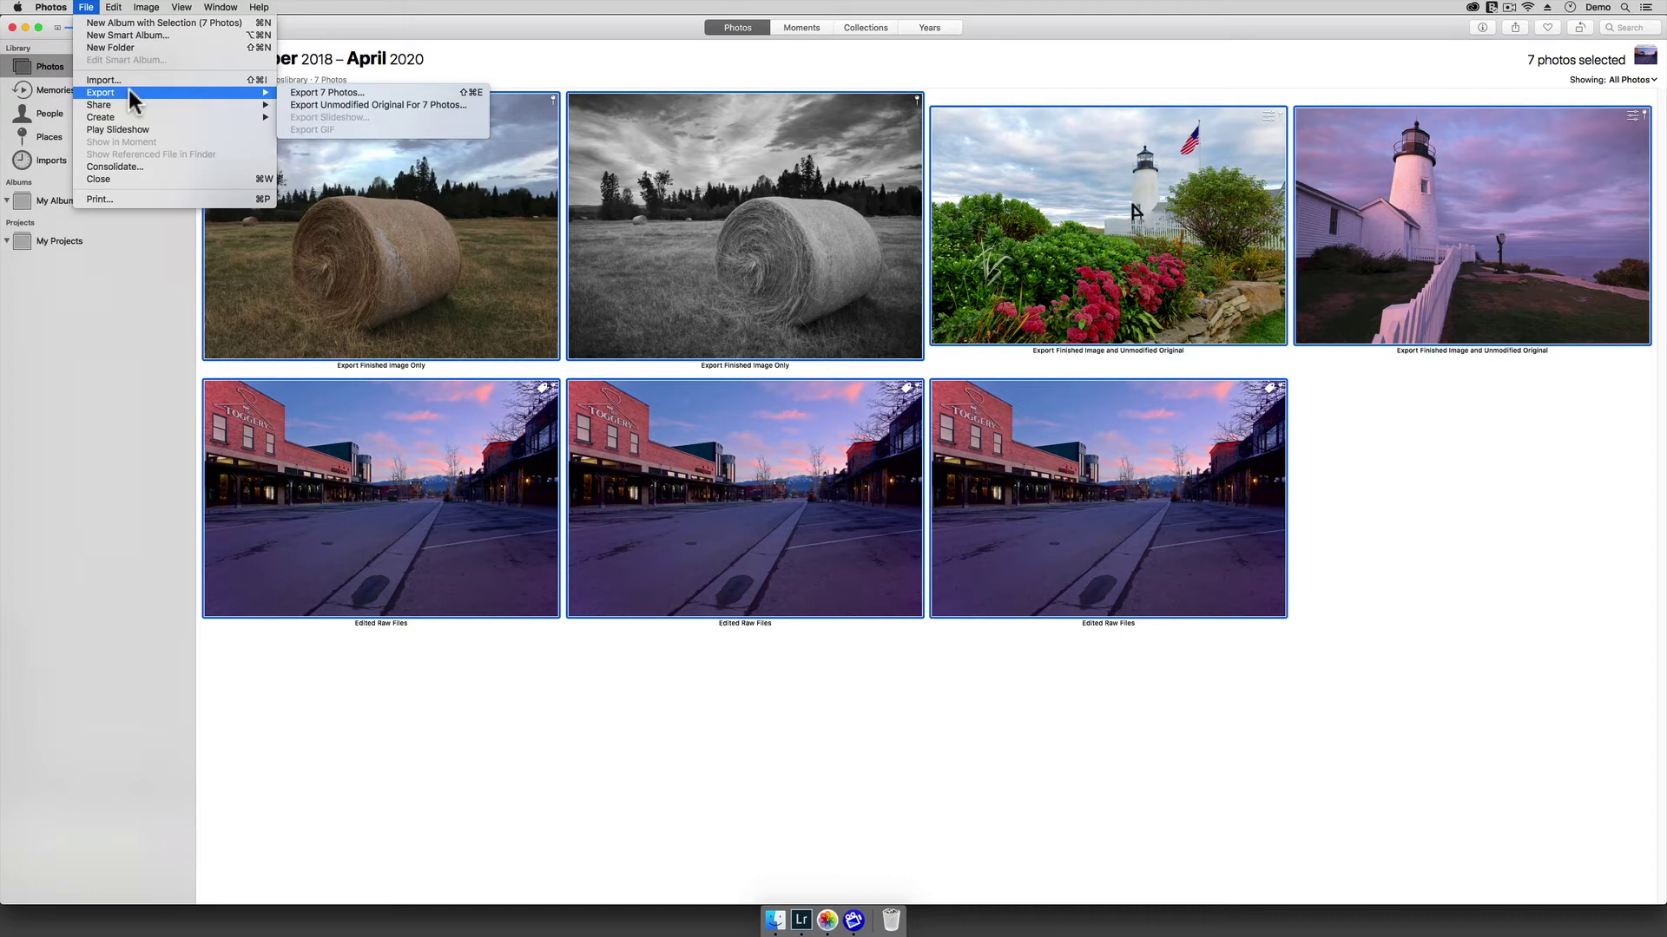
pyautogui.moveTo(181, 7)
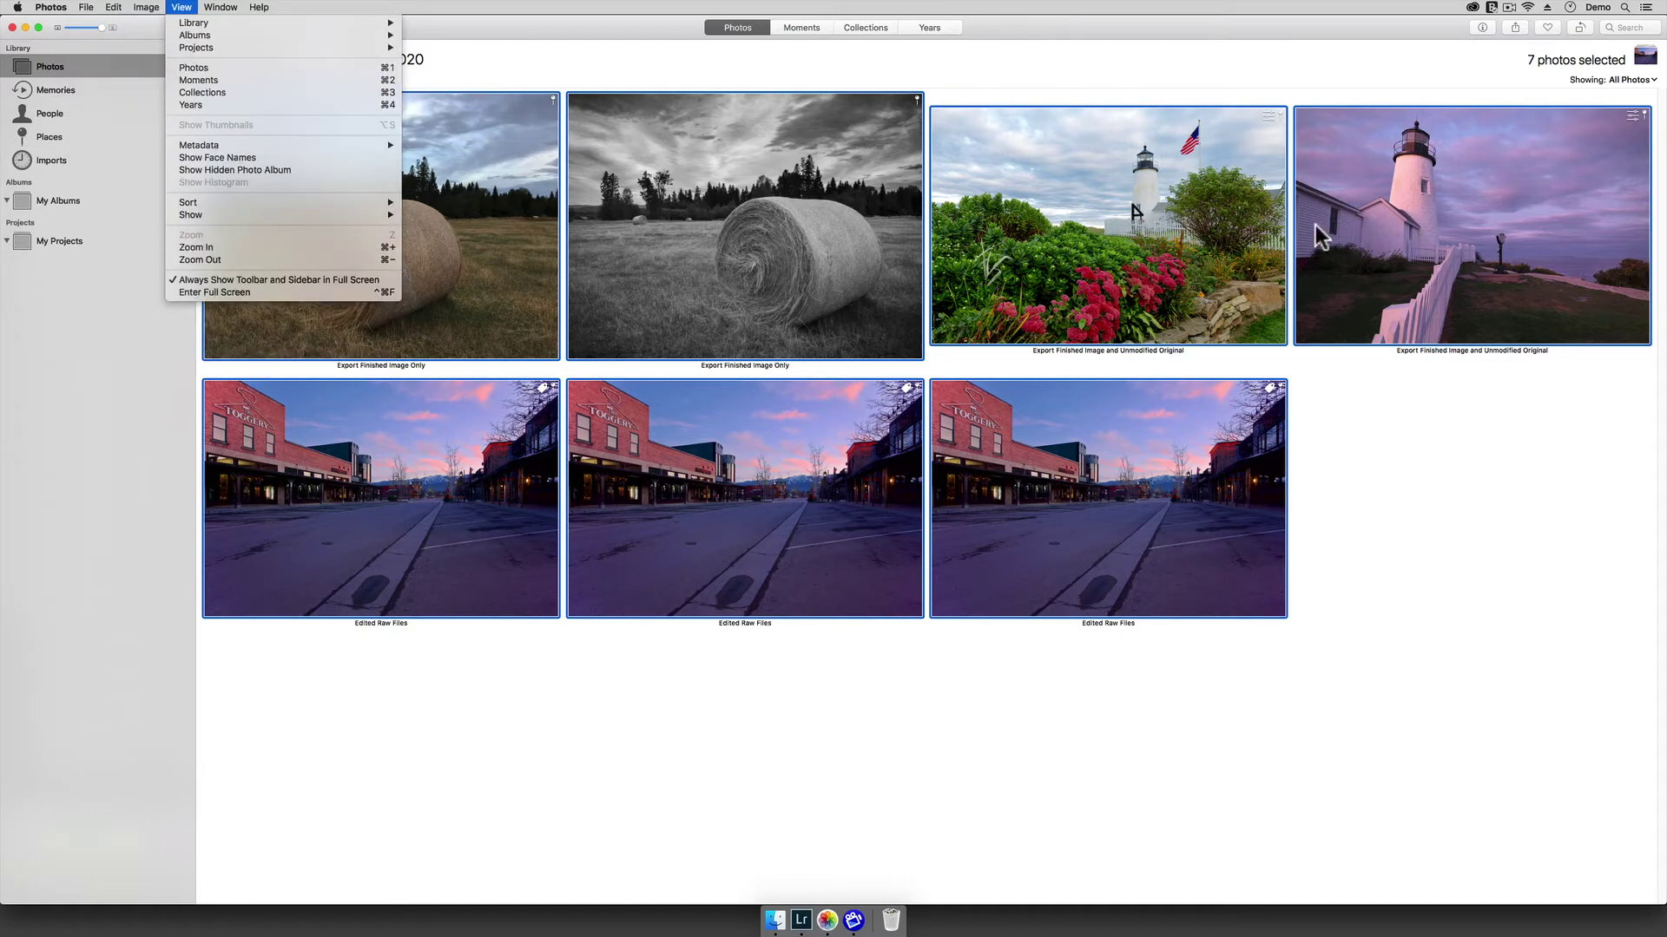
pyautogui.click(1384, 486)
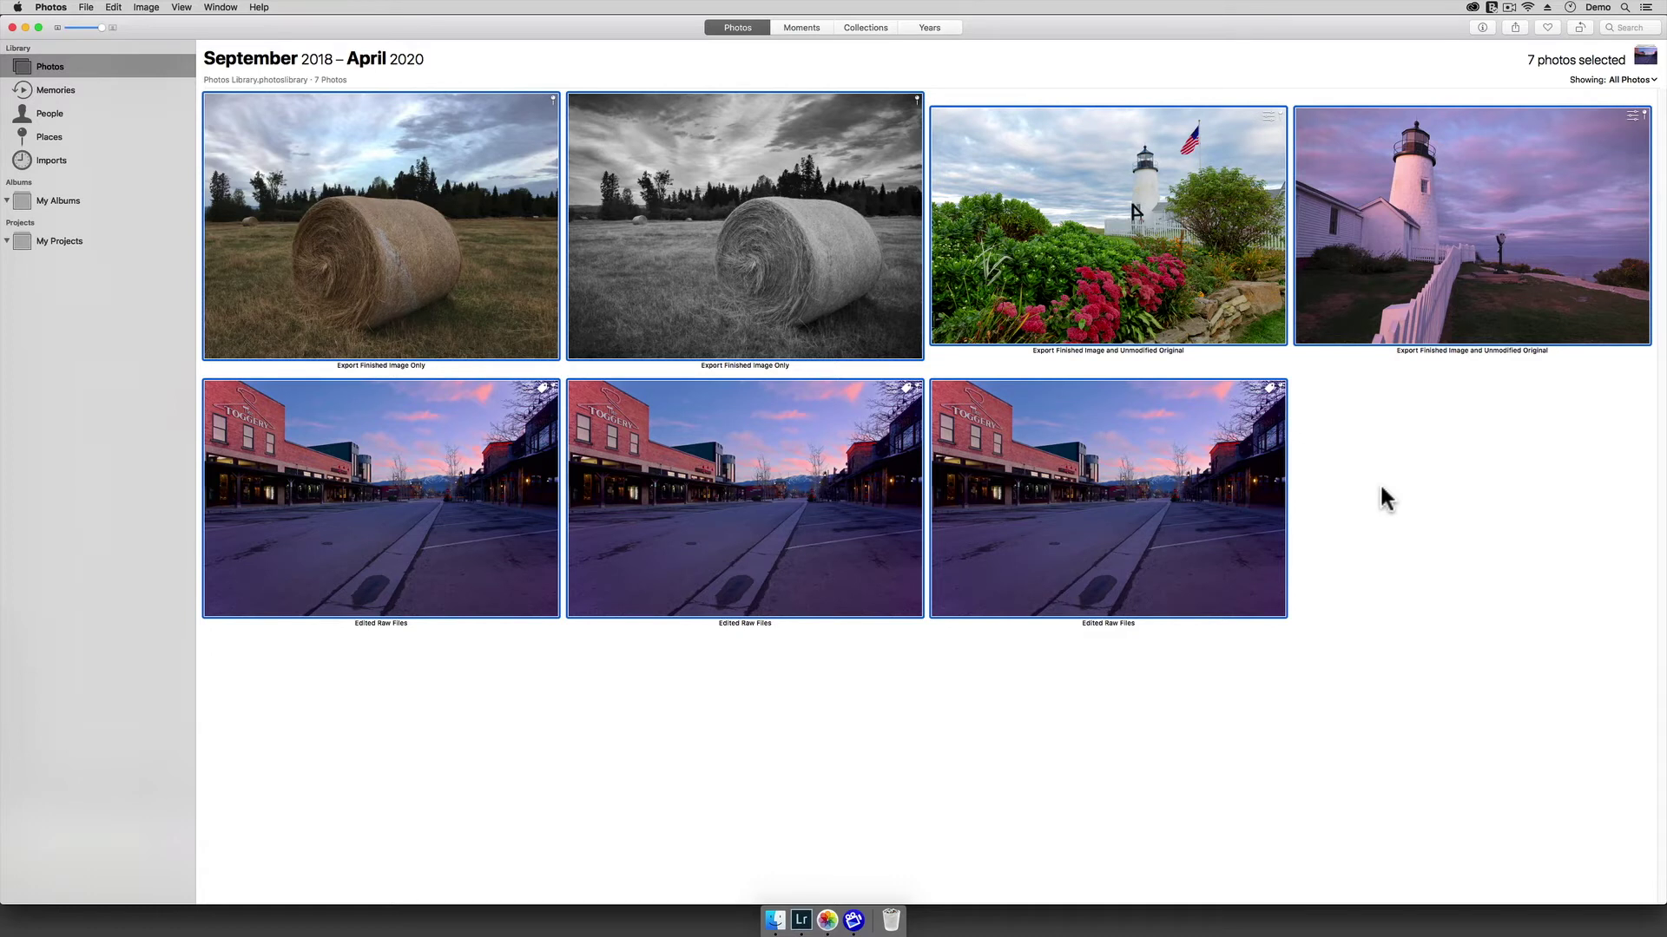
# Step: In Photos preferences, enable iCloud Photo Library with Download Originals to this Mac
pyautogui.click(62, 7)
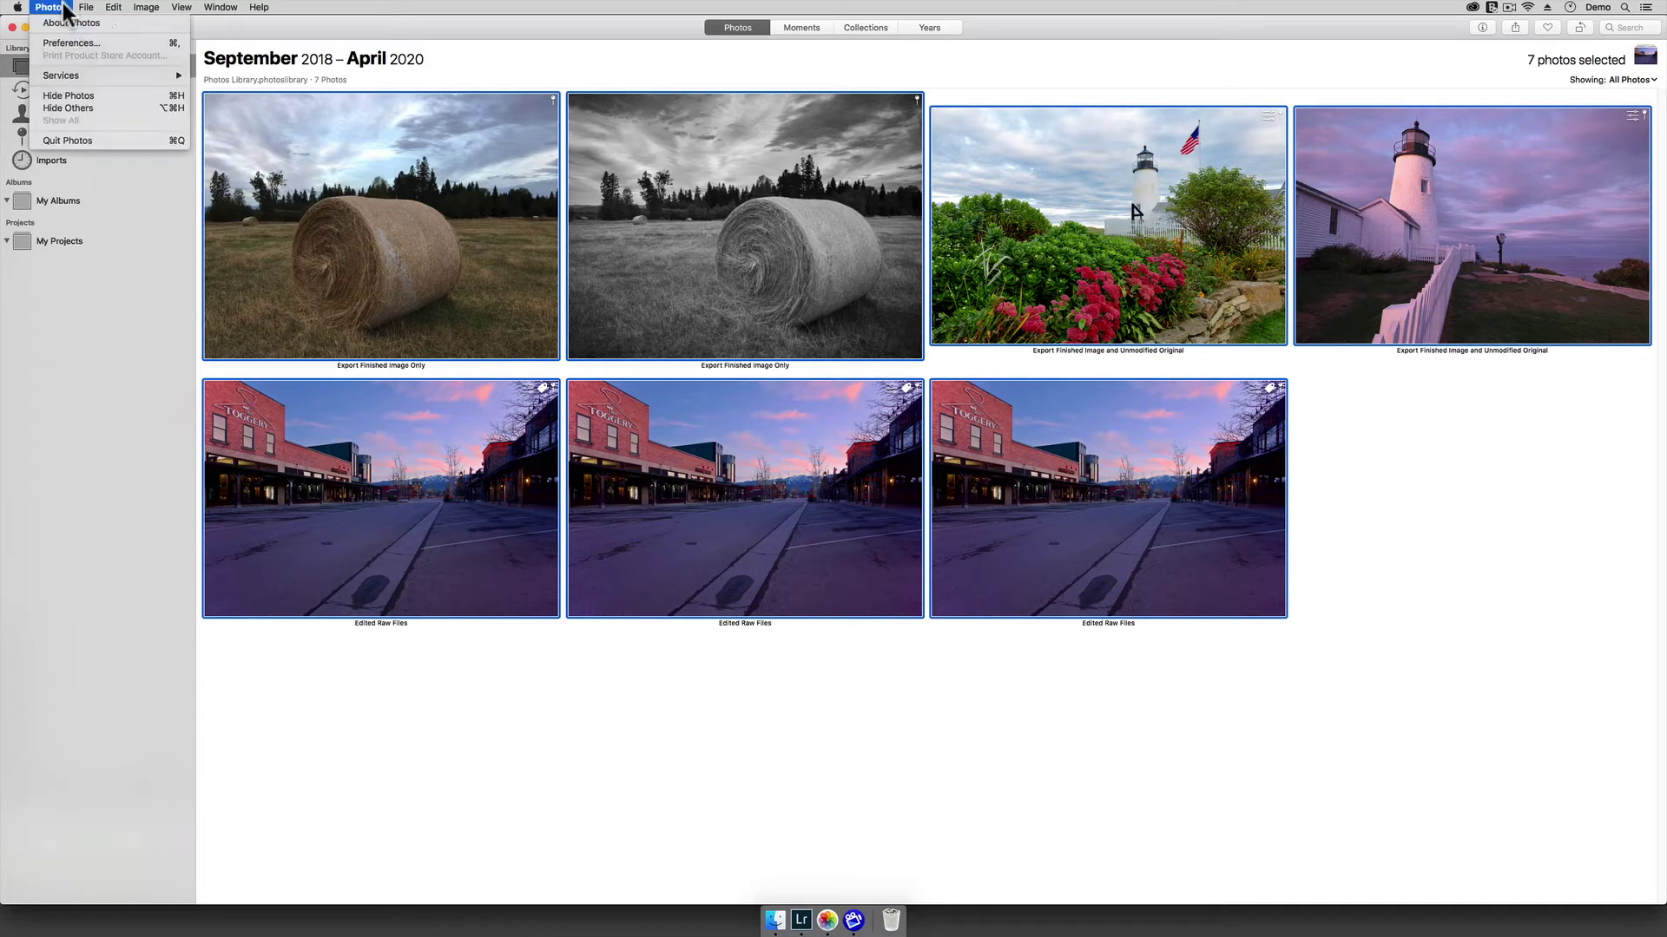
pyautogui.click(70, 44)
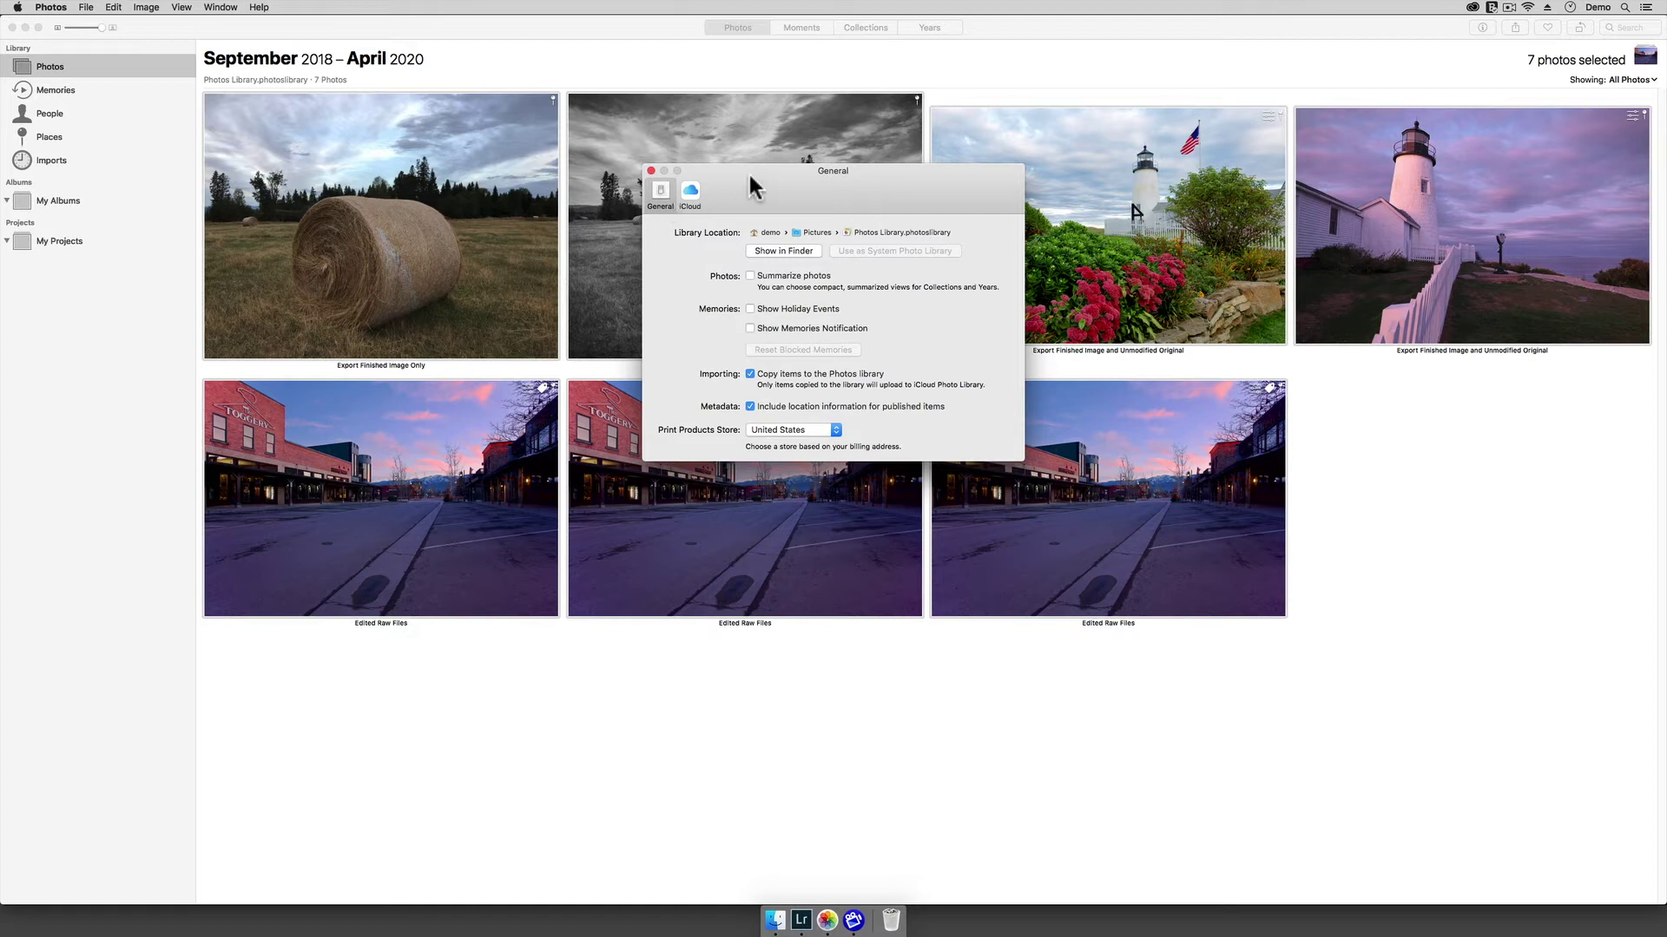
pyautogui.click(690, 193)
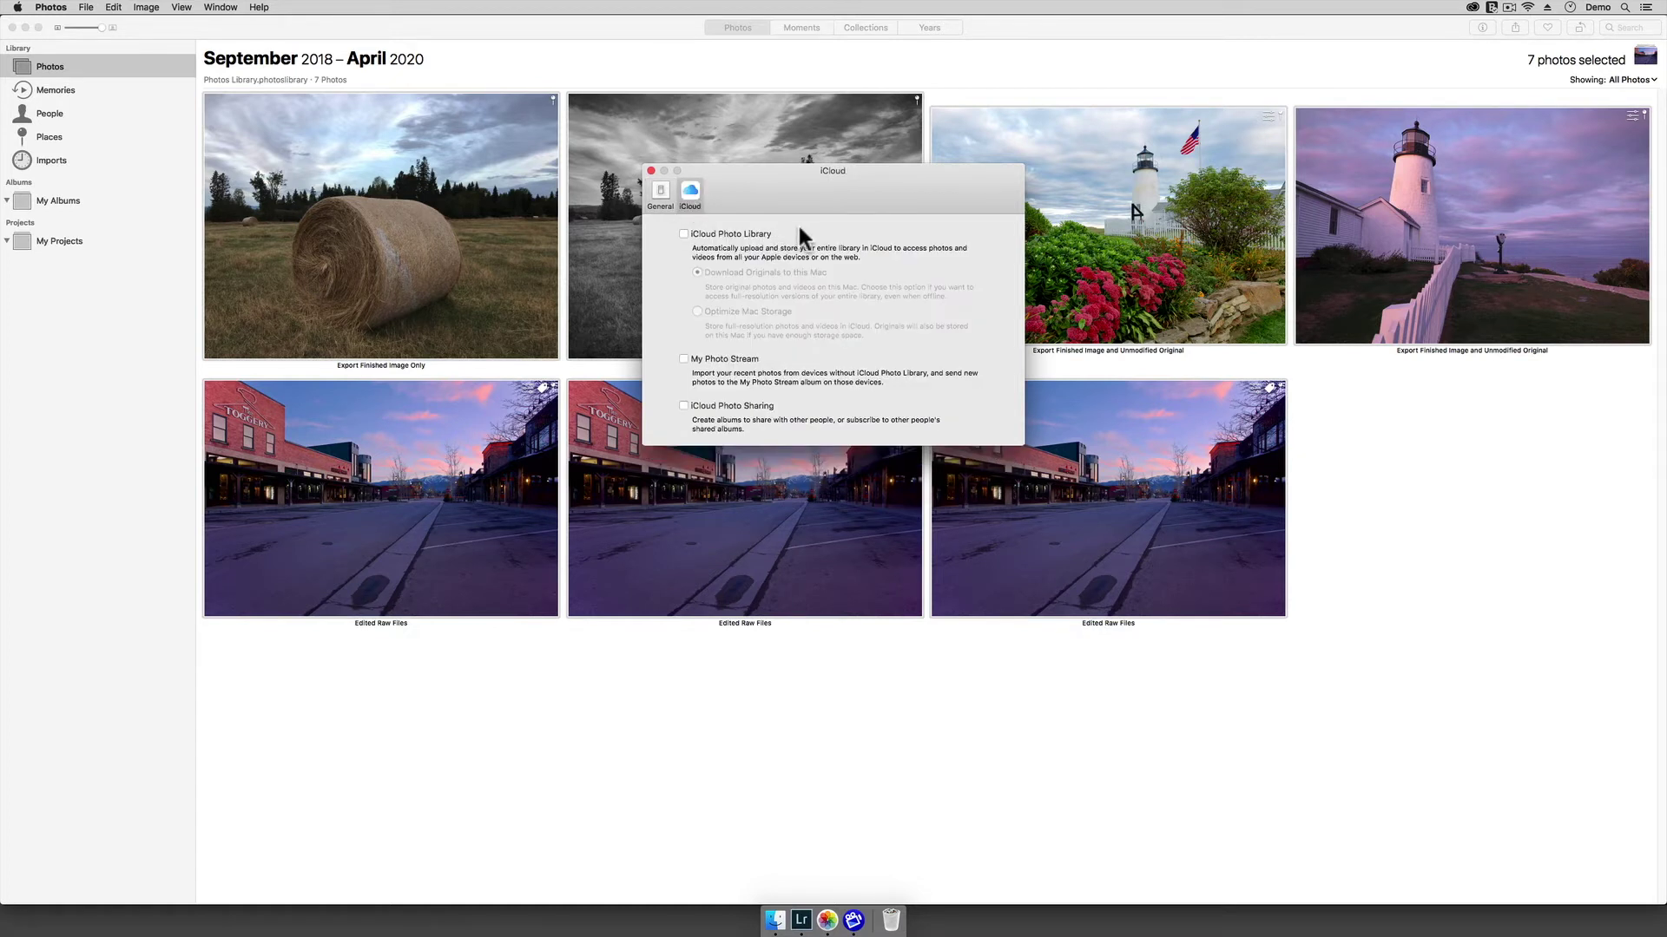
pyautogui.click(737, 233)
pyautogui.click(758, 232)
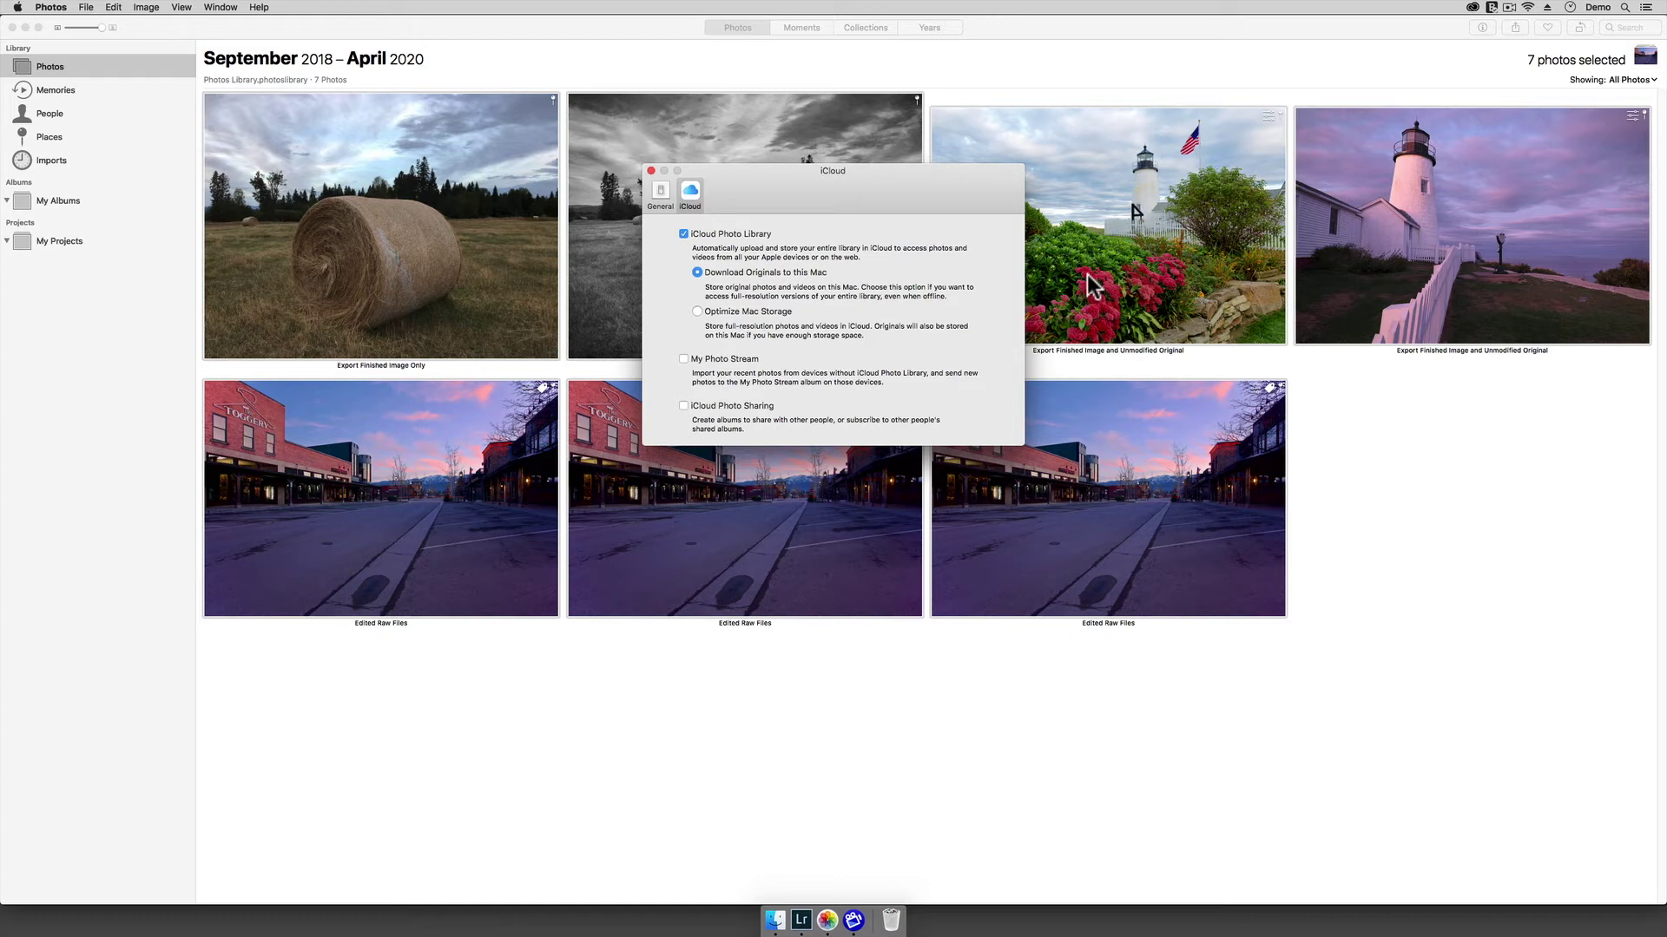
# Step: Reveal Photos Library.photoslibrary in Finder from General preferences, then close Preferences and hide Photos
pyautogui.click(660, 192)
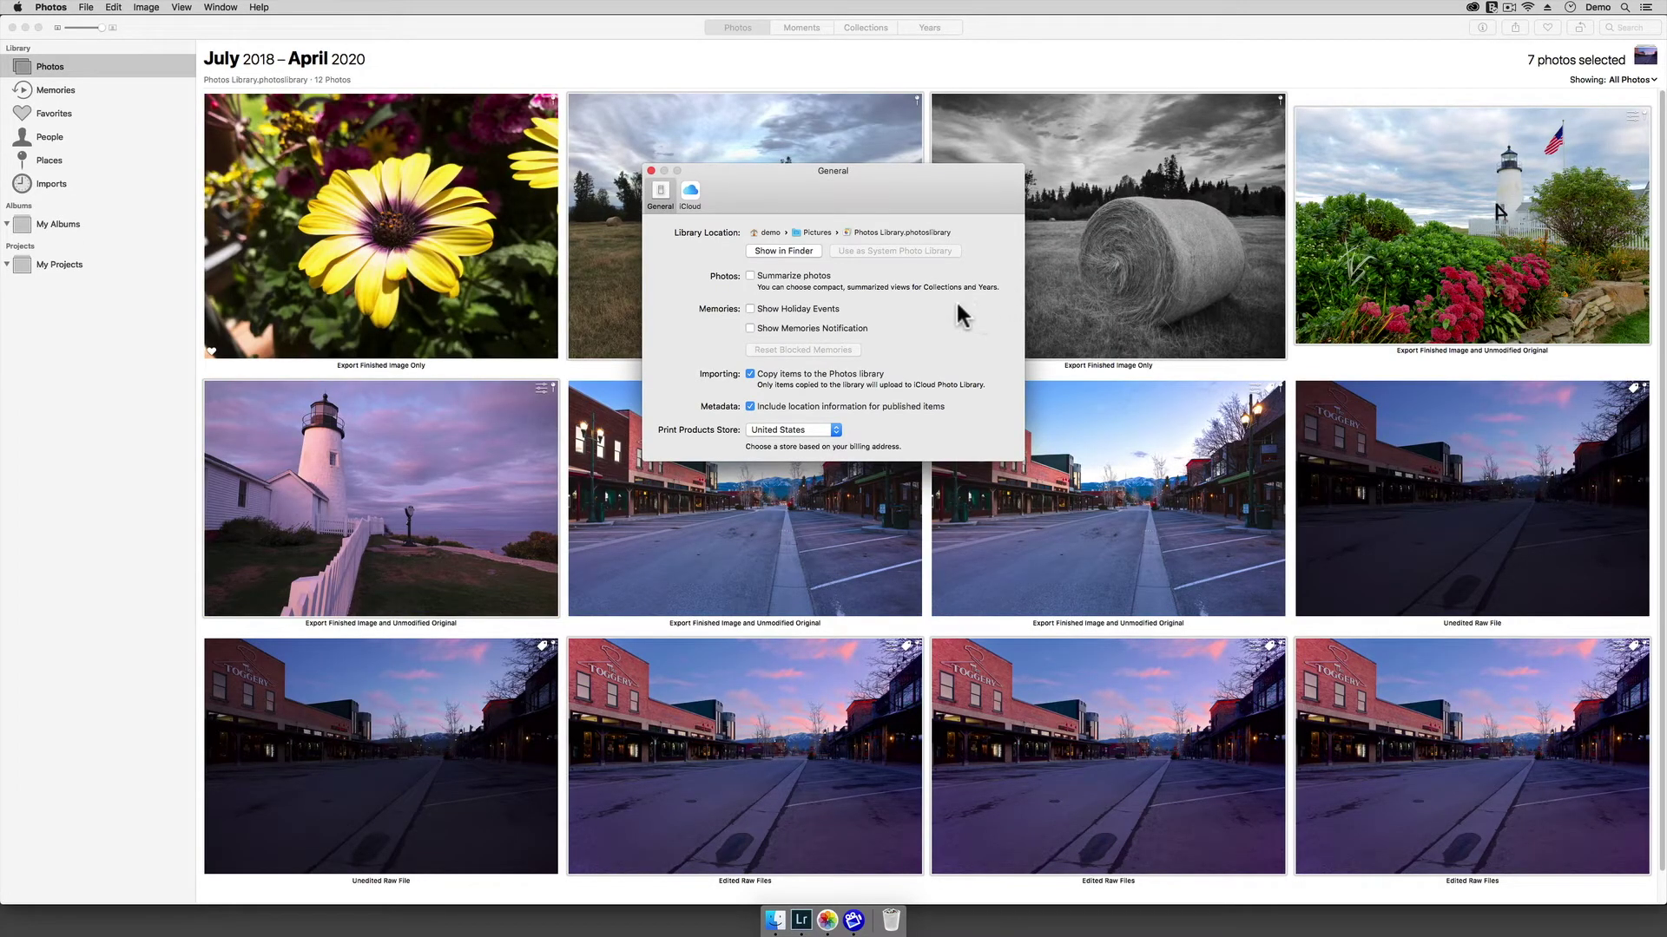
pyautogui.click(783, 251)
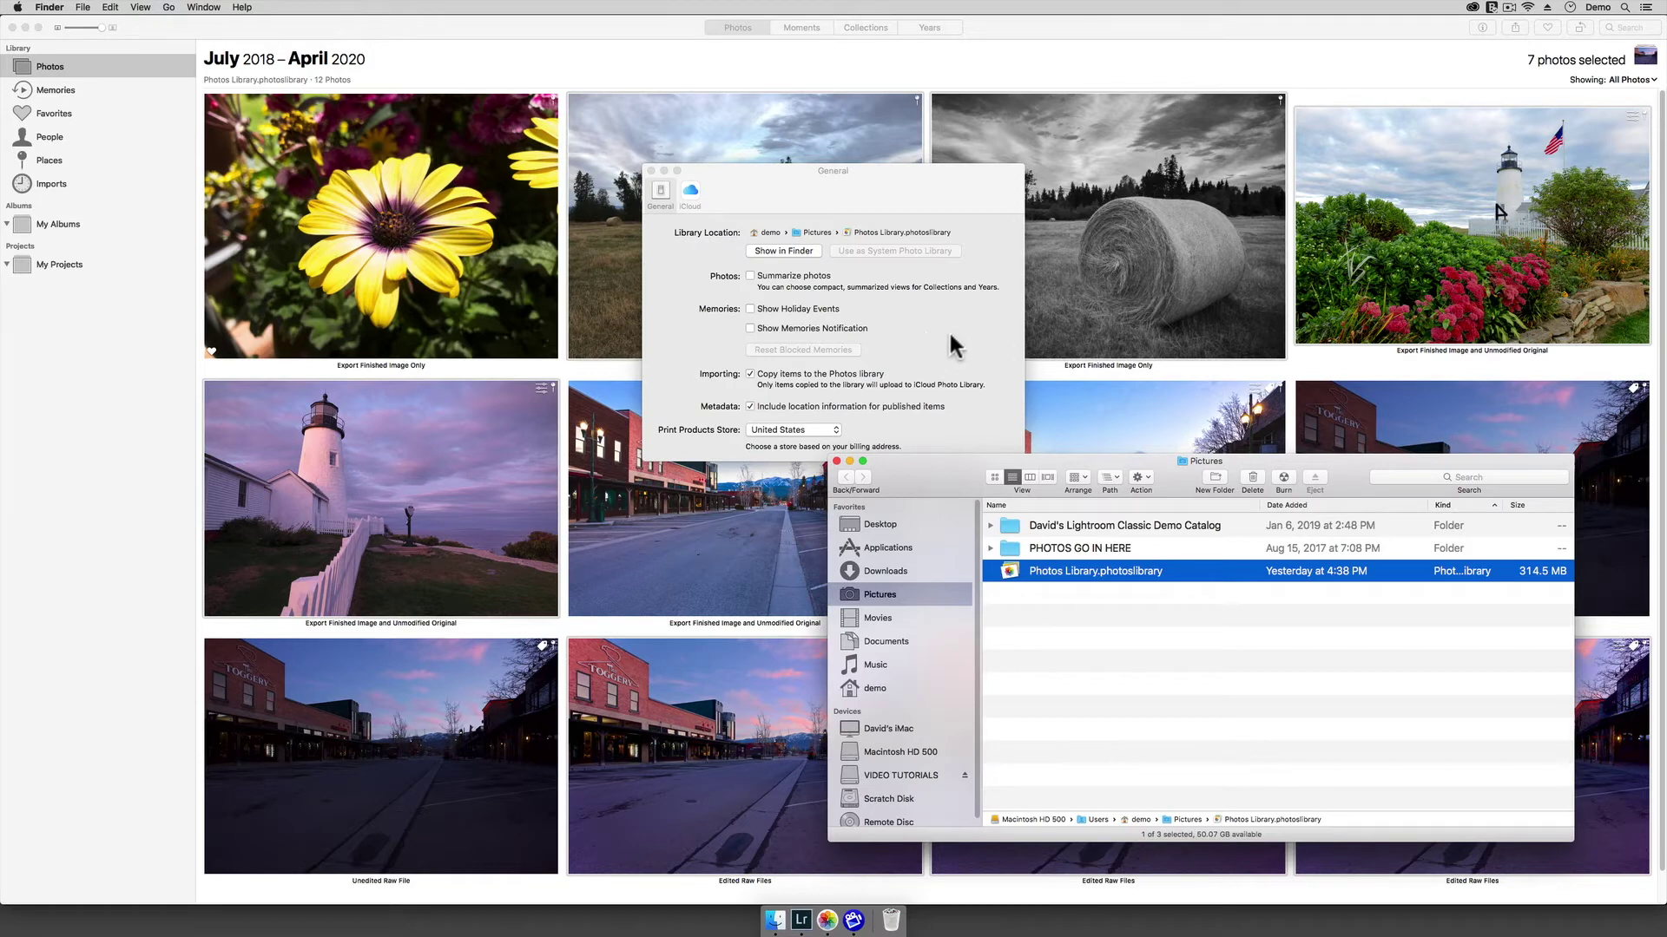
pyautogui.click(955, 346)
pyautogui.click(651, 171)
pyautogui.click(49, 7)
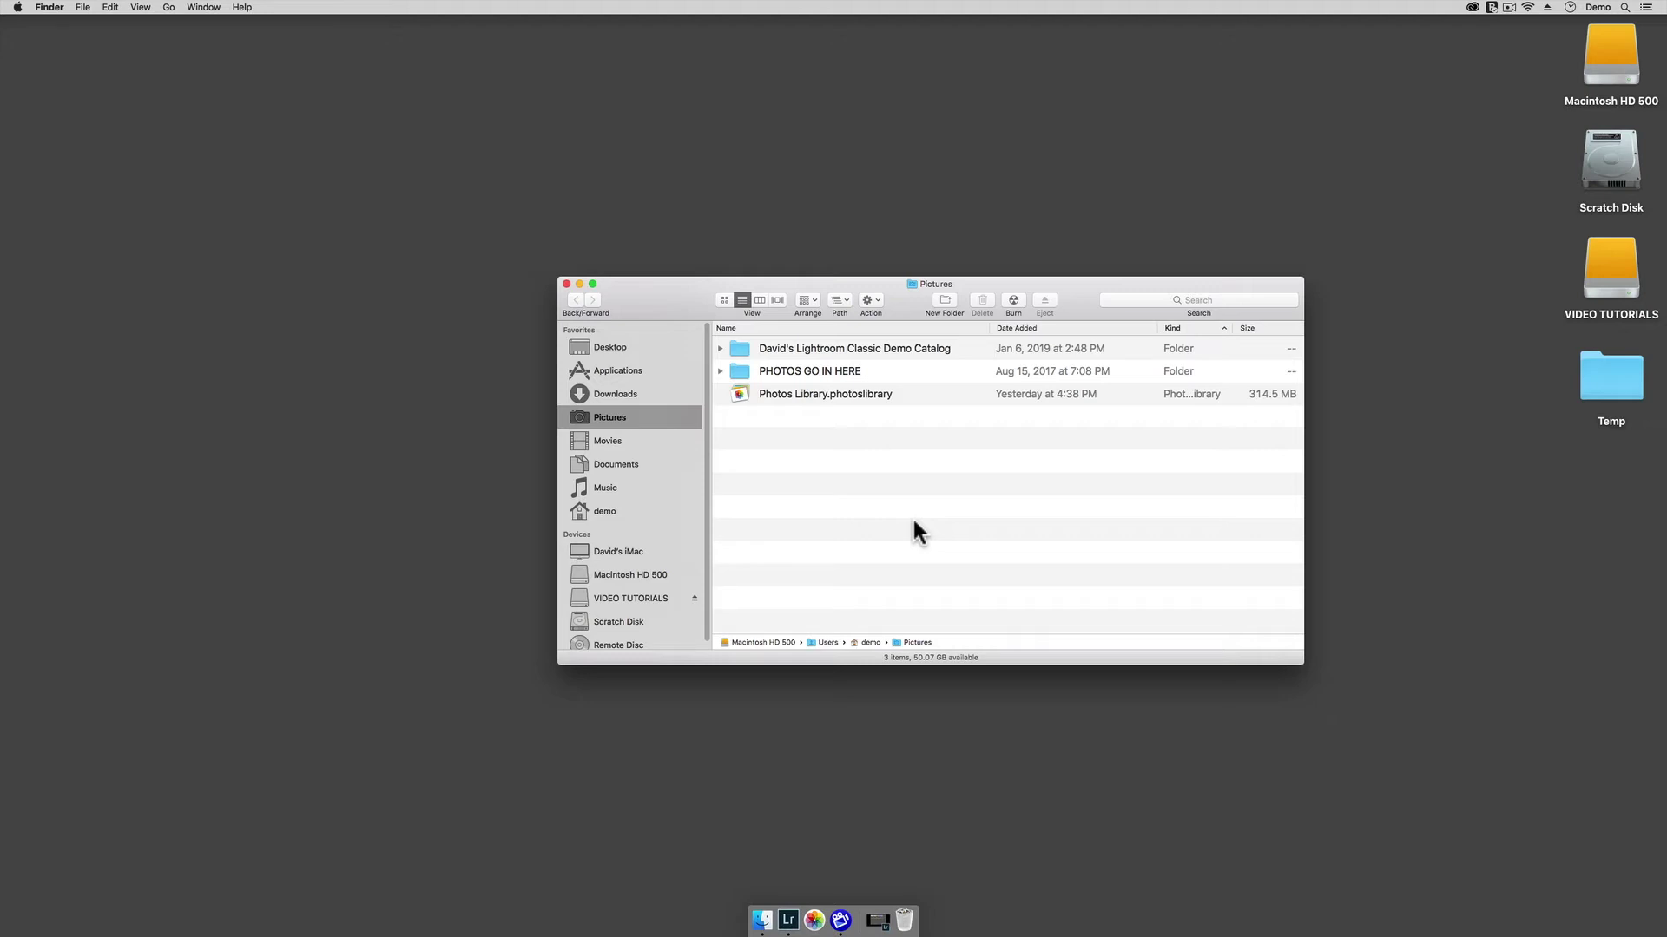
# Step: Make an alias of Photos Library.photoslibrary with its default name, close Pictures, and return to Lightroom
pyautogui.click(898, 390)
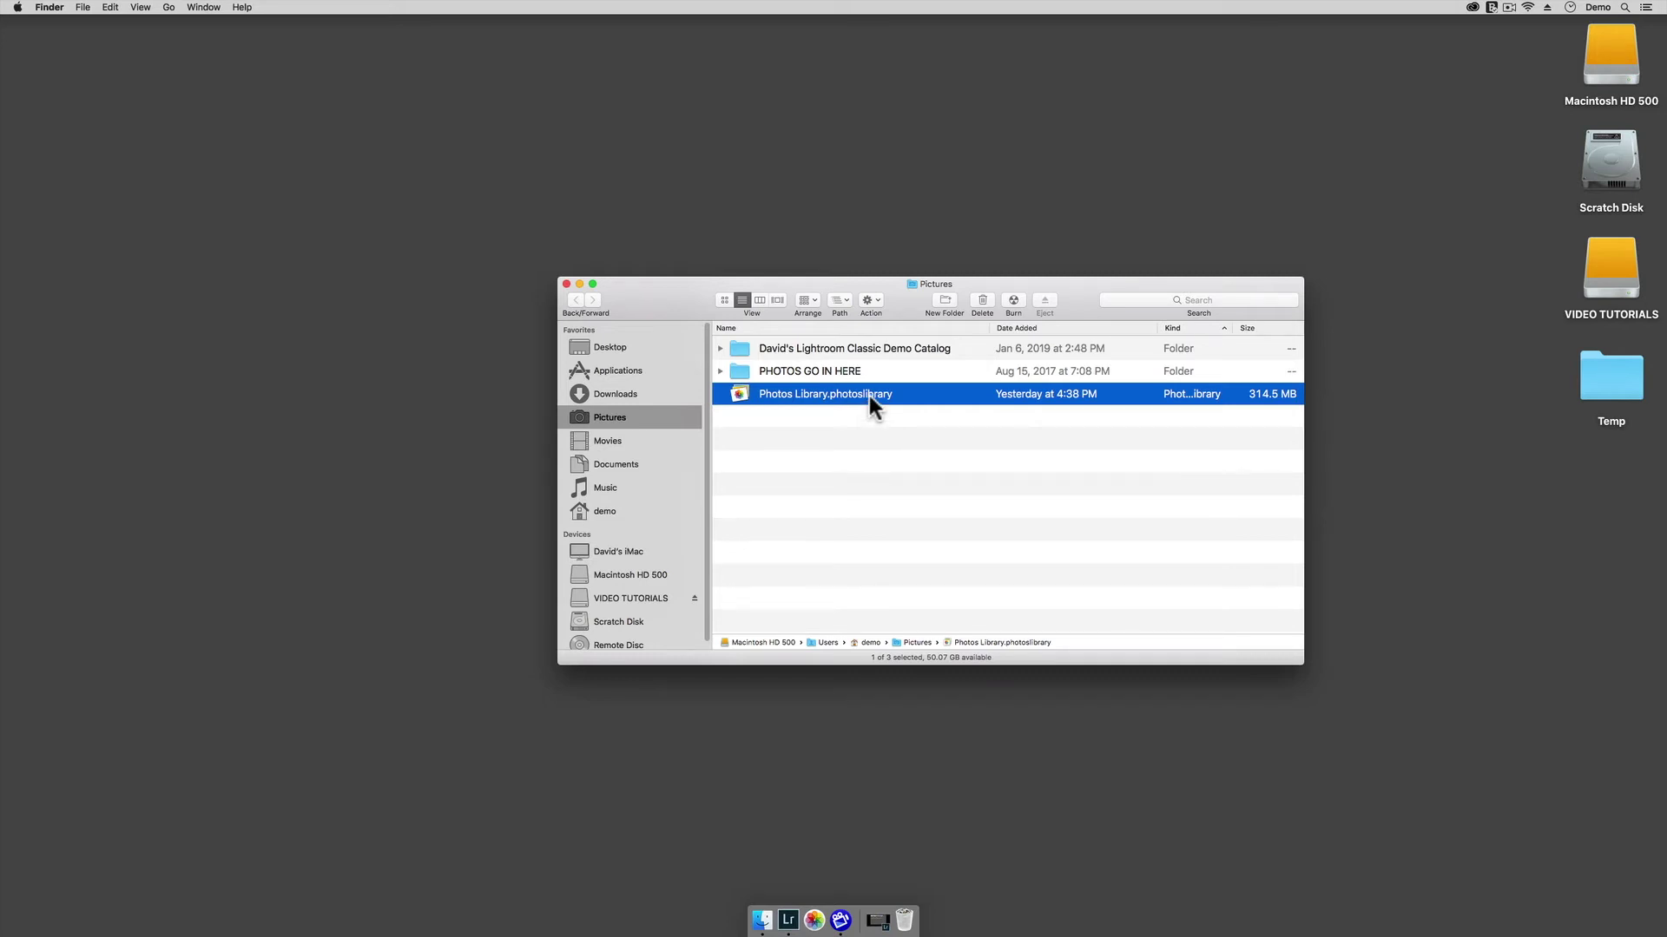
pyautogui.rightClick(868, 397)
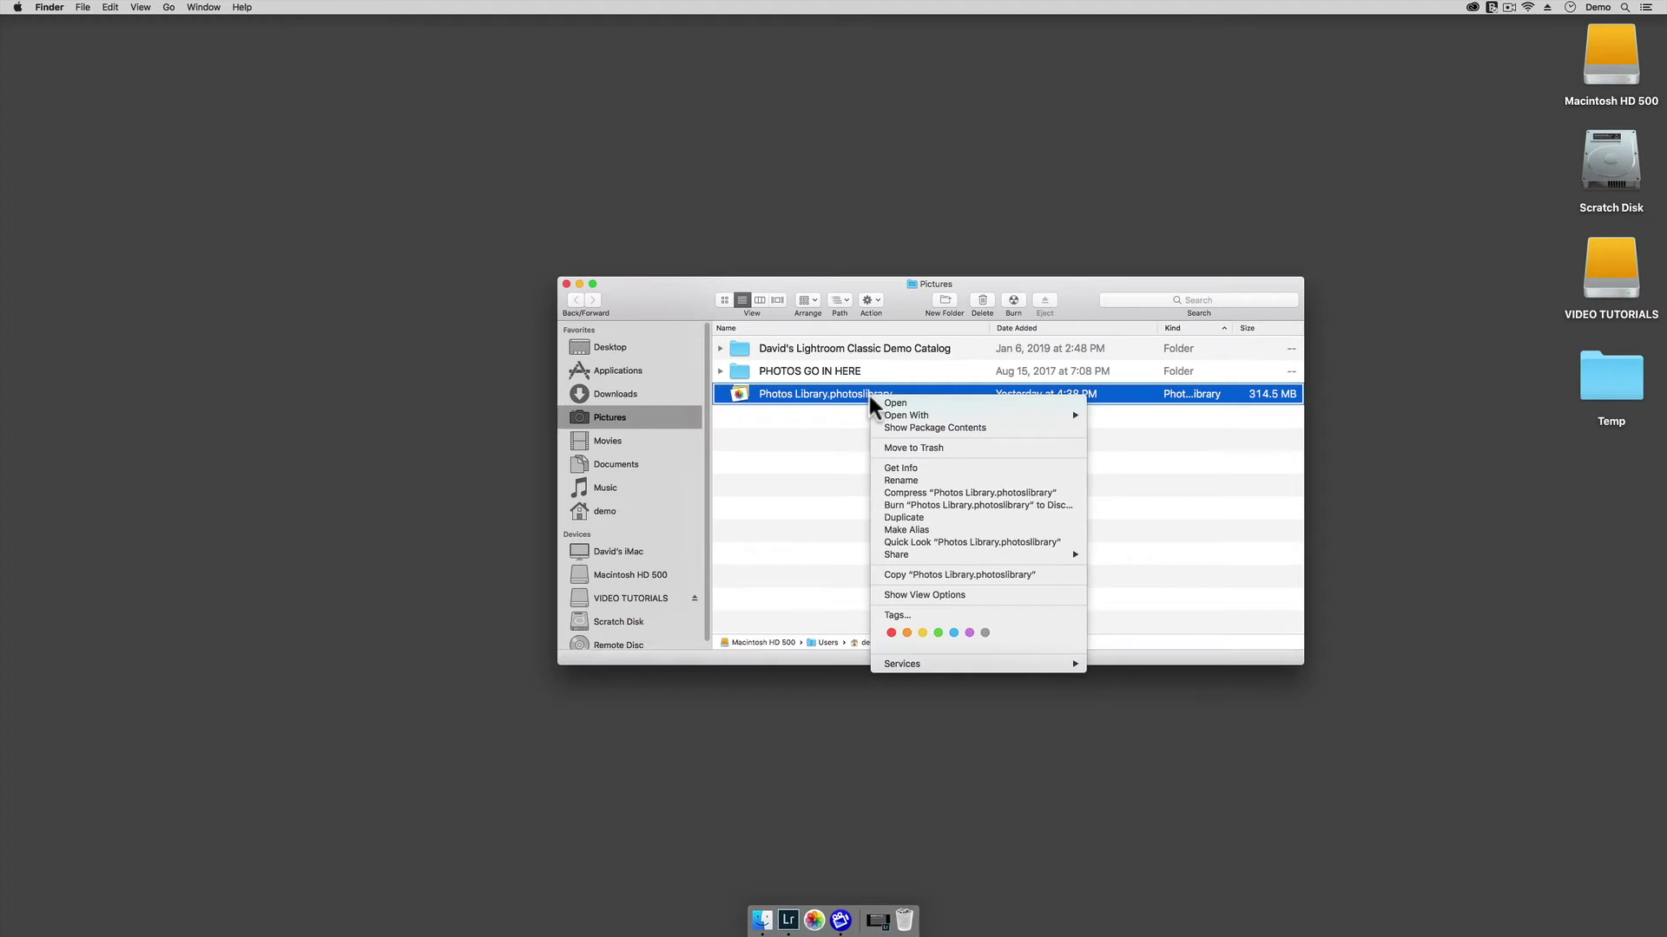
pyautogui.click(956, 530)
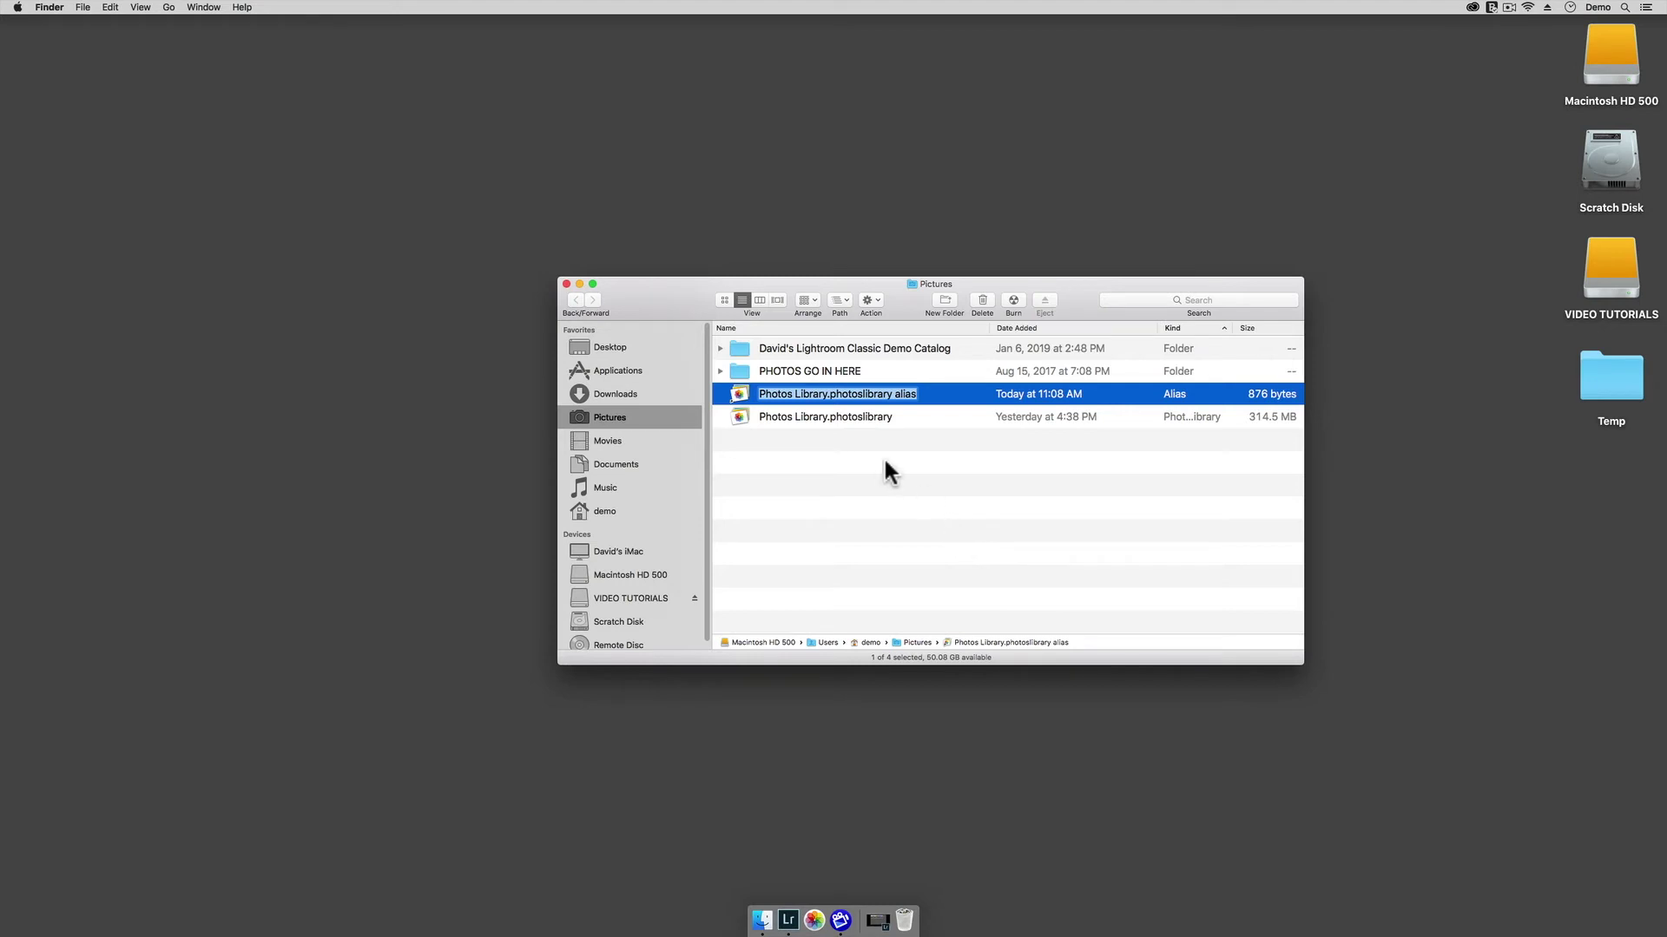
pyautogui.press('Return')
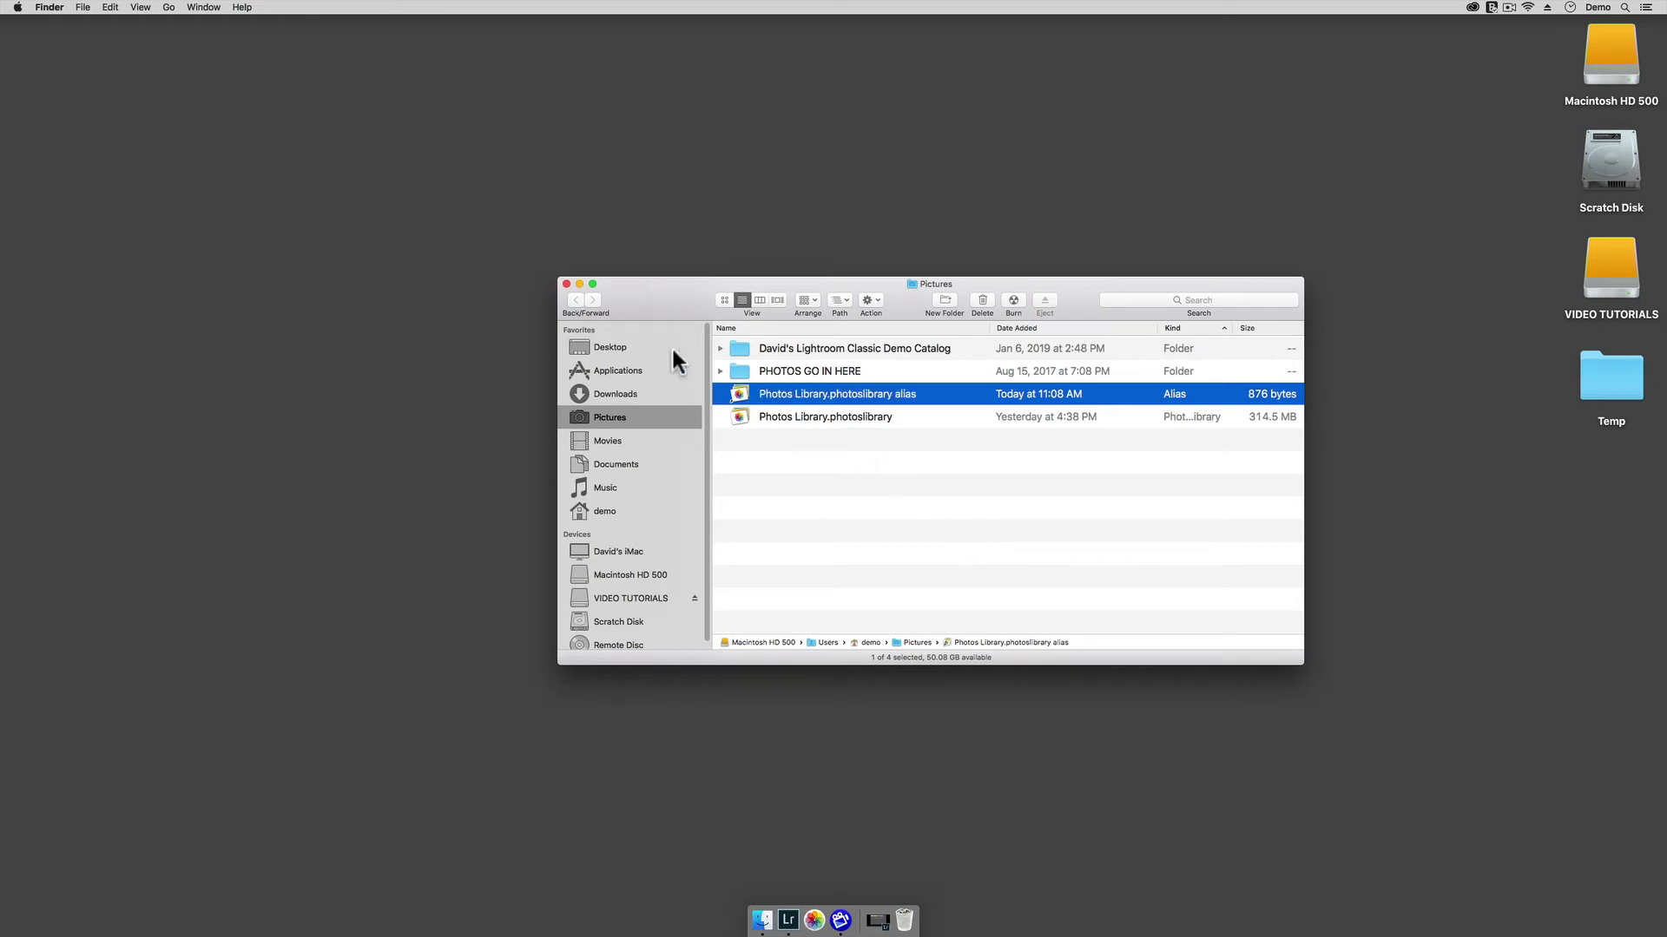
pyautogui.click(566, 284)
pyautogui.click(788, 920)
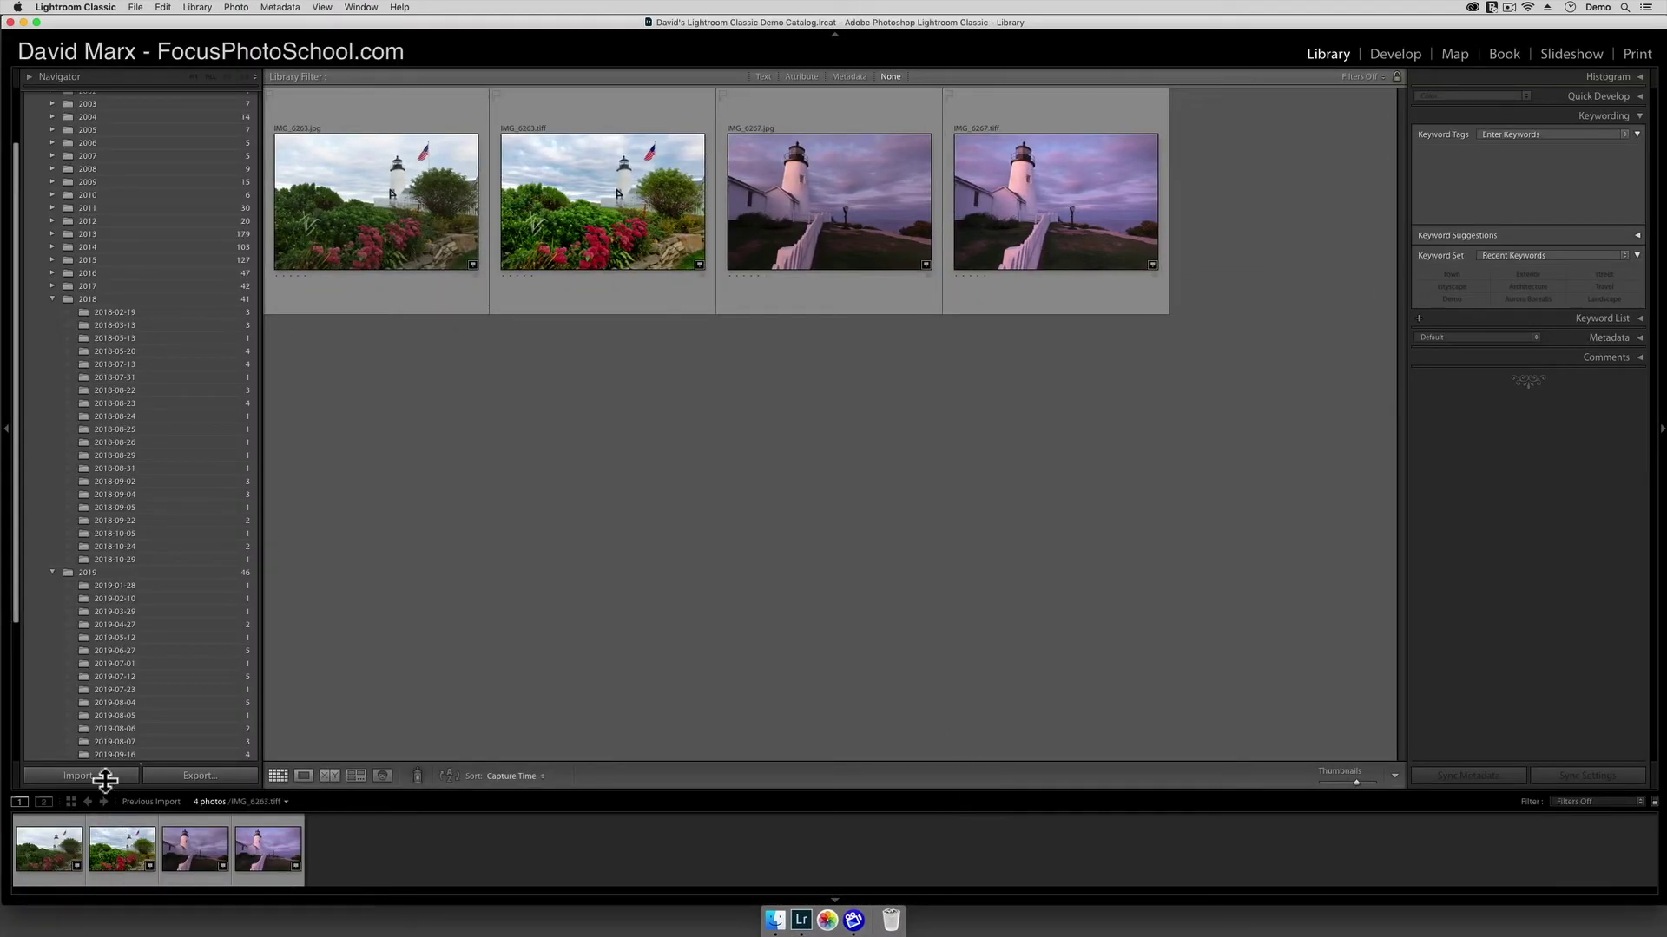
# Step: Start an import sourced from Pictures > Photos Library.photoslibrary > Masters, listing 12 photos
pyautogui.click(78, 775)
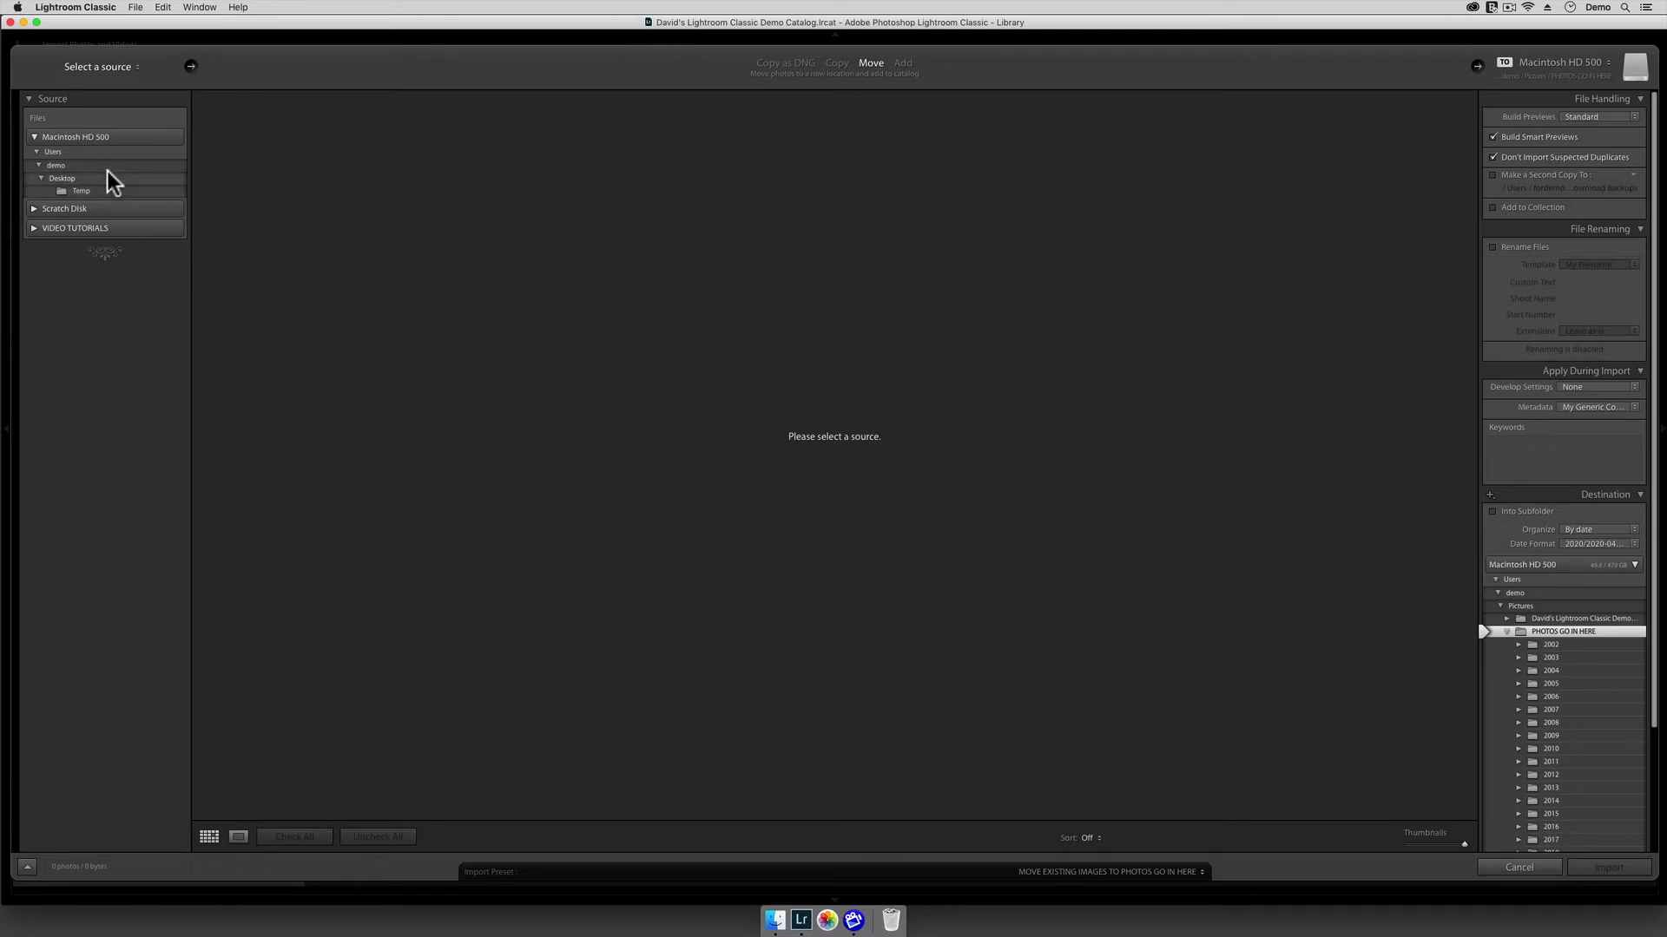
pyautogui.click(37, 151)
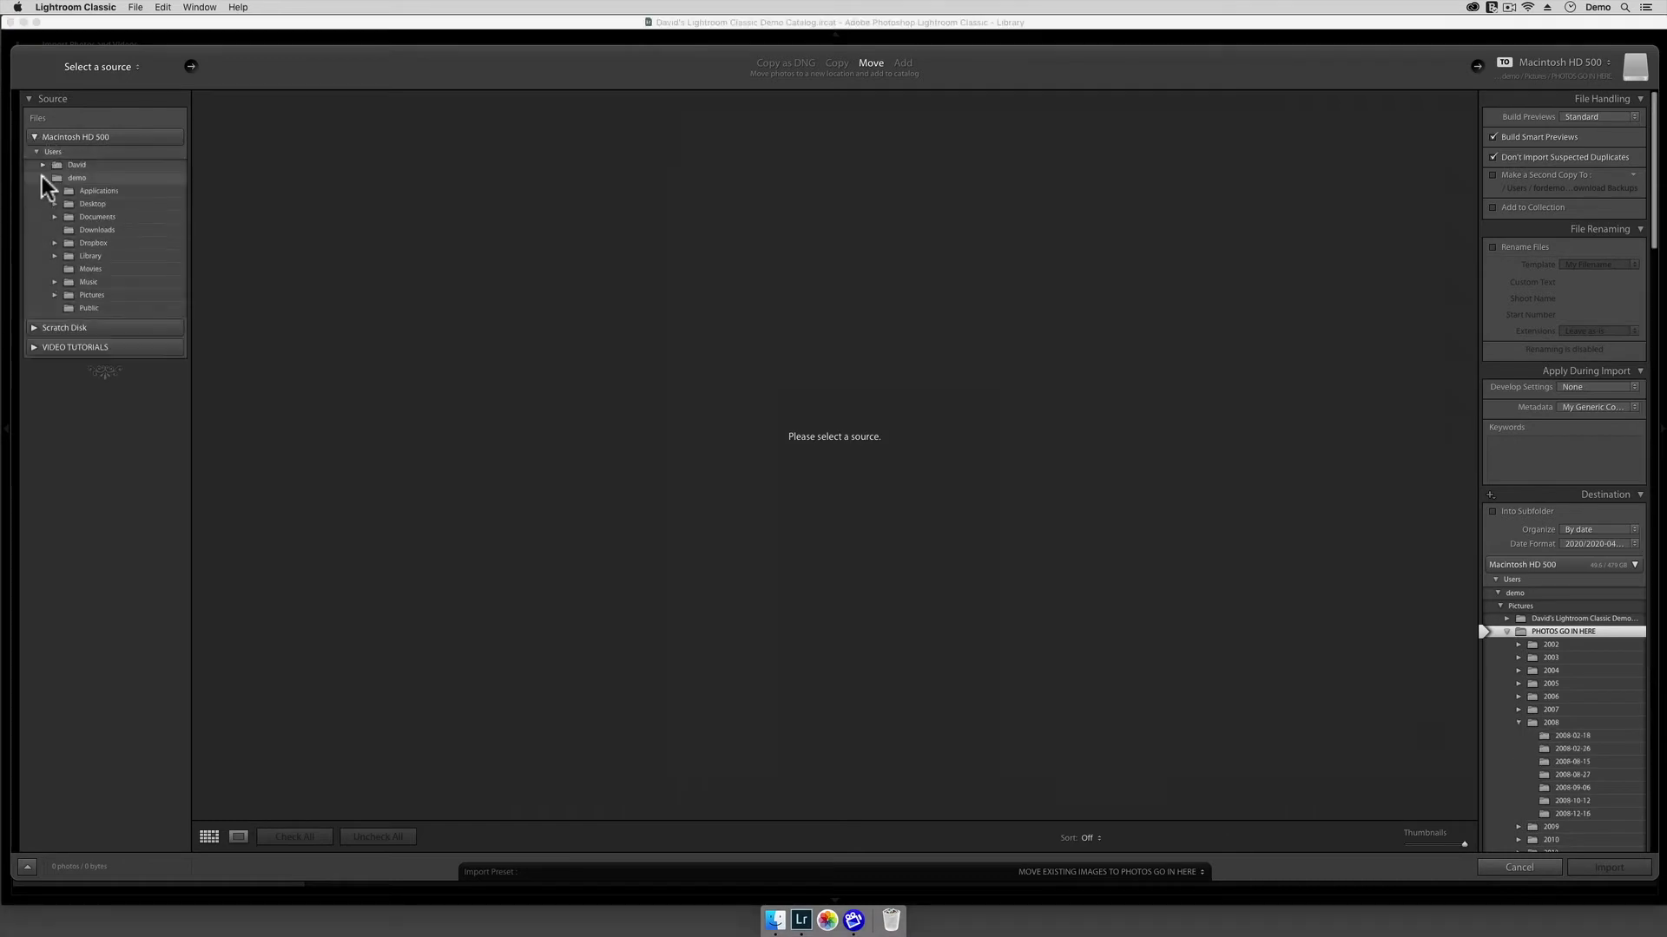
pyautogui.click(54, 295)
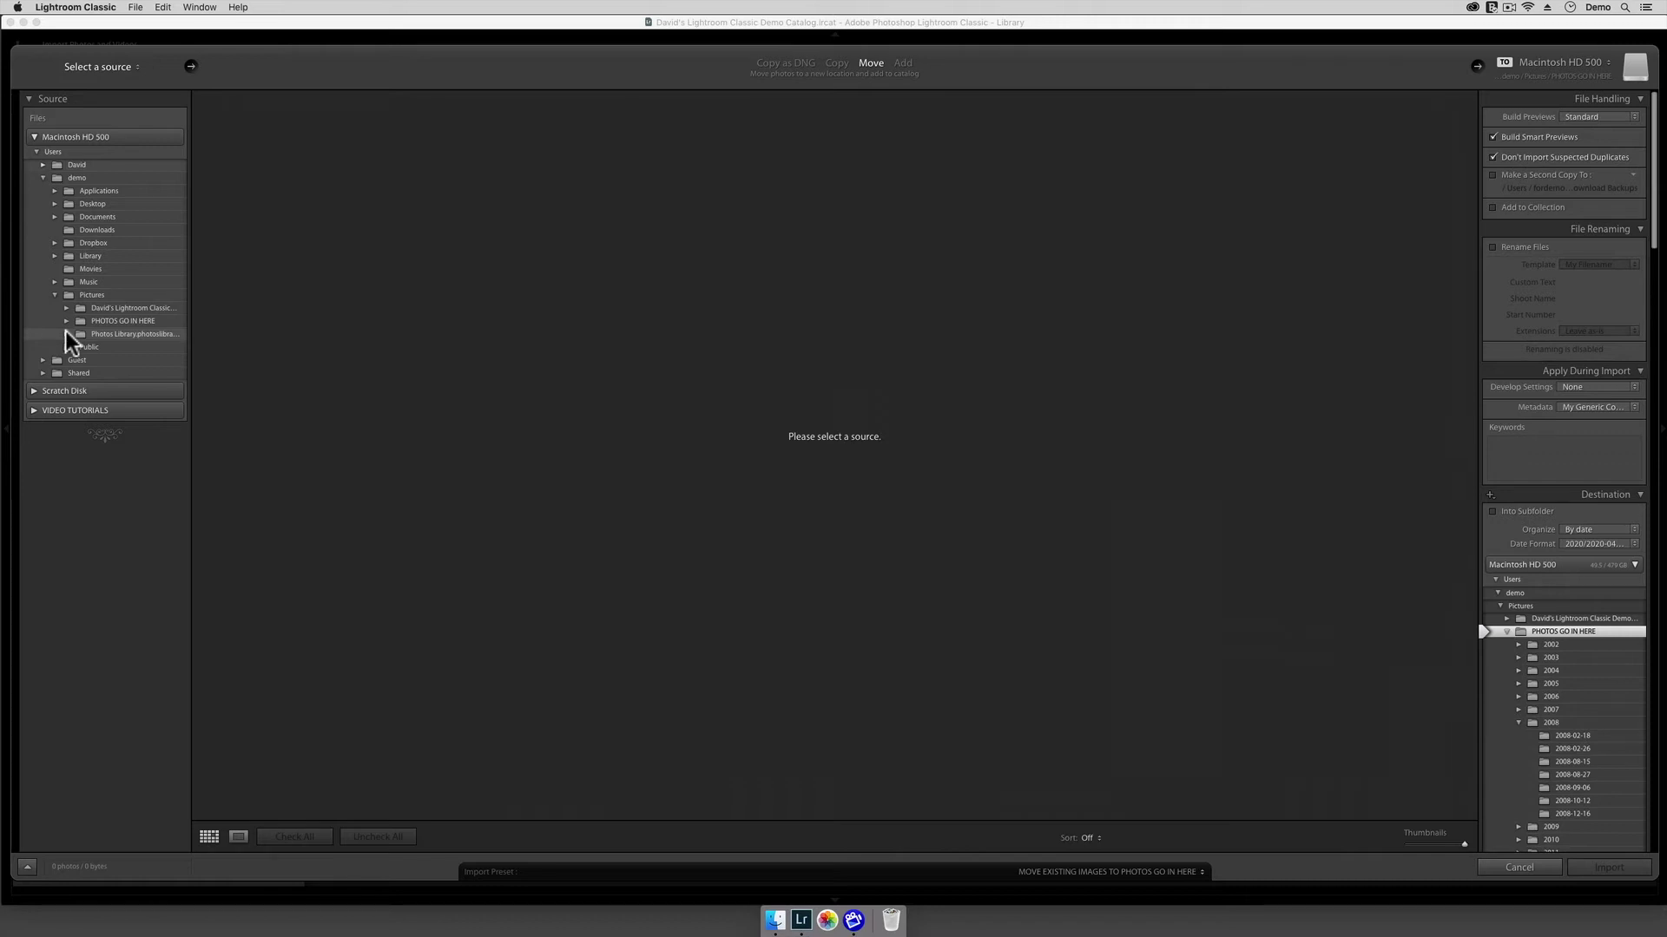
pyautogui.click(66, 334)
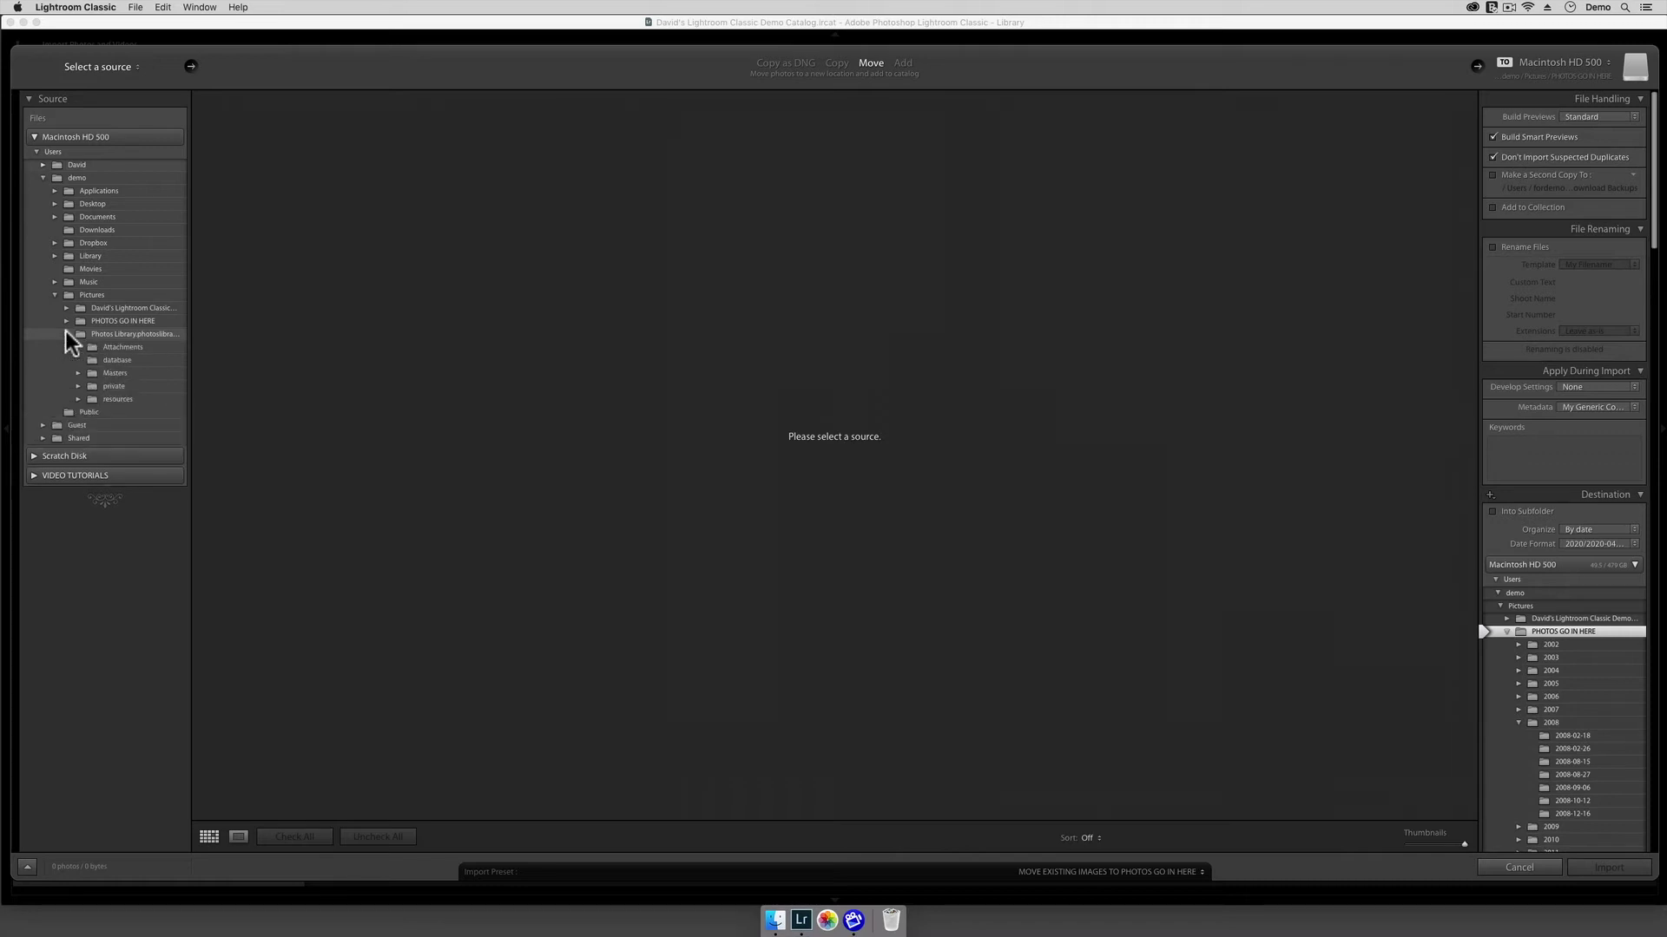
pyautogui.click(112, 373)
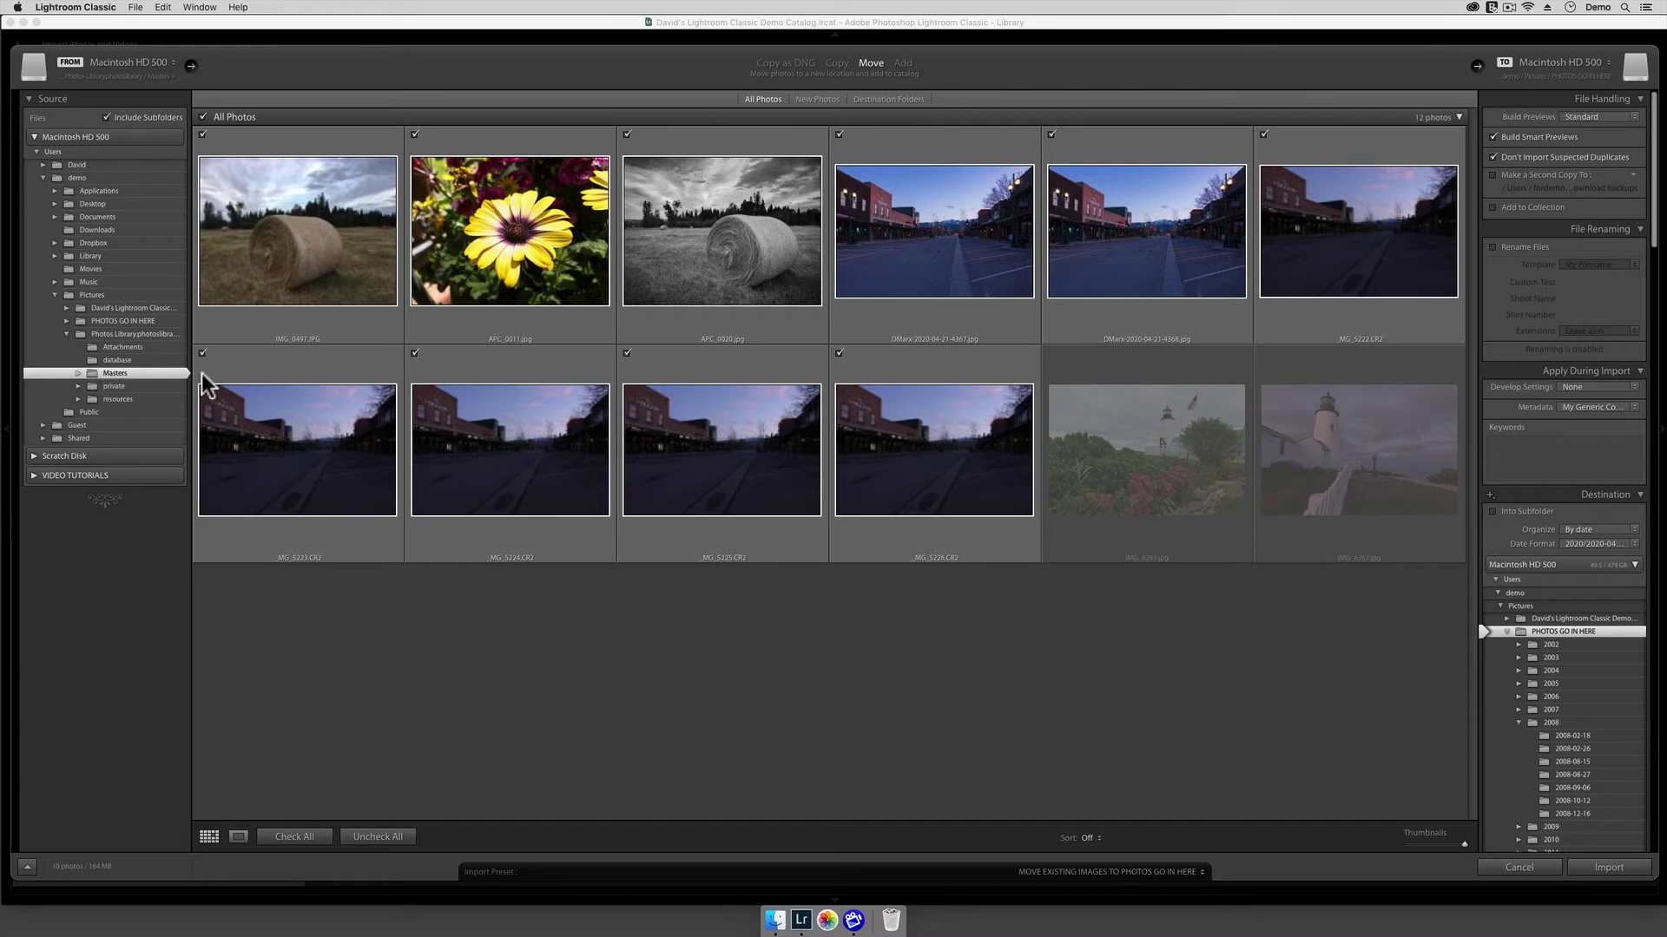
# Step: Import the Masters photos with the COPY NEW PHOTOS preset, adding 10 photos to the catalog
pyautogui.click(1109, 872)
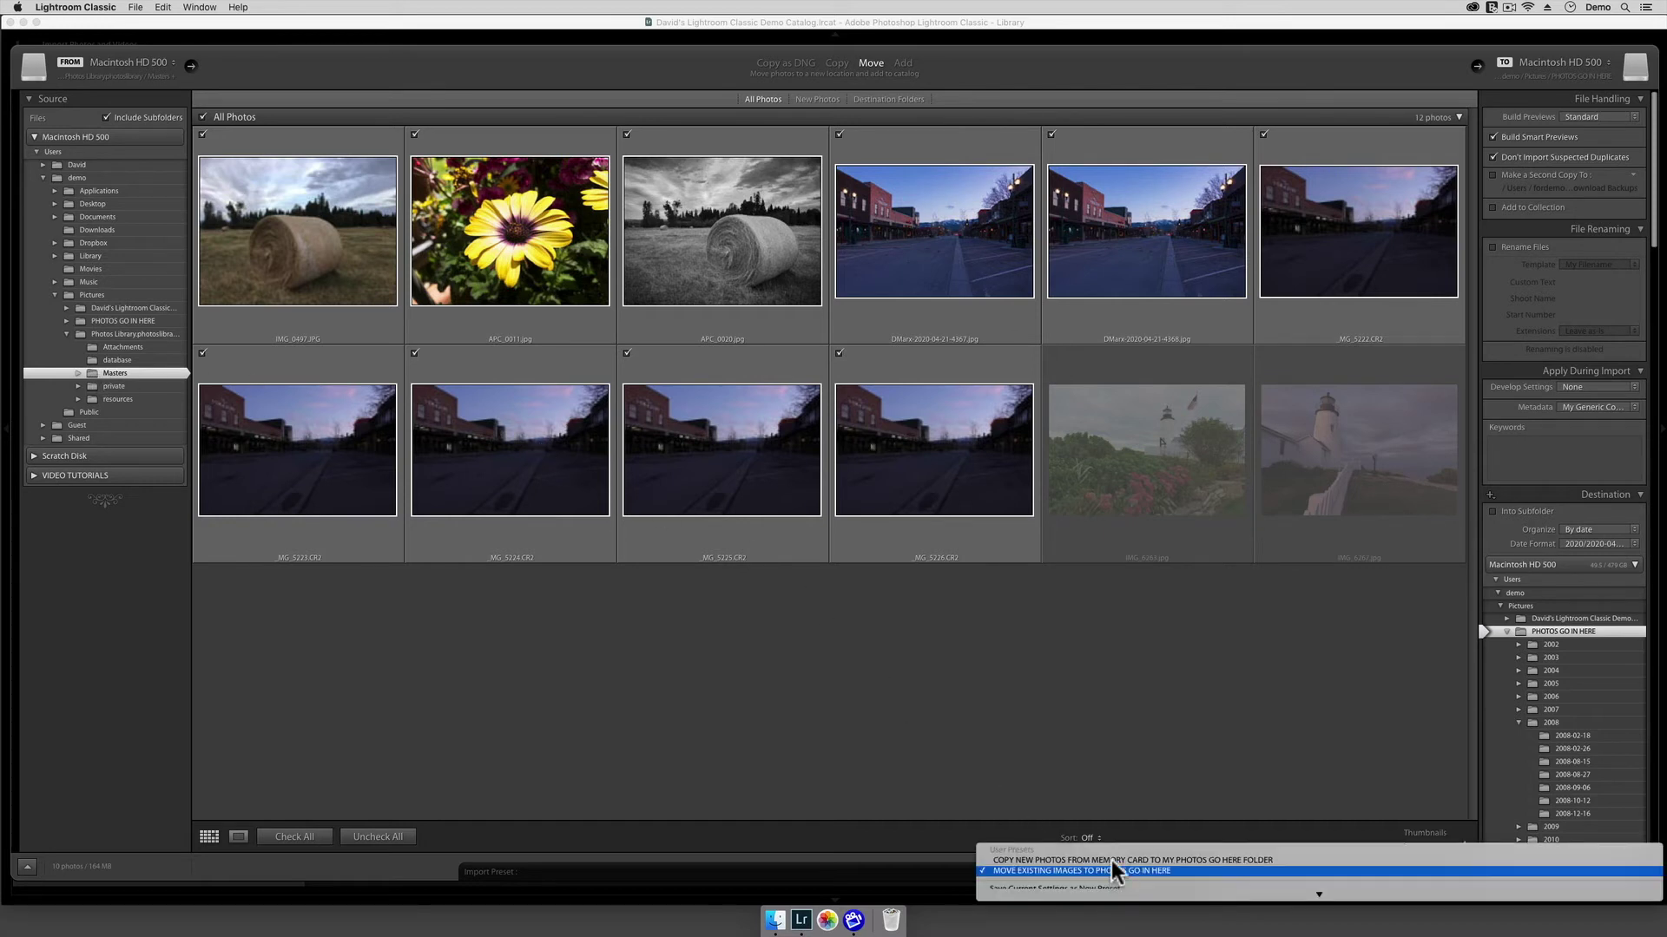
pyautogui.click(1113, 860)
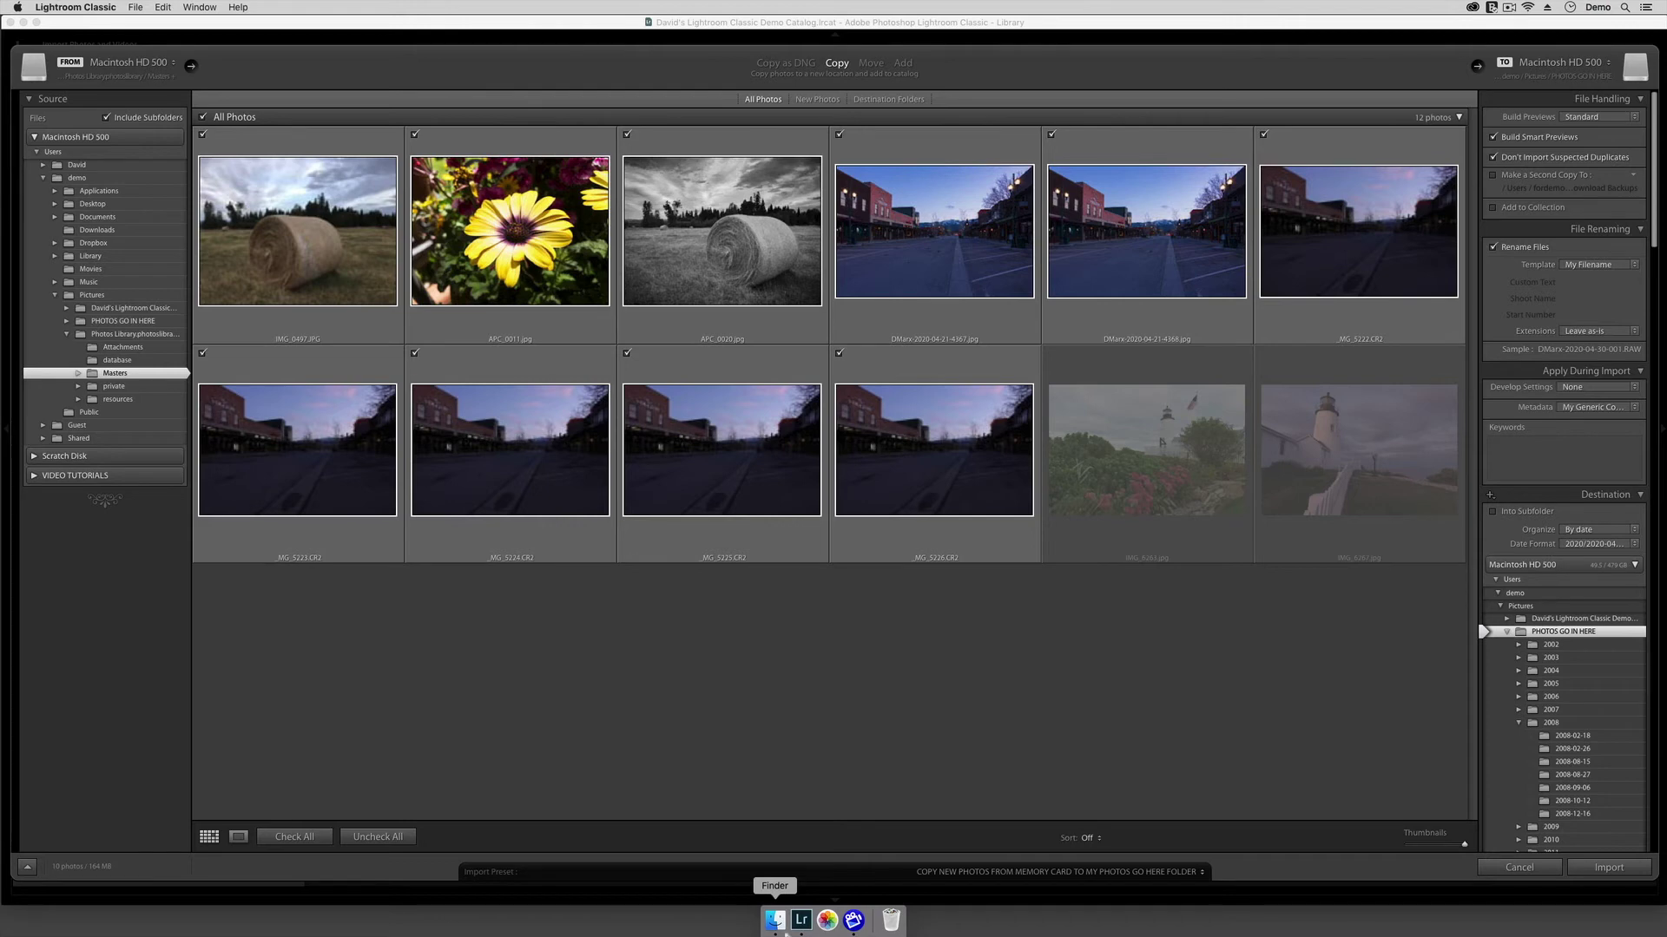
pyautogui.click(1610, 869)
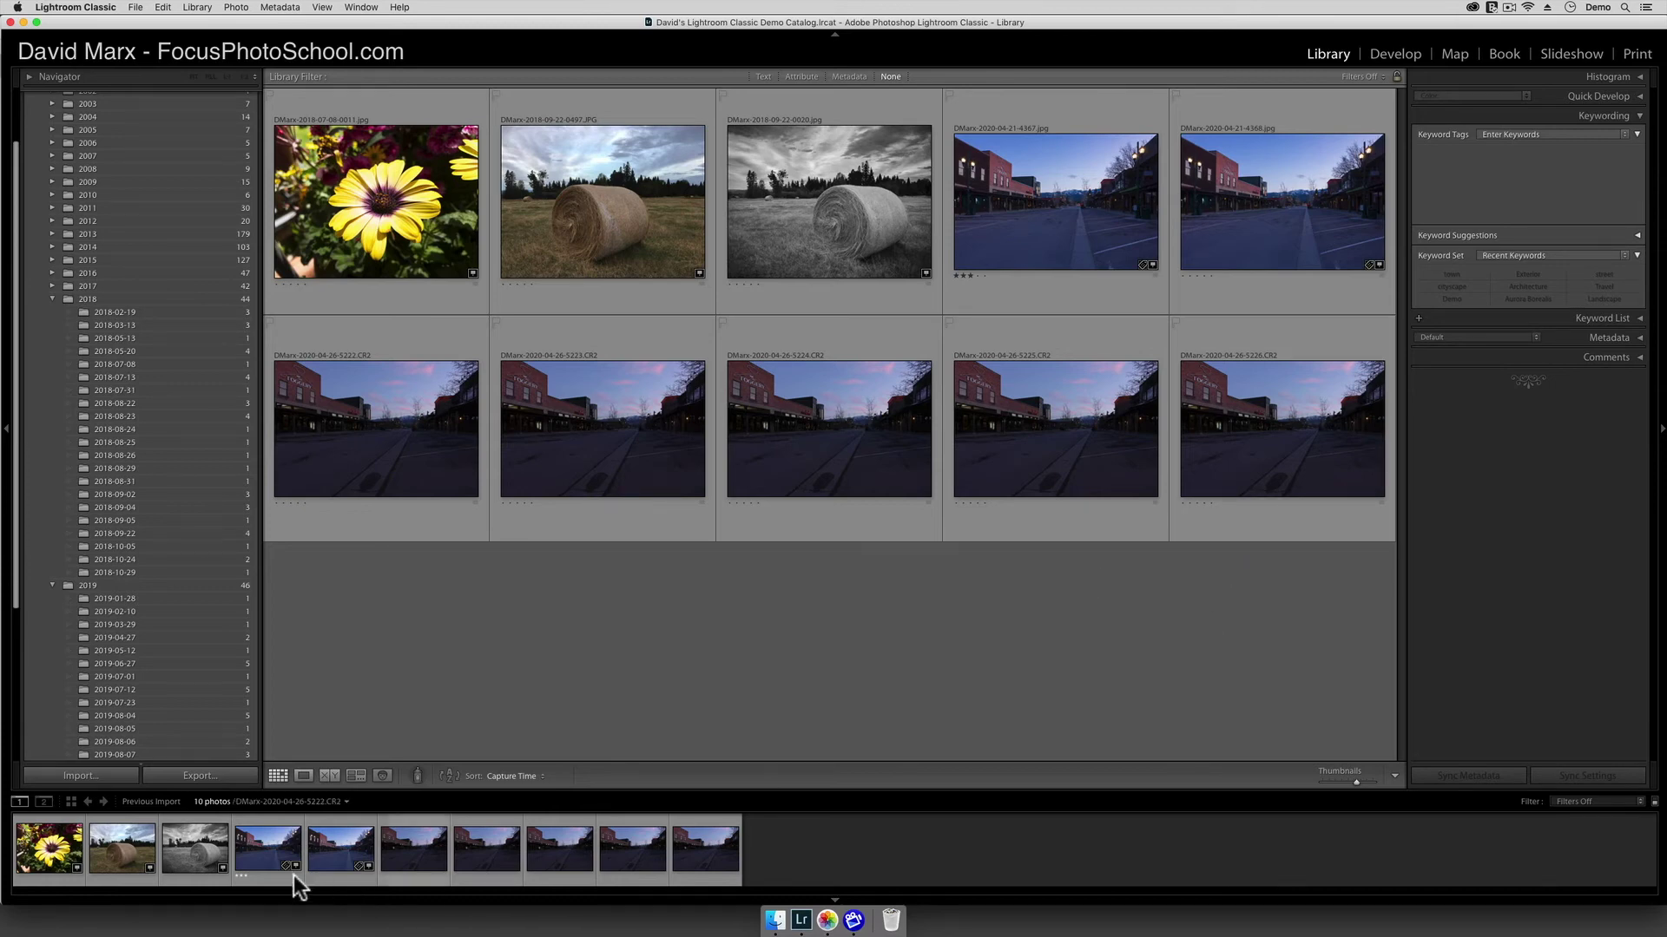
pyautogui.click(112, 778)
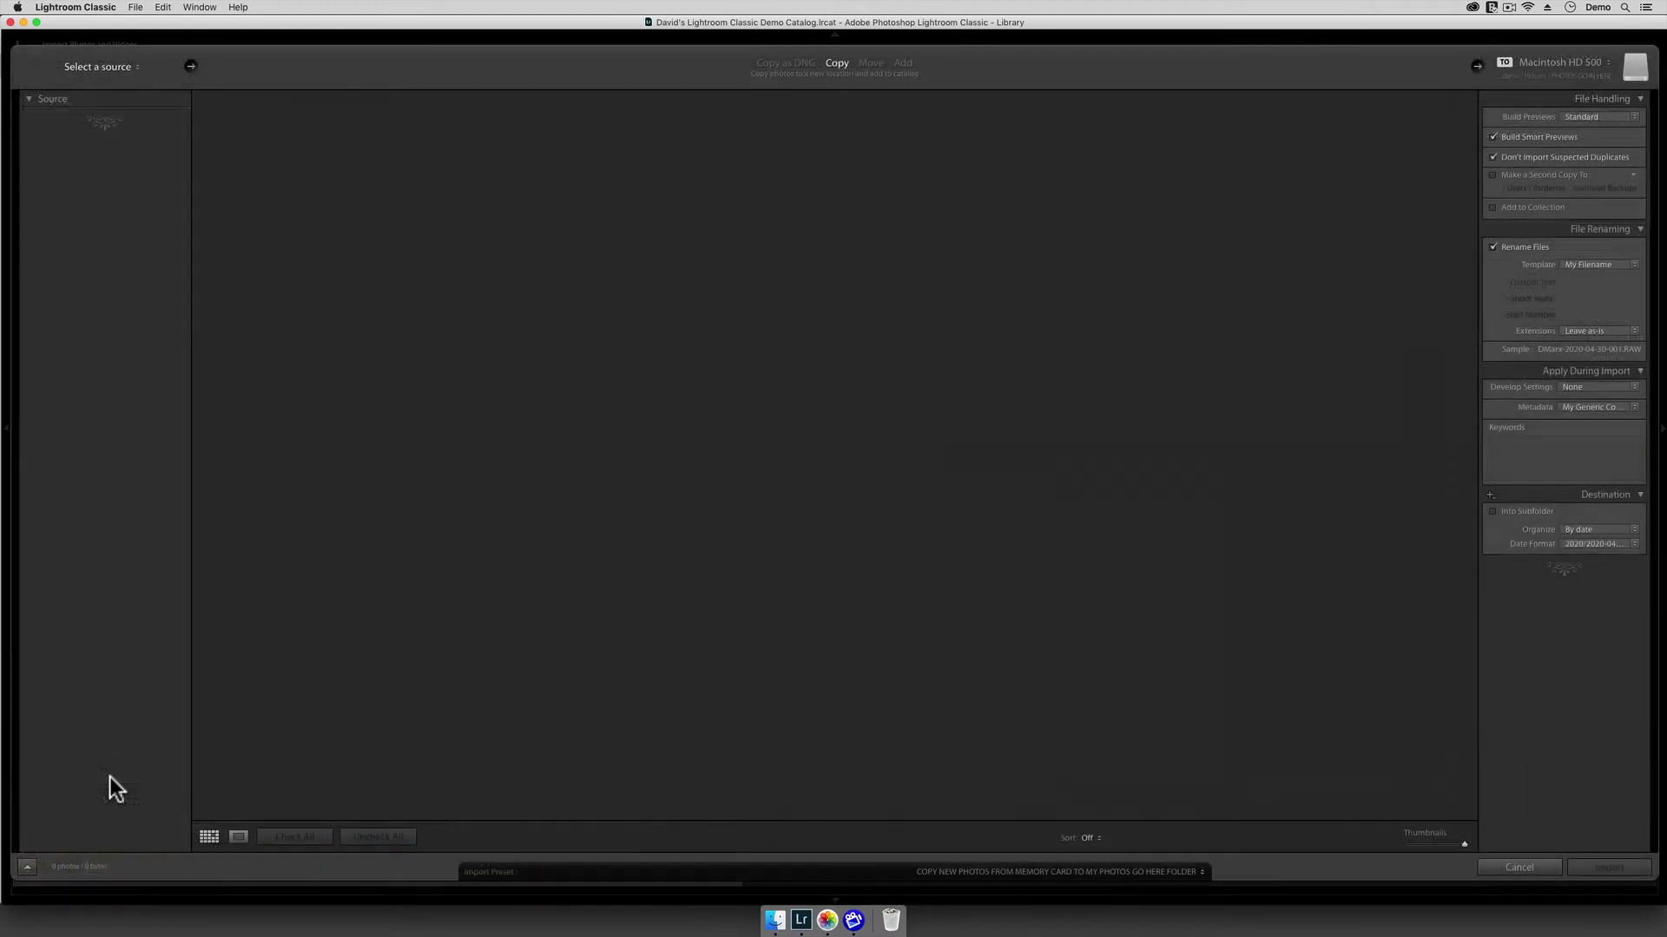
pyautogui.click(85, 229)
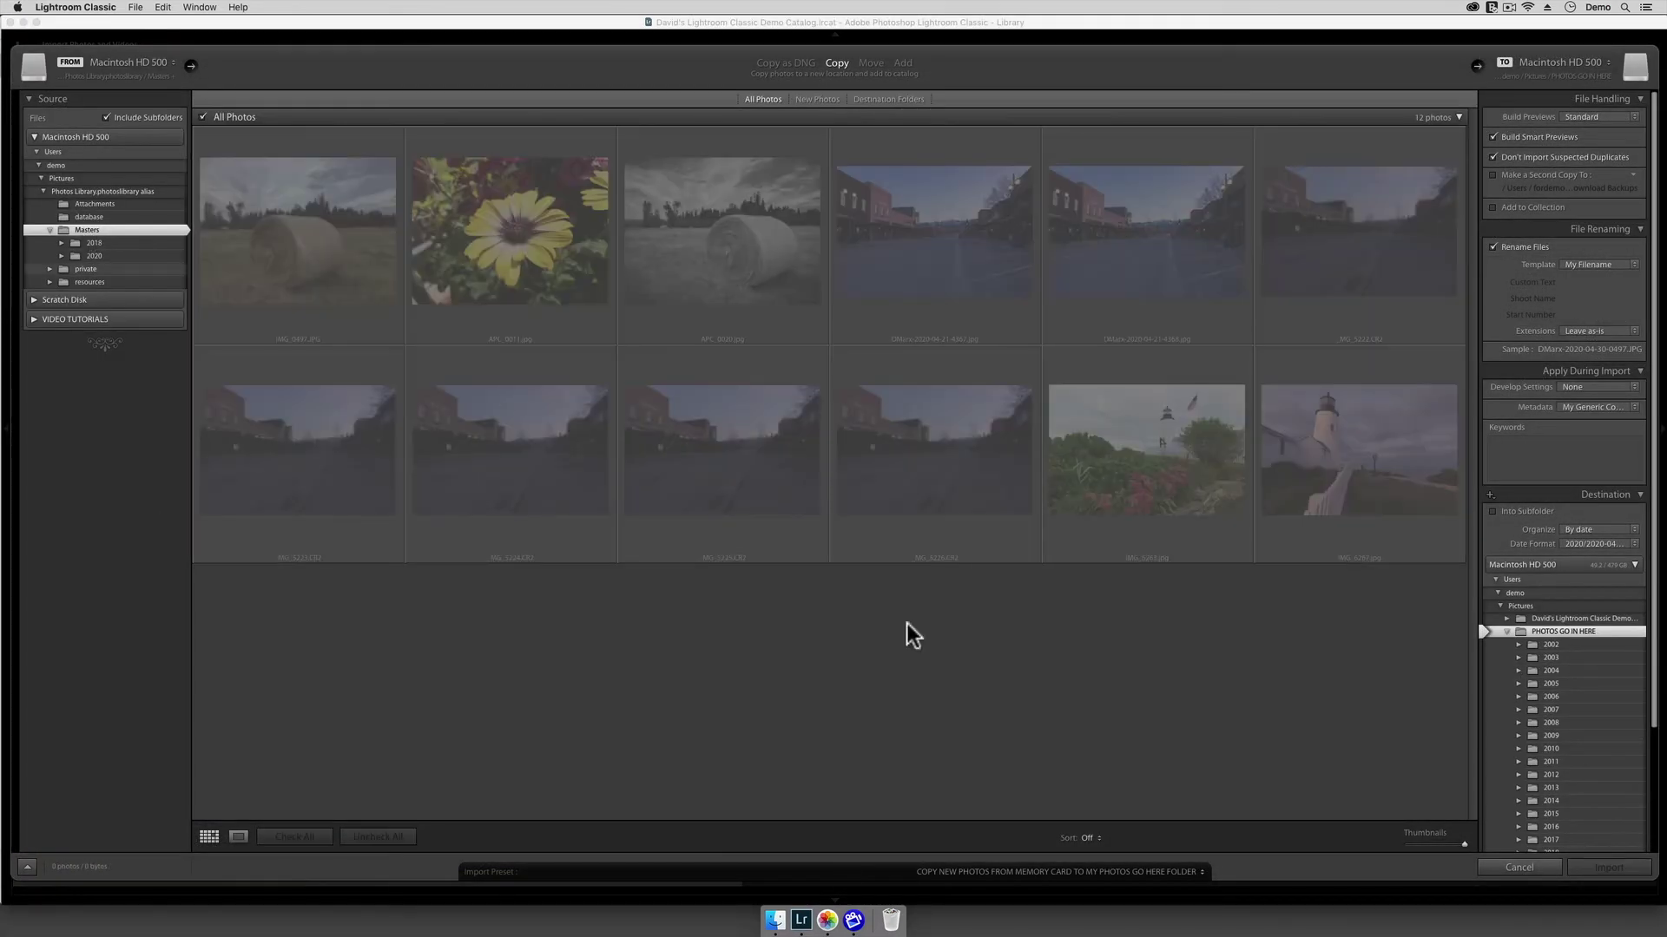
pyautogui.click(1518, 867)
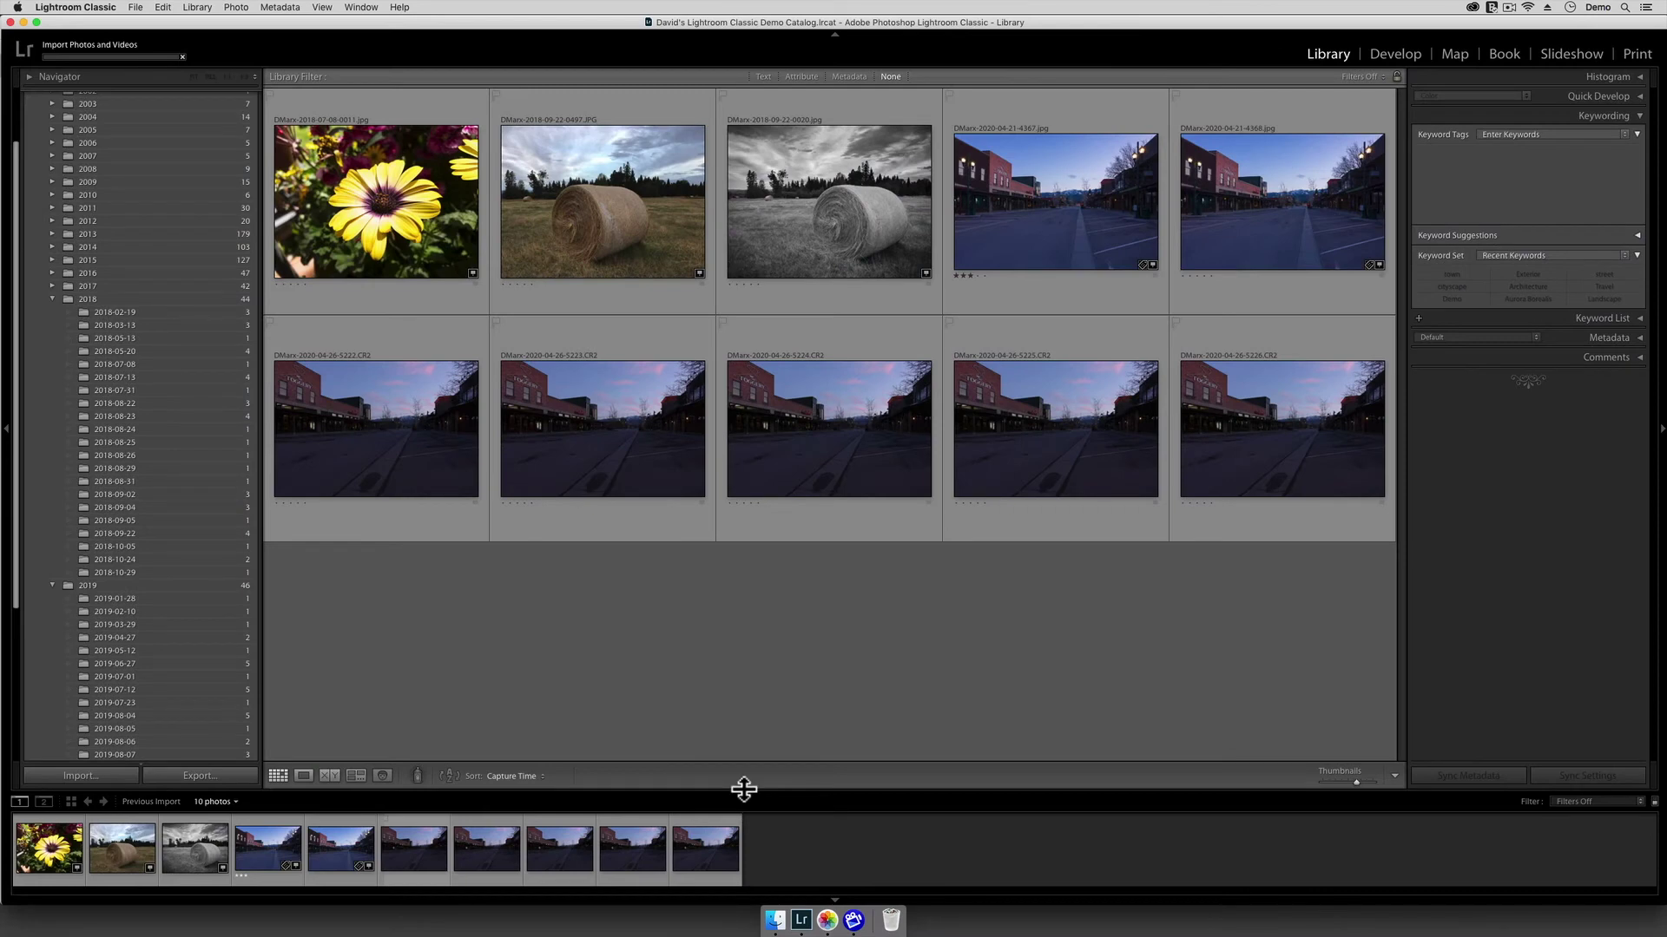
# Step: Switch from Lightroom to Apple Photos with Cmd+Tab
pyautogui.press('super+Tab')
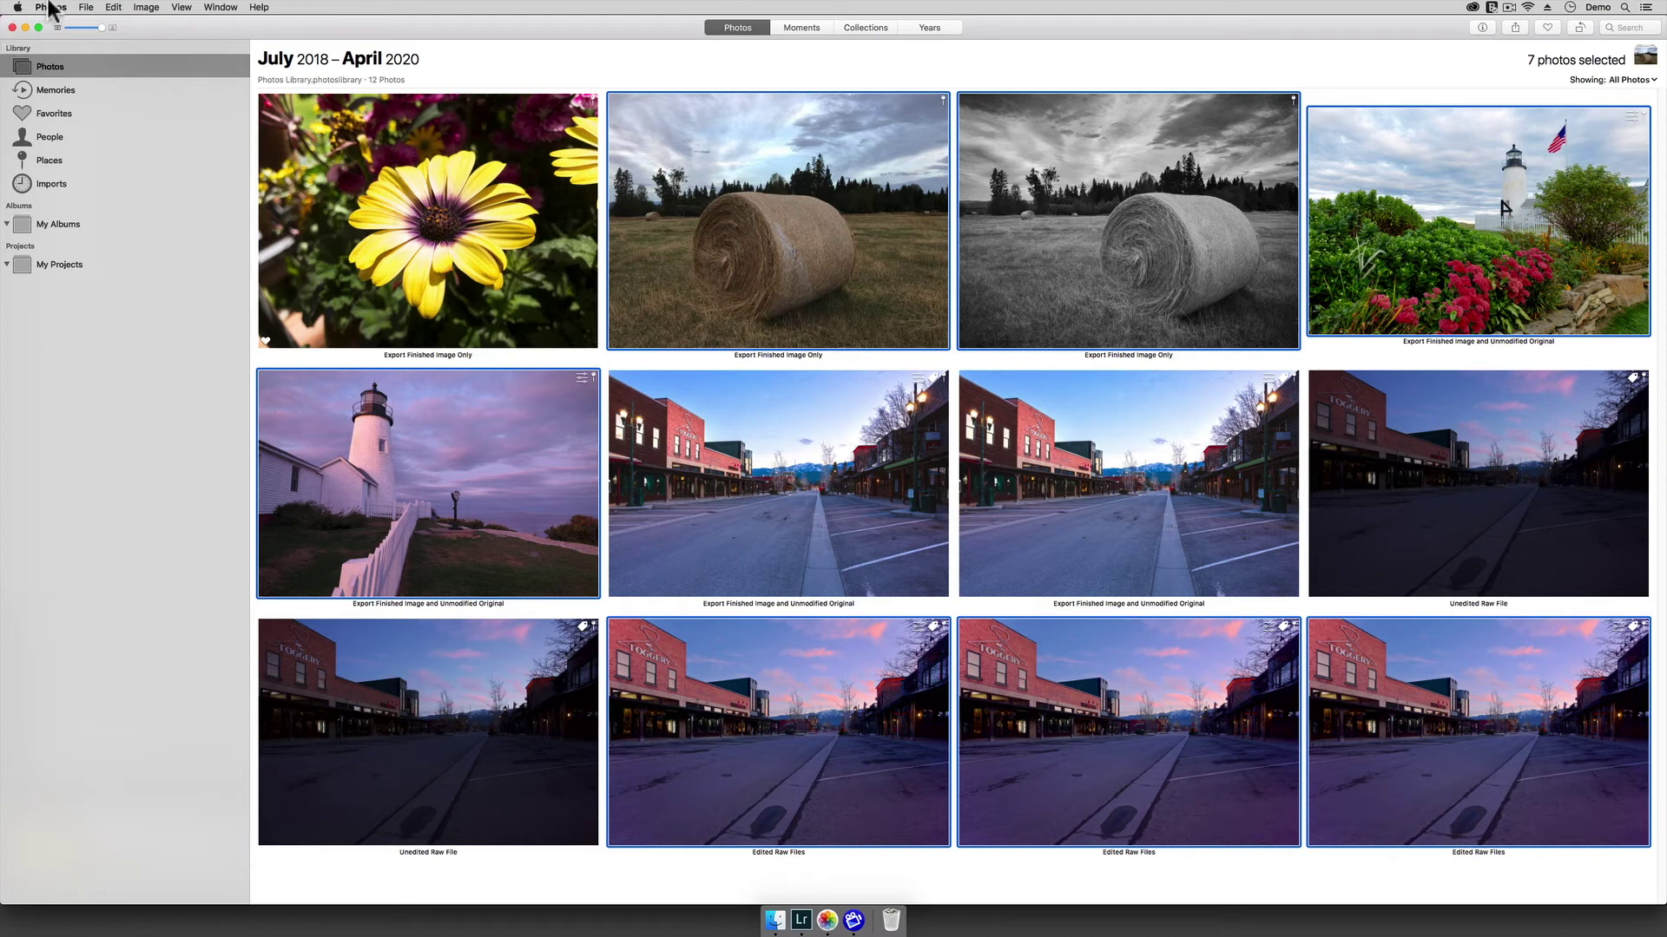
# Step: Set up a smart album named Edited Images with the condition Photo is edited
pyautogui.click(84, 6)
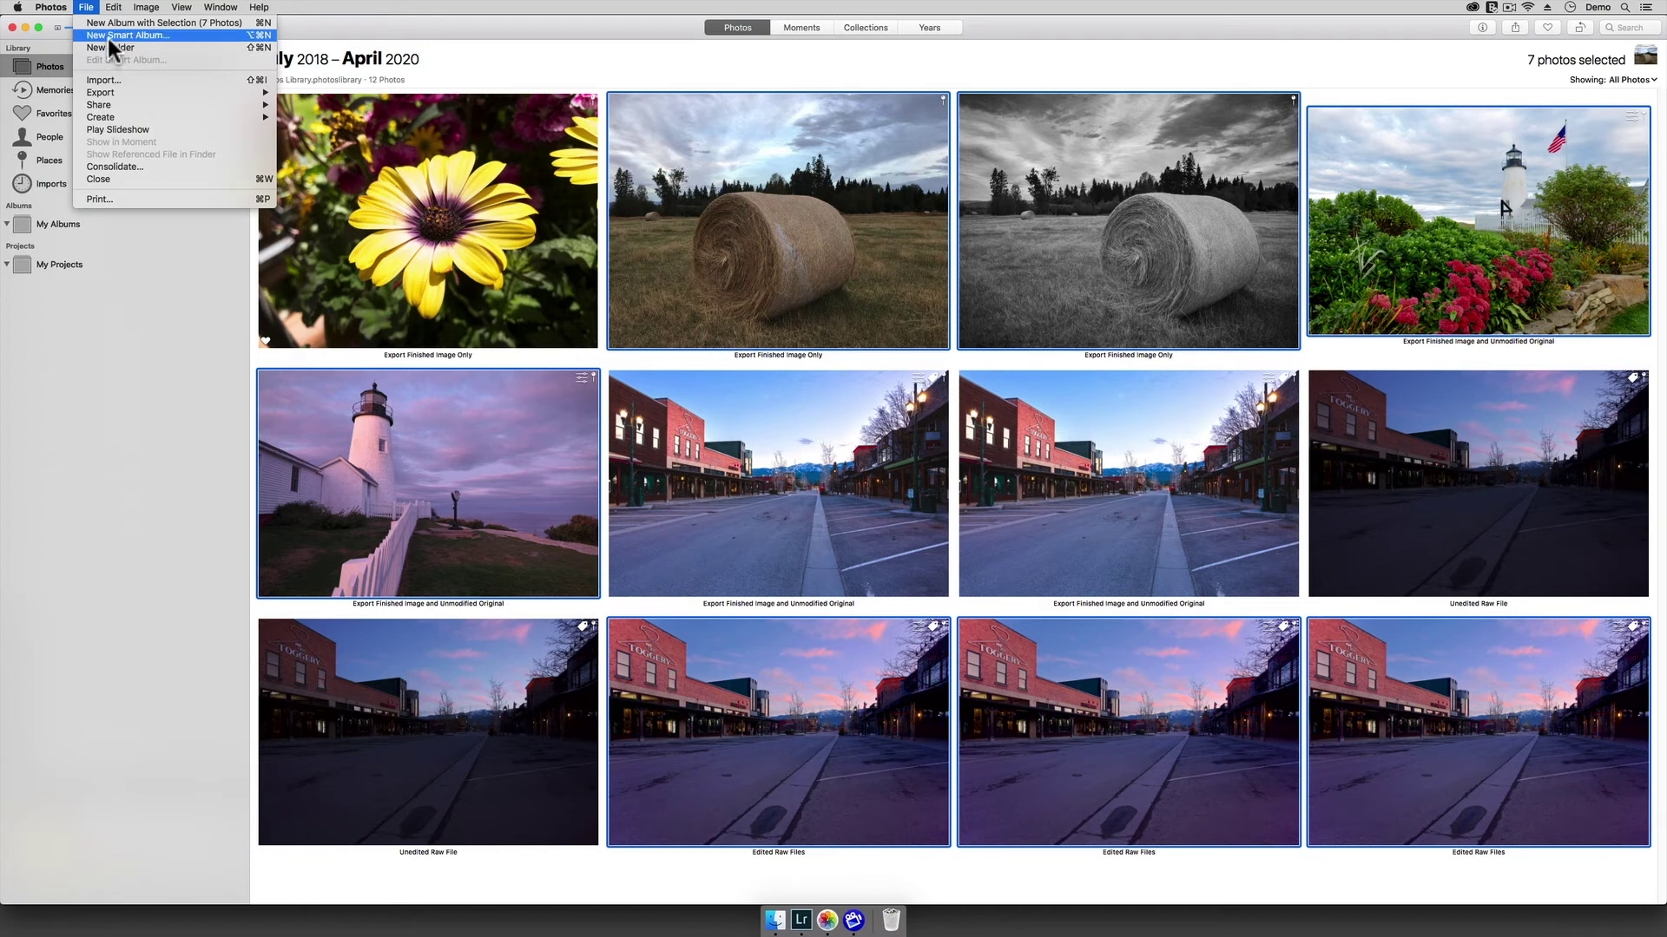
pyautogui.click(108, 35)
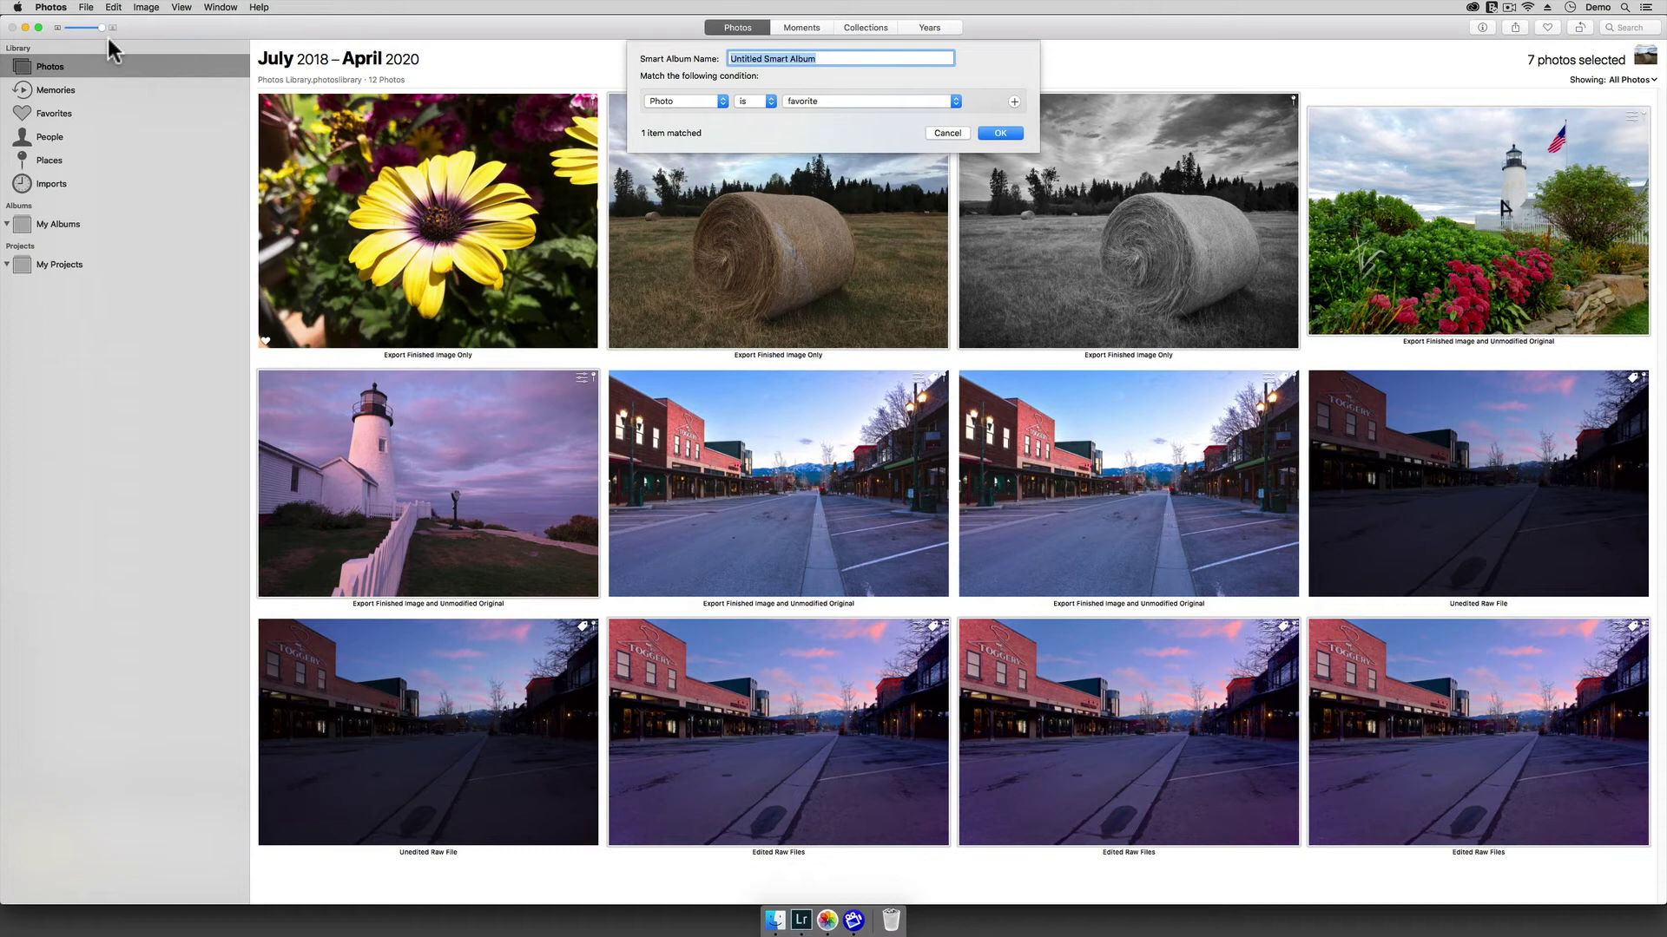
pyautogui.write('Edited Imagea')
pyautogui.click(717, 102)
pyautogui.click(715, 100)
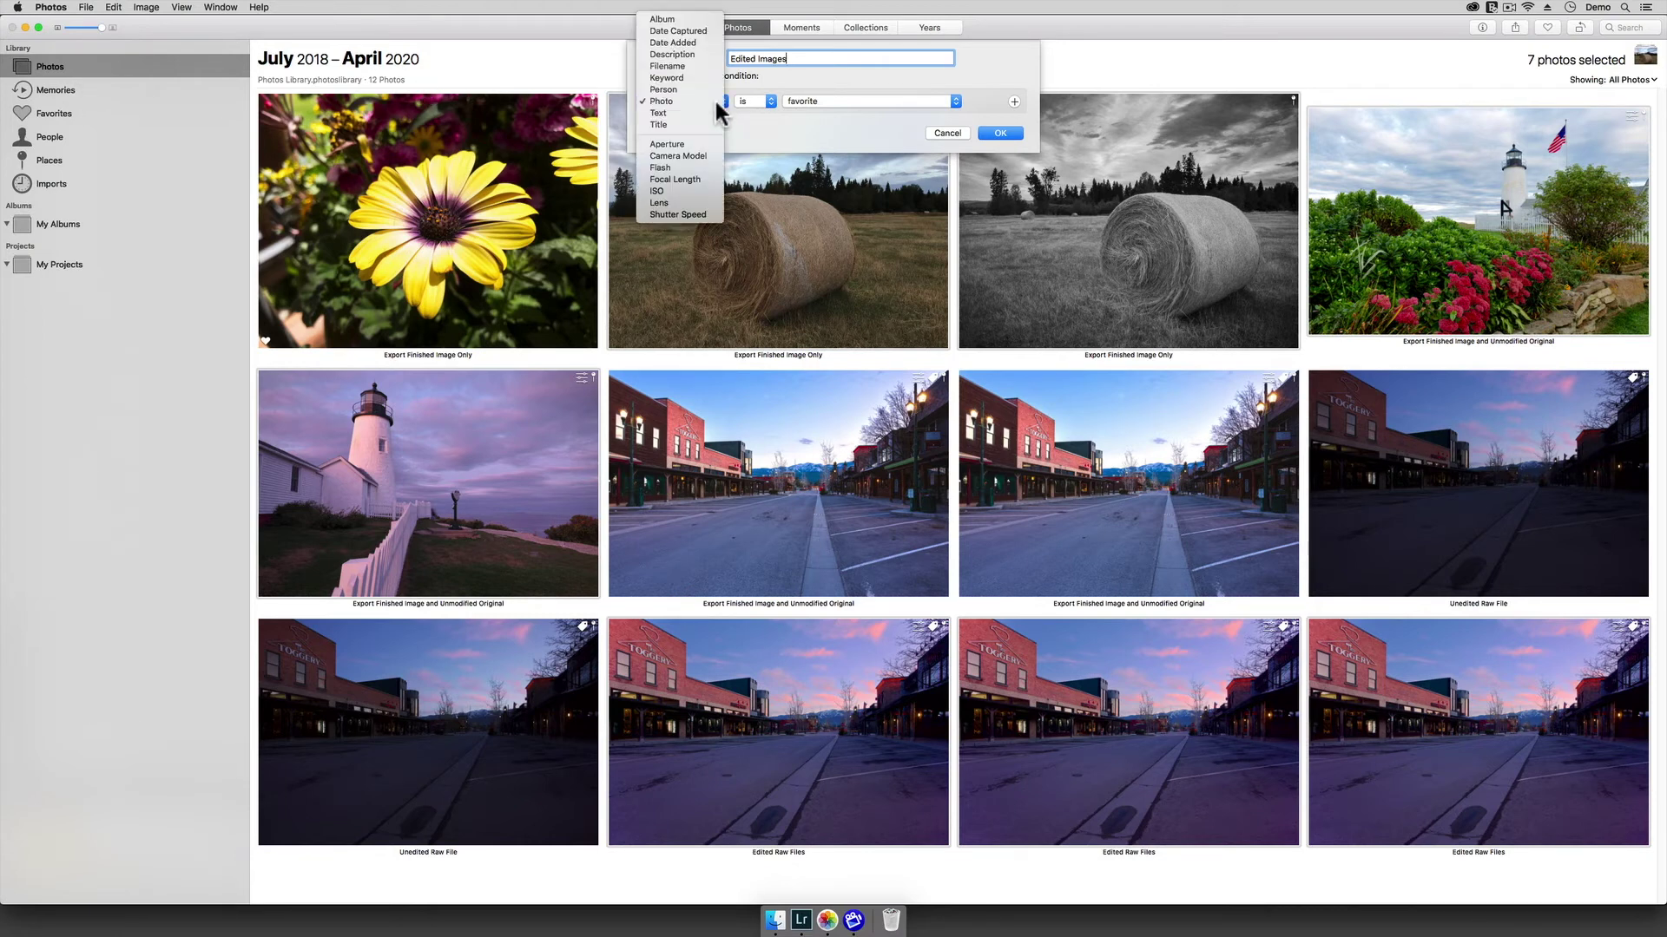
pyautogui.click(762, 103)
pyautogui.click(835, 99)
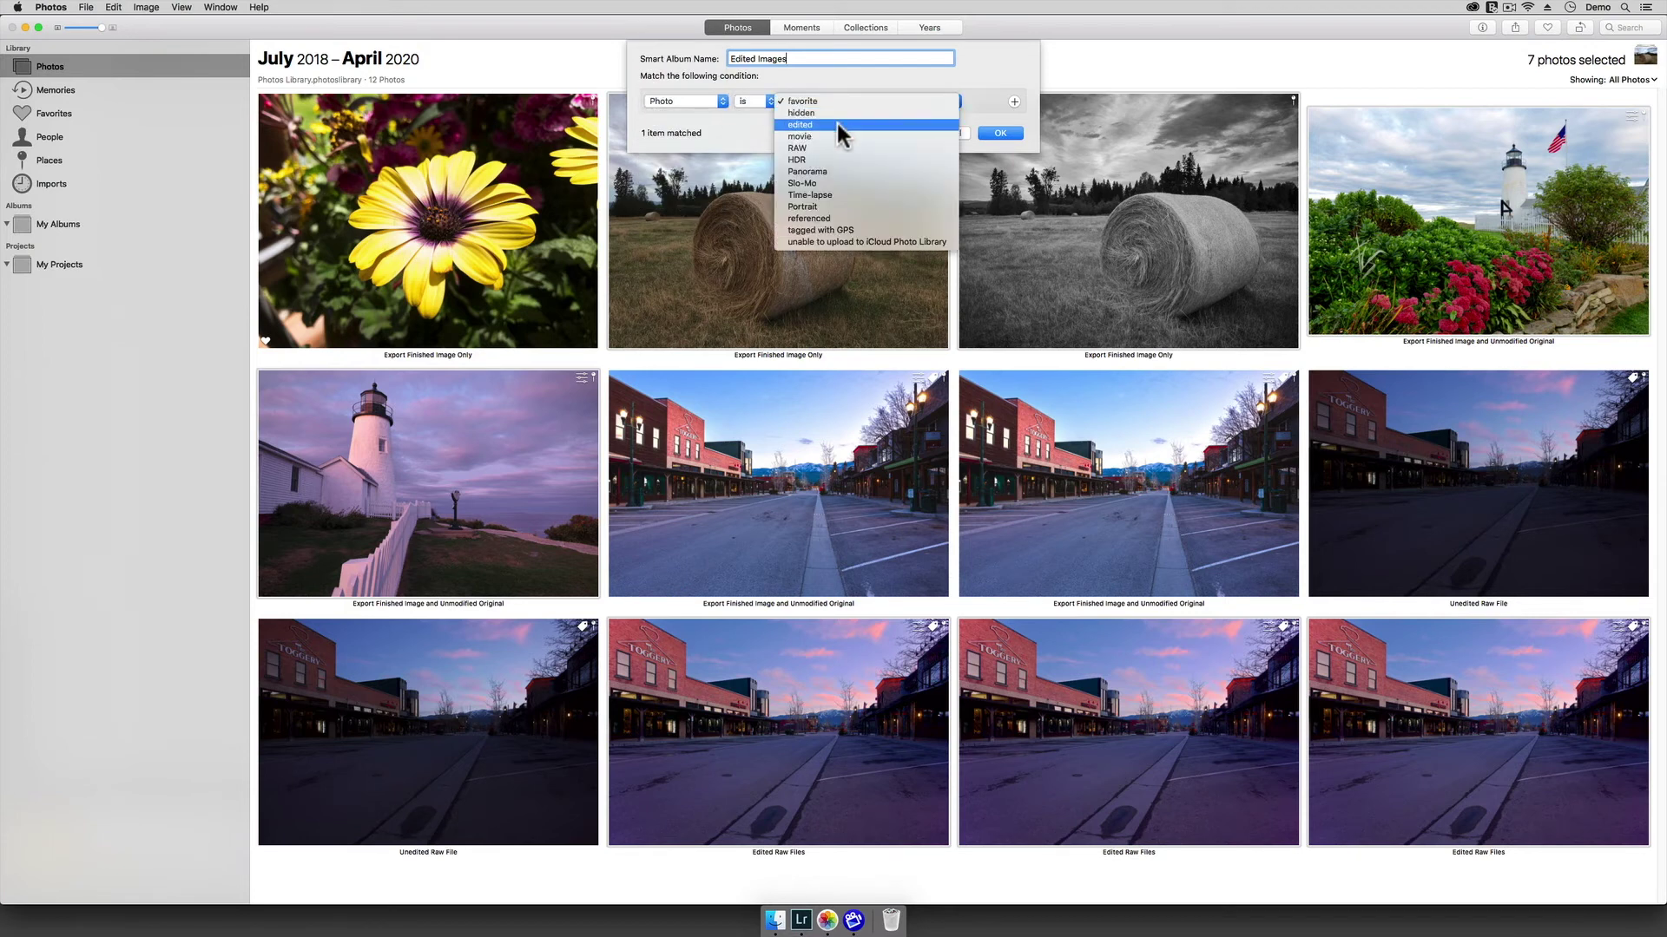
pyautogui.click(836, 124)
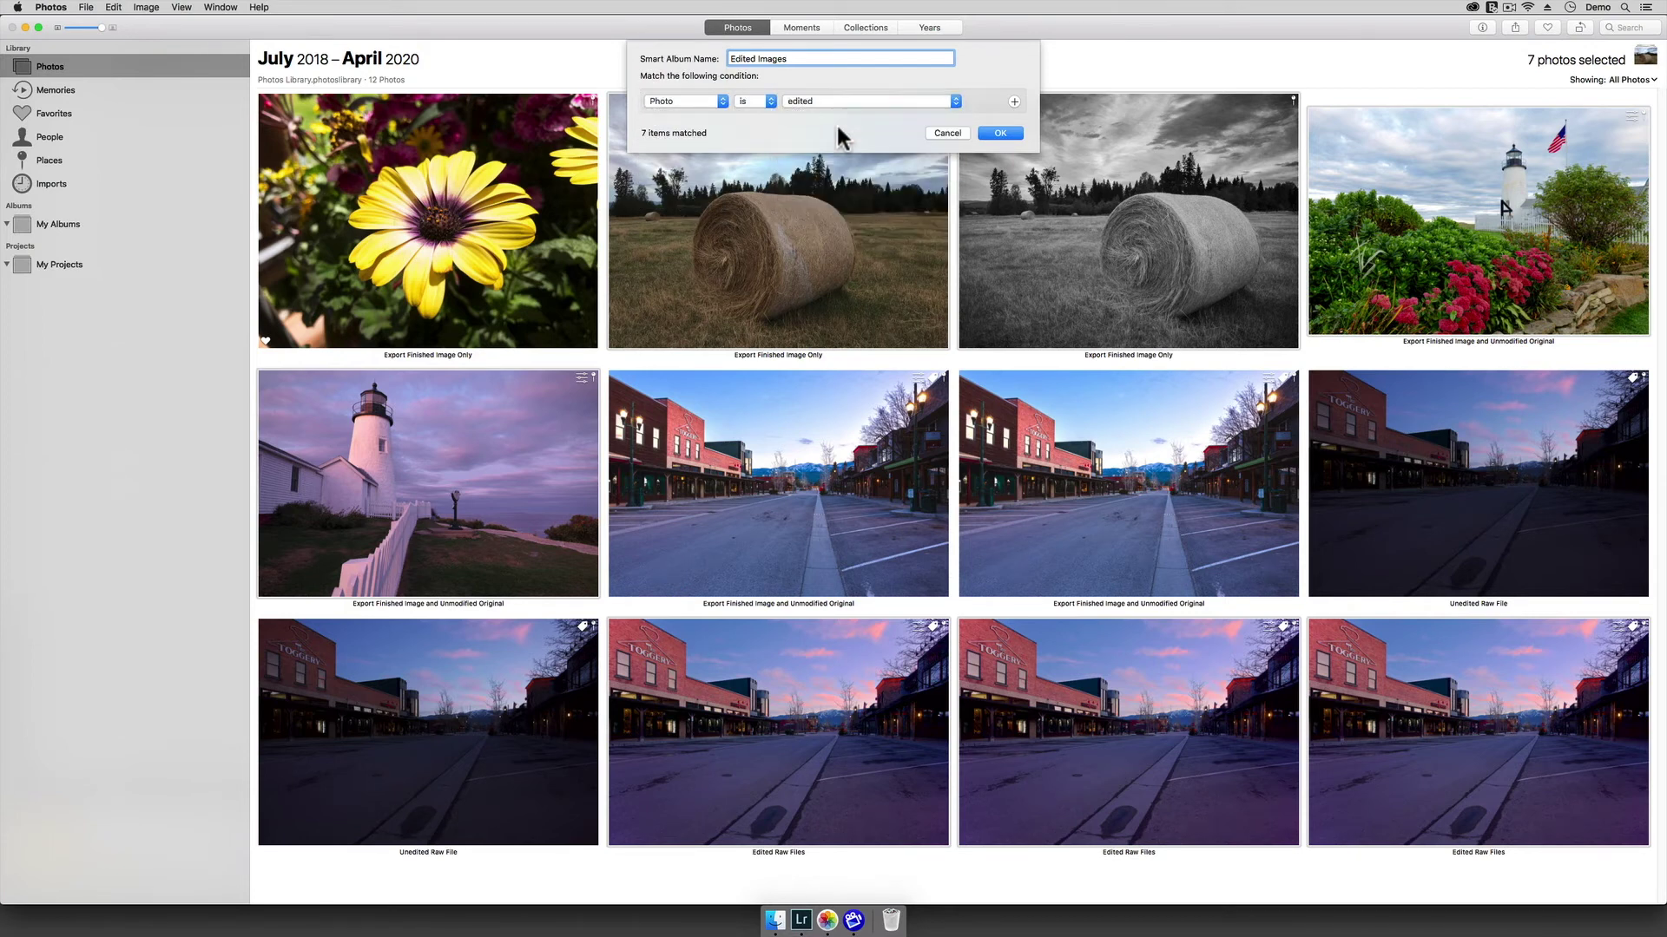
# Step: Save the Edited Images smart album and select all seven of its photos
pyautogui.click(999, 133)
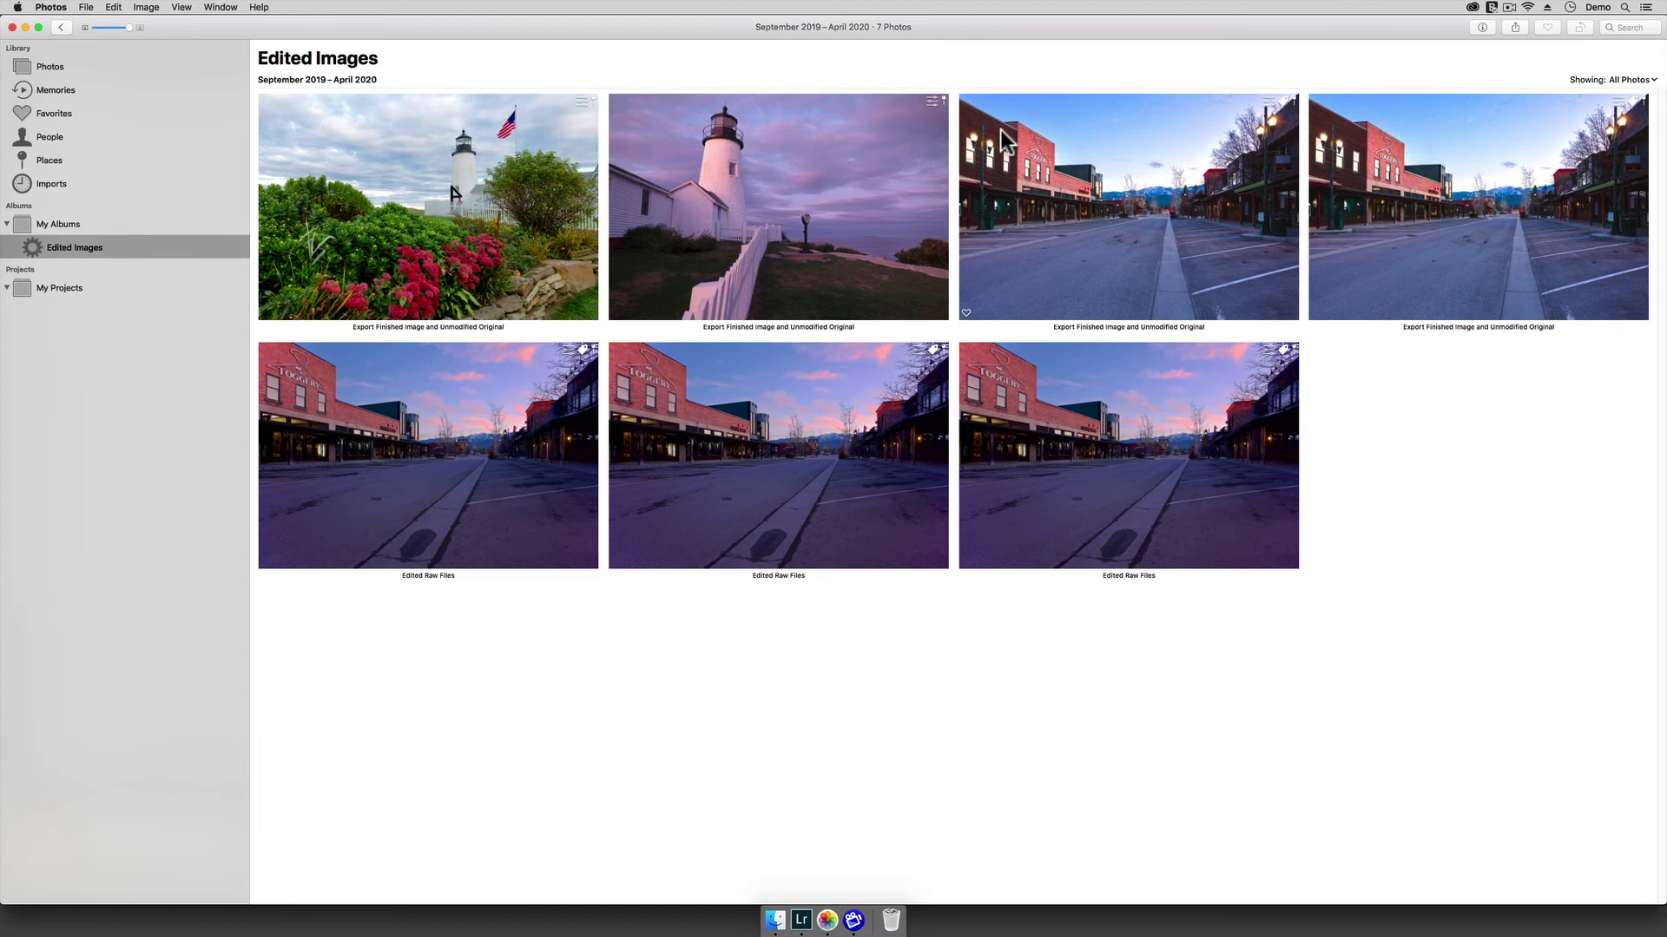
pyautogui.click(481, 186)
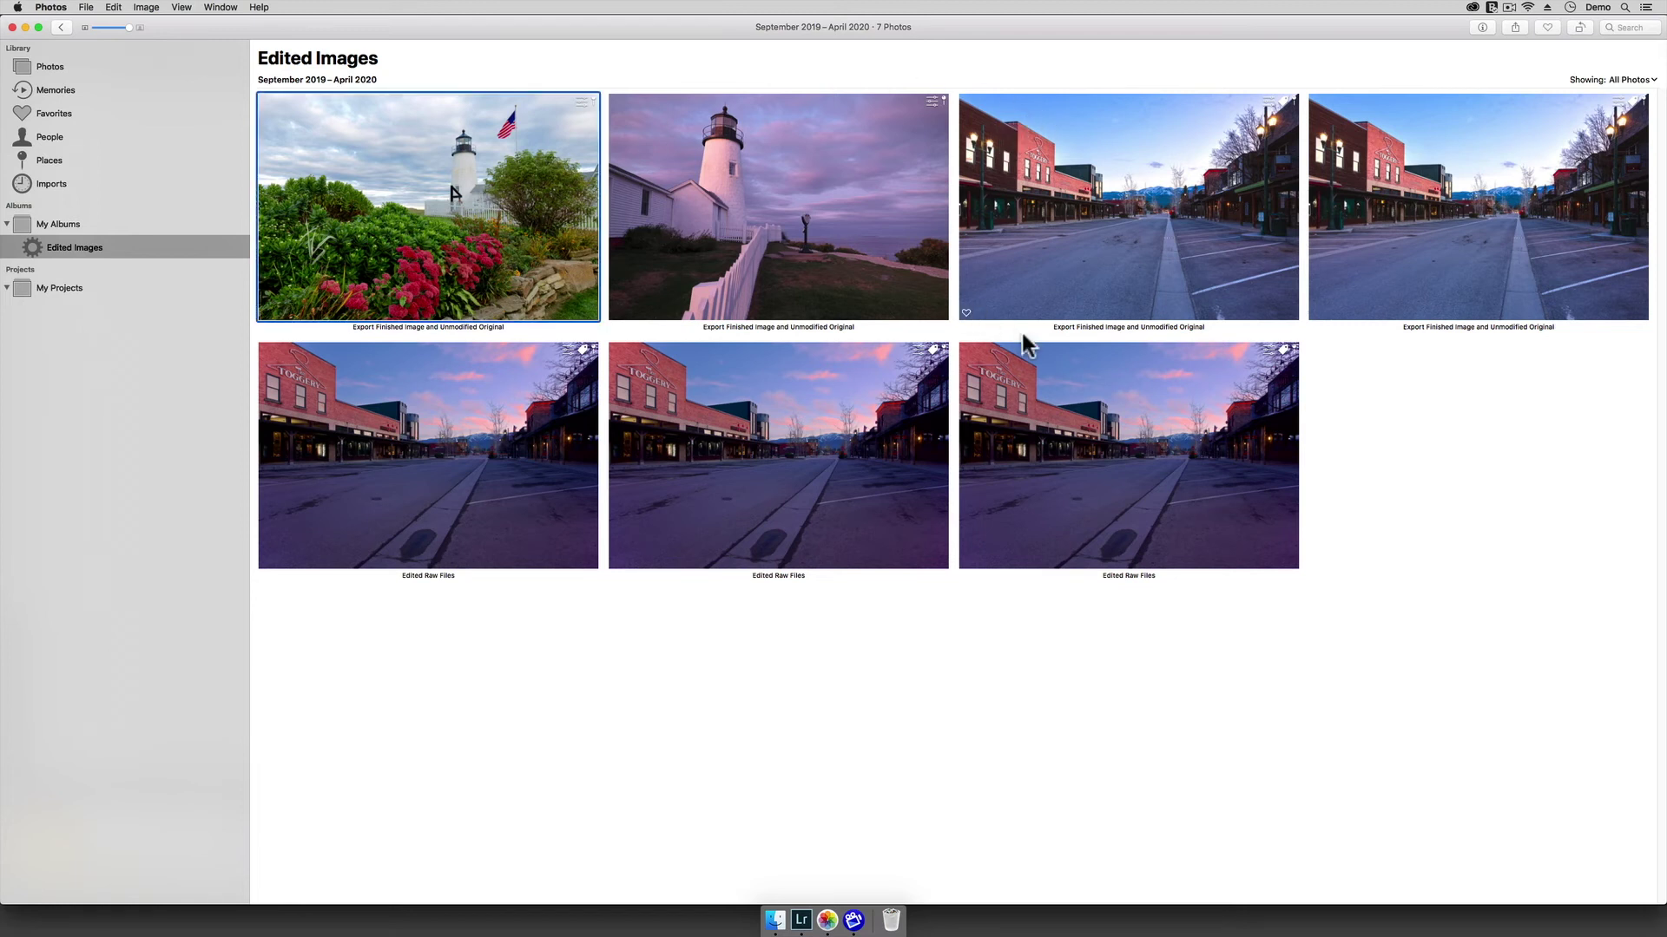
pyautogui.keyDown('shift'); pyautogui.click(1119, 423); pyautogui.keyUp('shift')
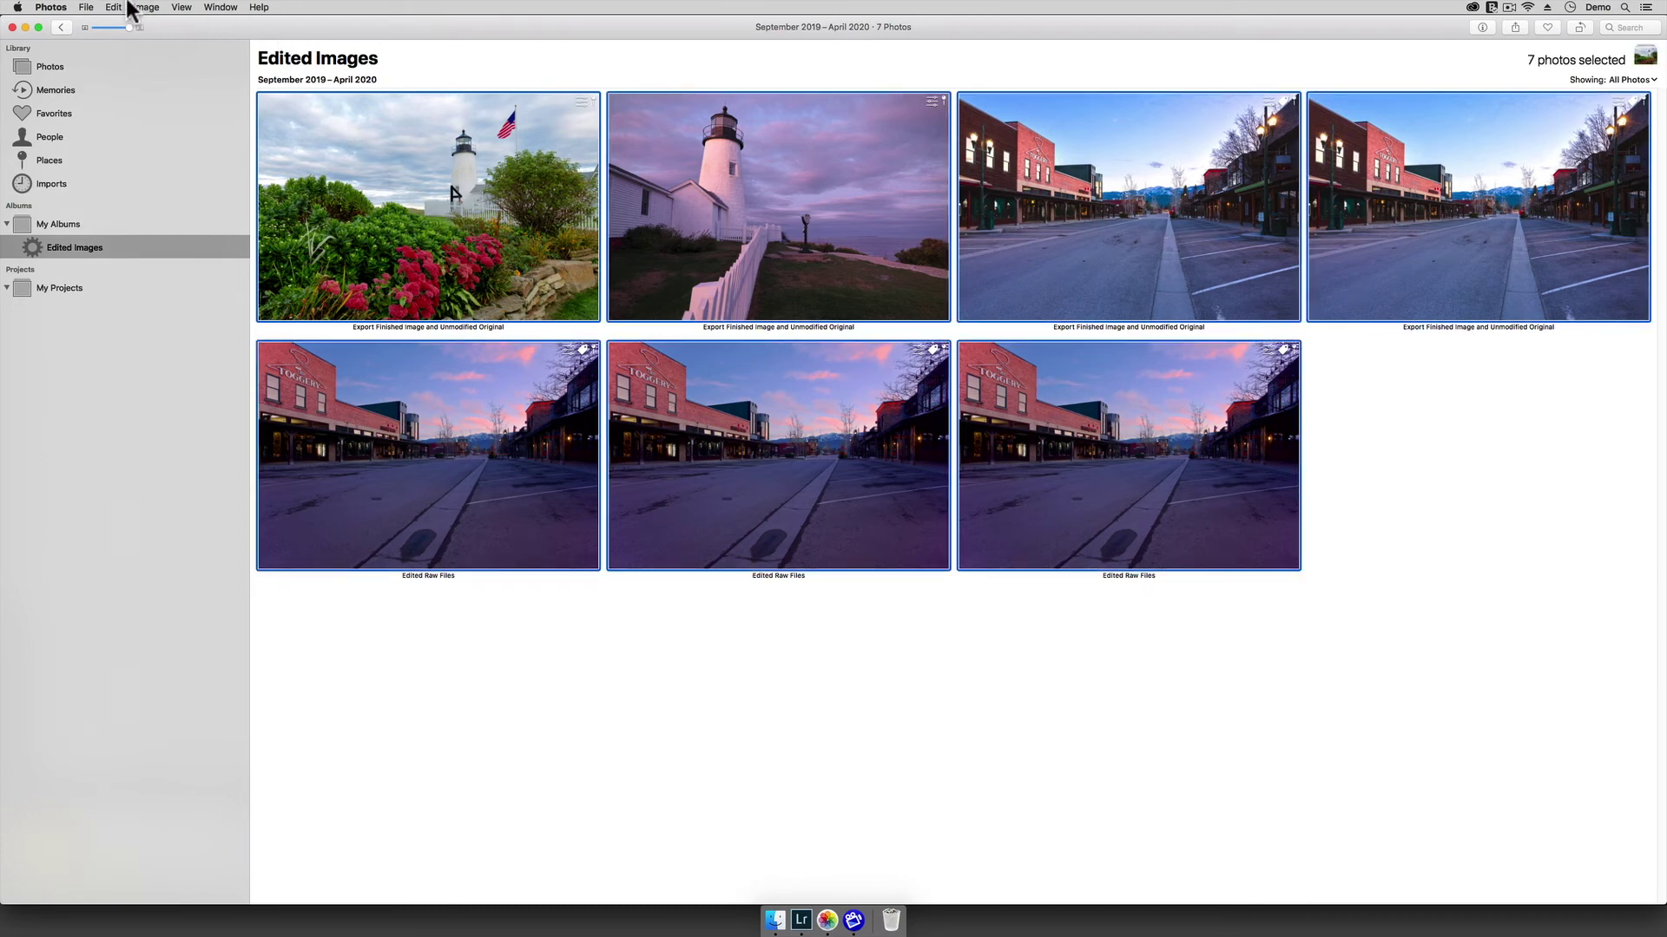
pyautogui.click(85, 7)
# Step: Export the seven edited photos as full-size 16-bit AdobeRGB TIFFs into Desktop > Temp
pyautogui.moveTo(134, 90)
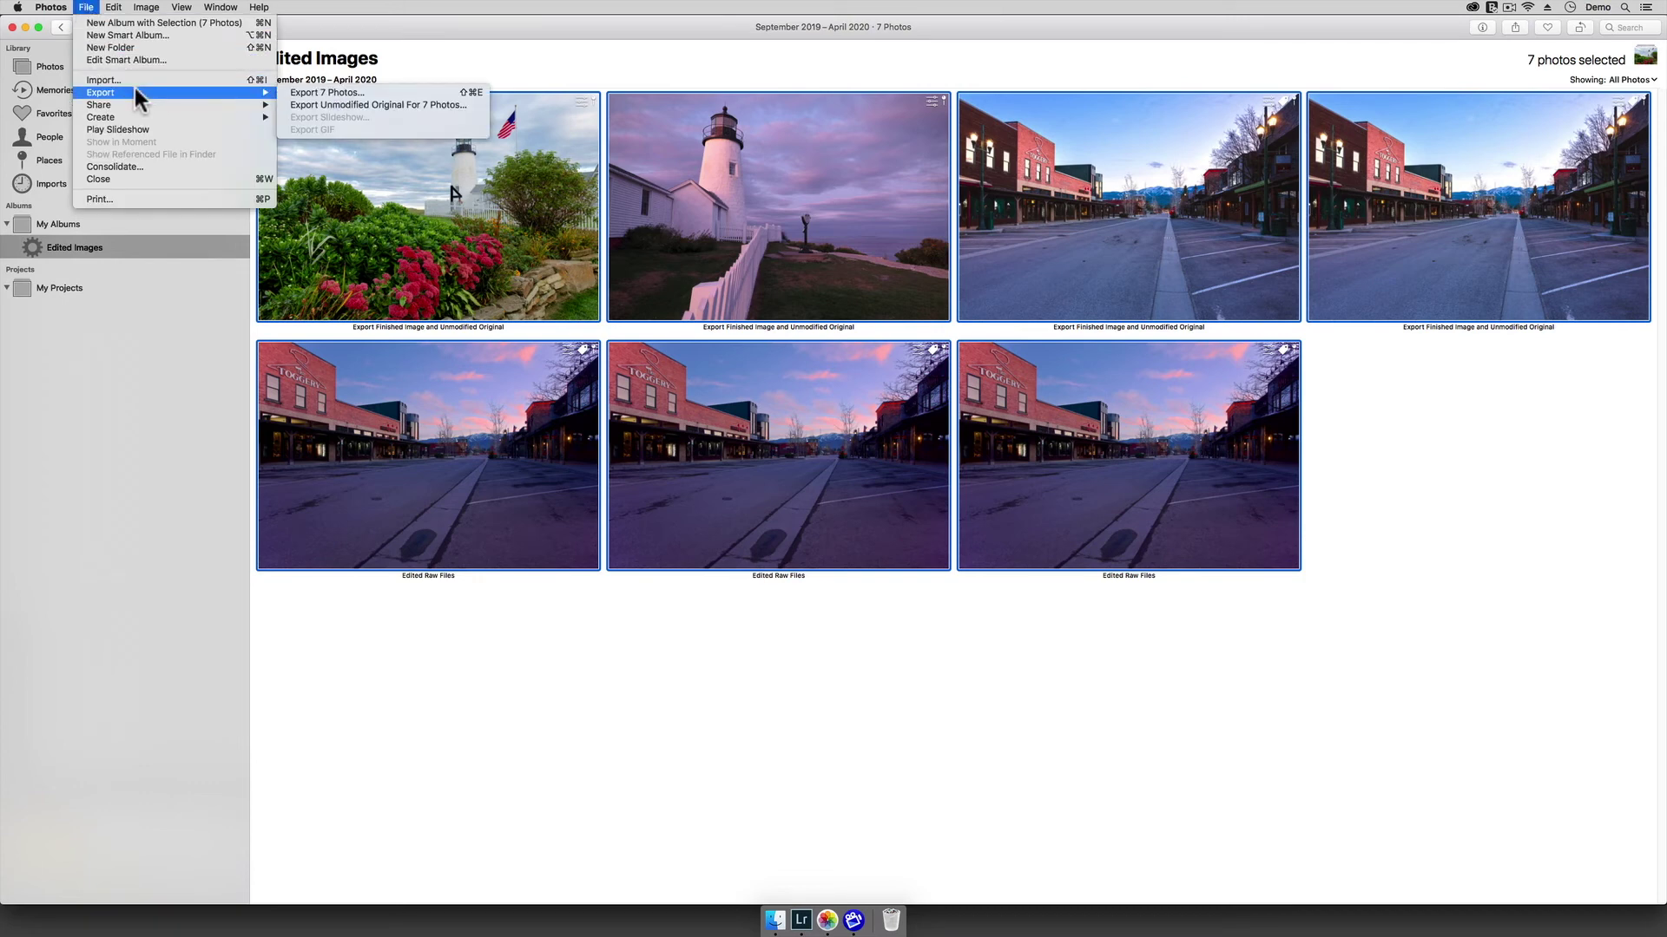
pyautogui.click(289, 89)
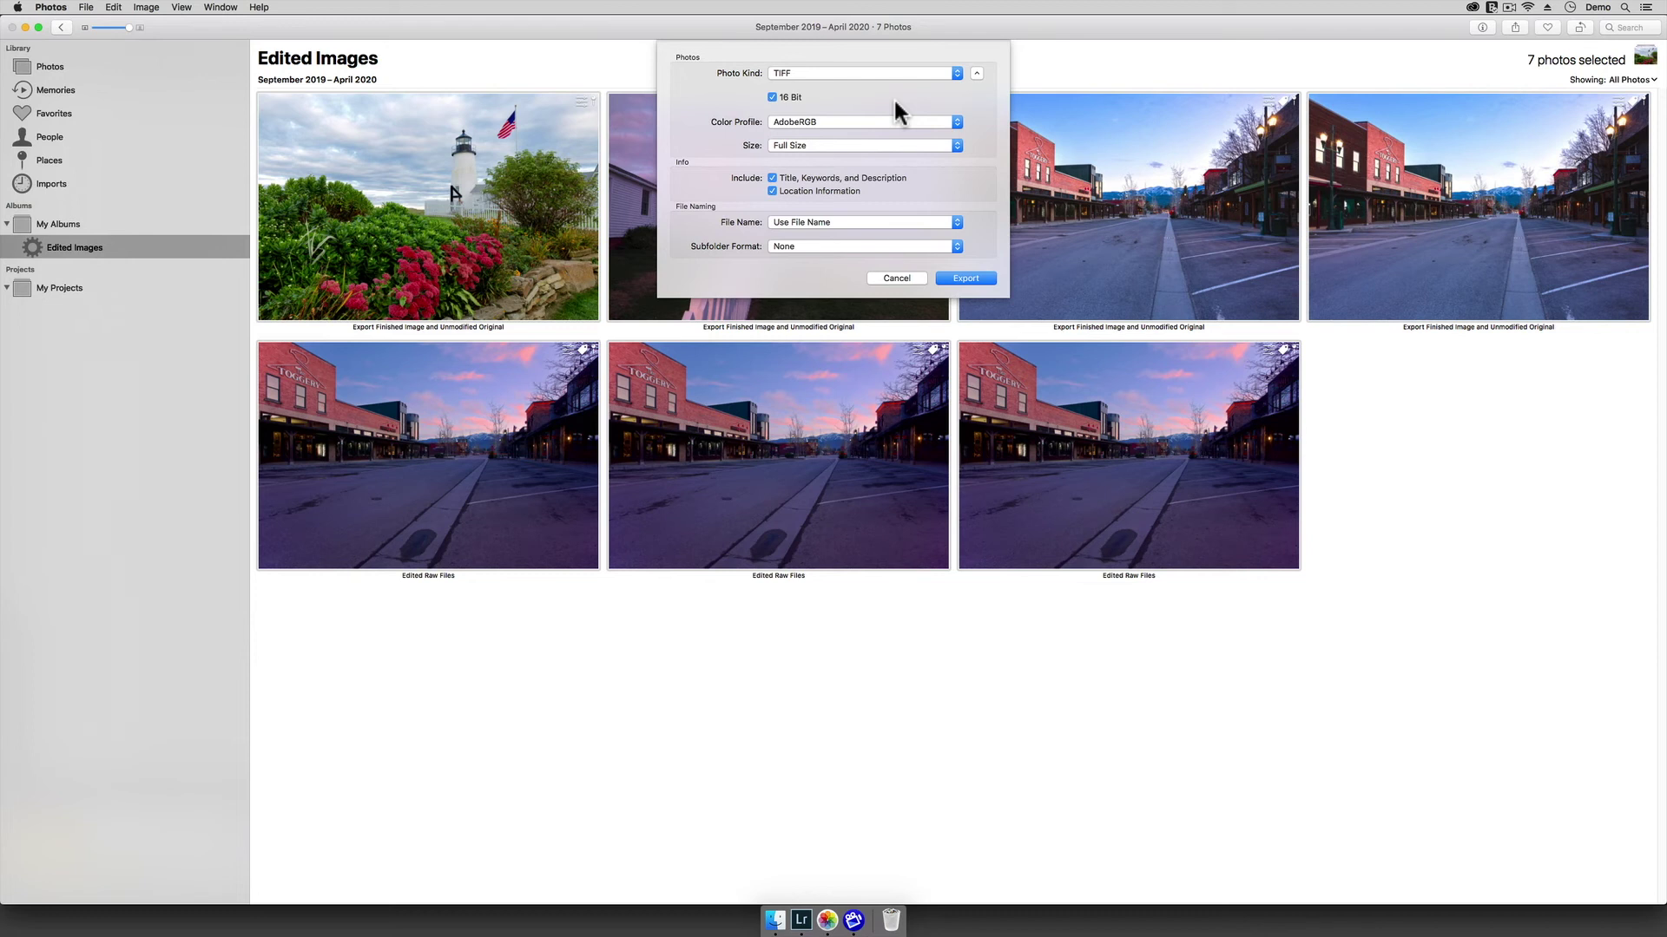
pyautogui.click(950, 275)
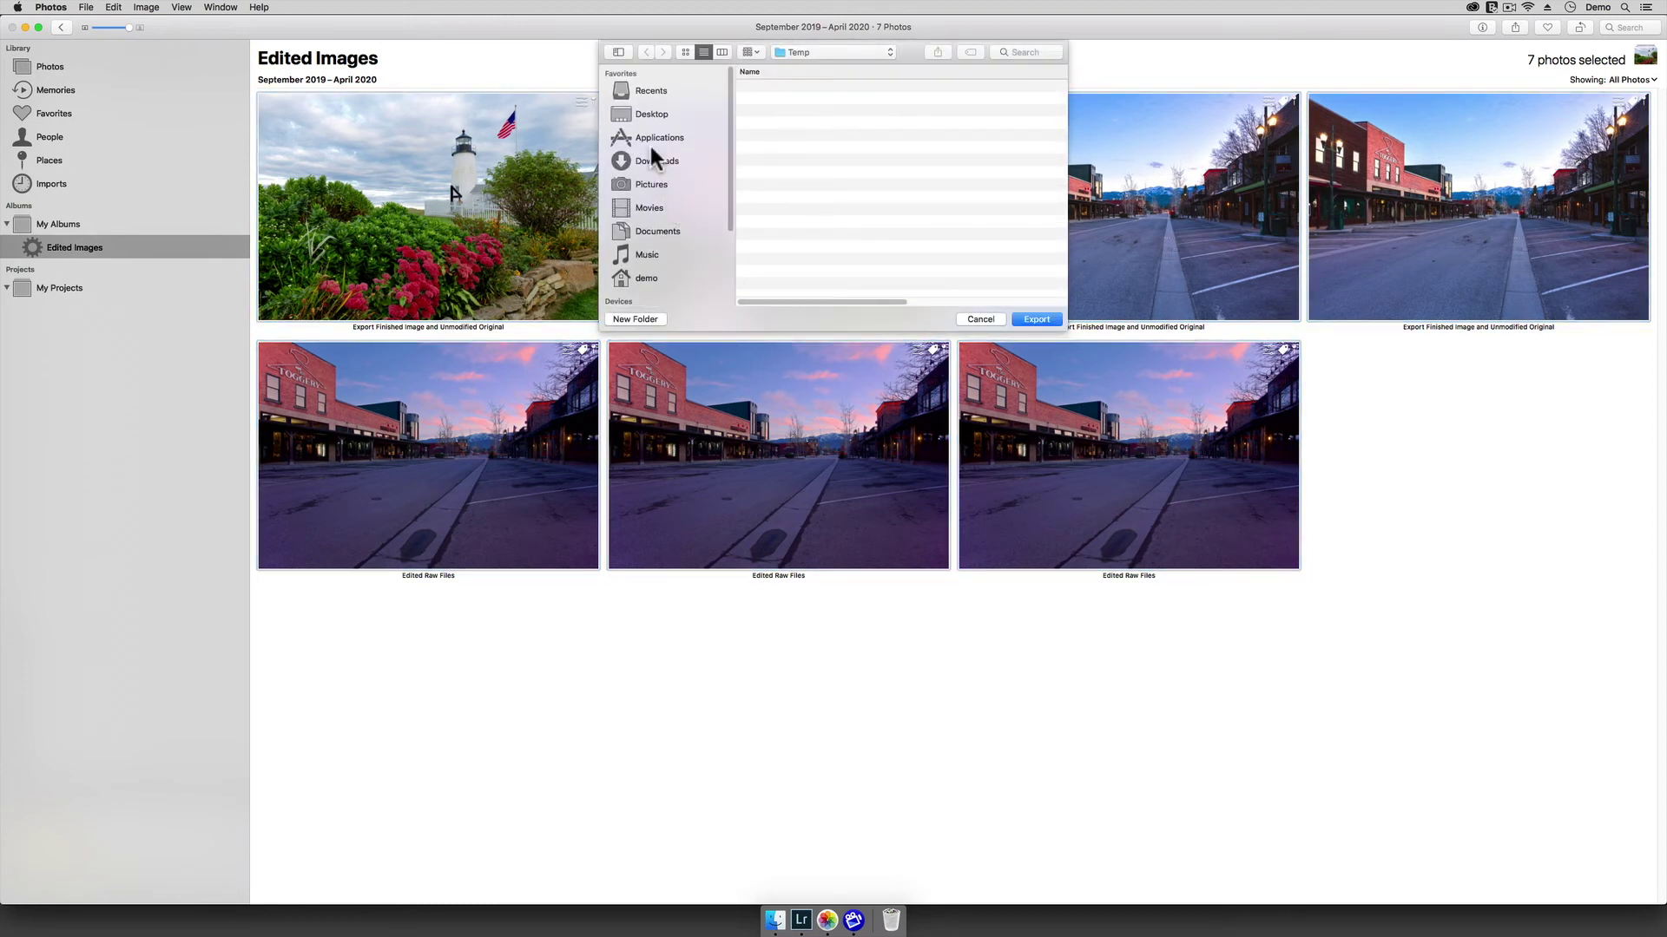
pyautogui.click(653, 116)
pyautogui.click(753, 86)
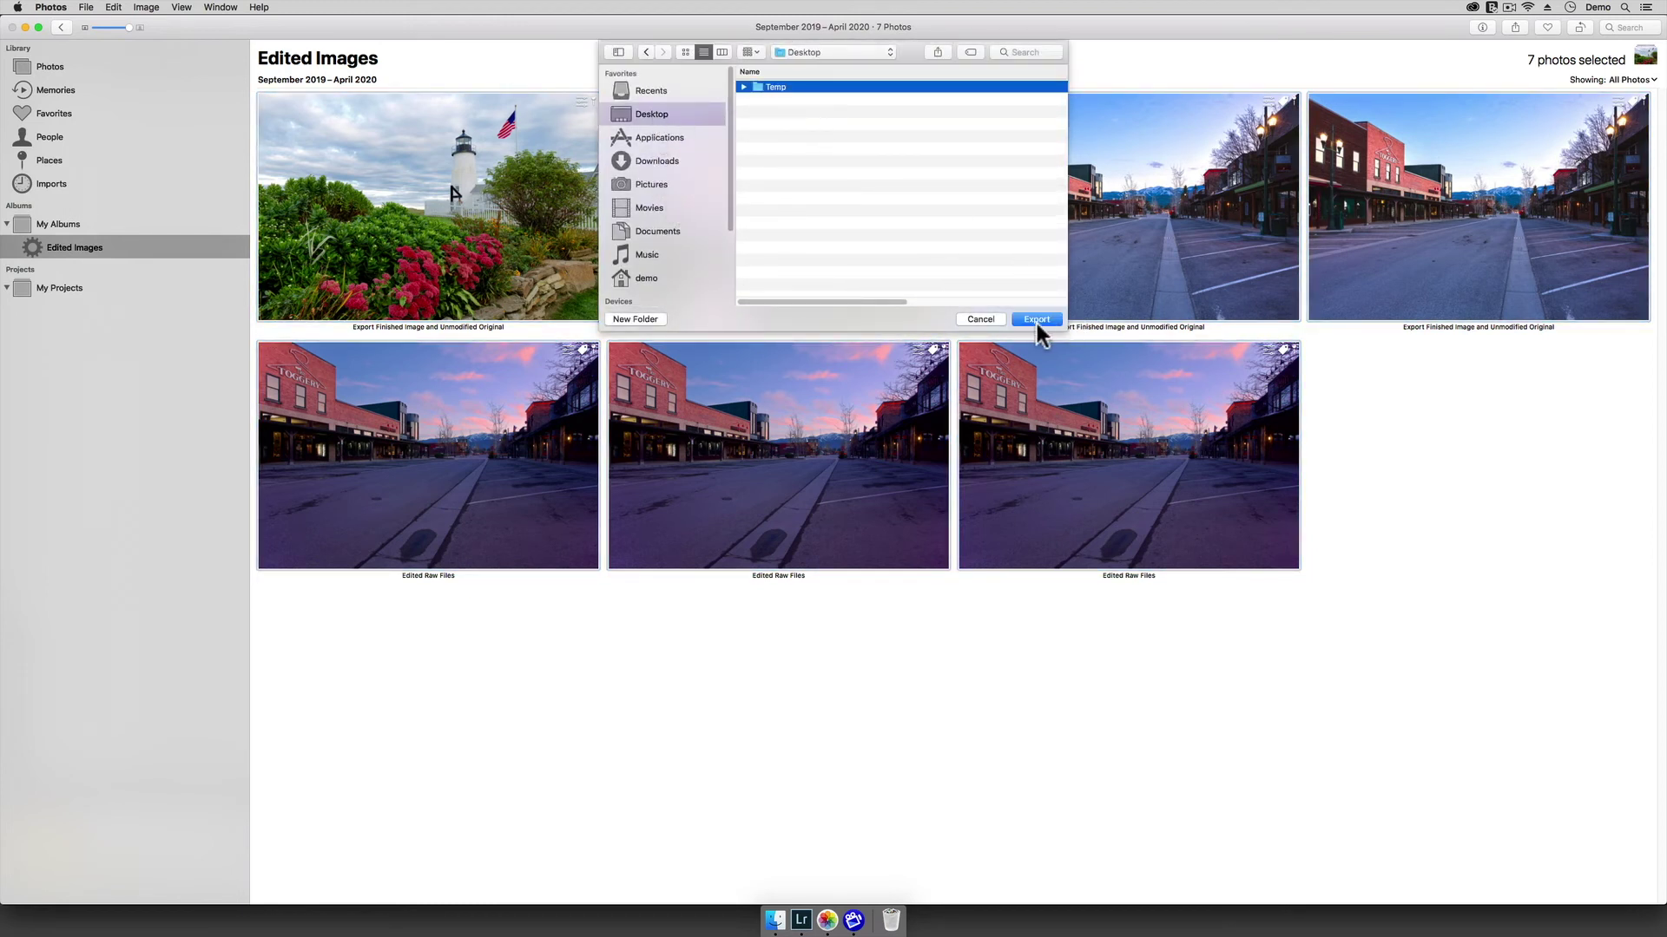
pyautogui.doubleClick(775, 85)
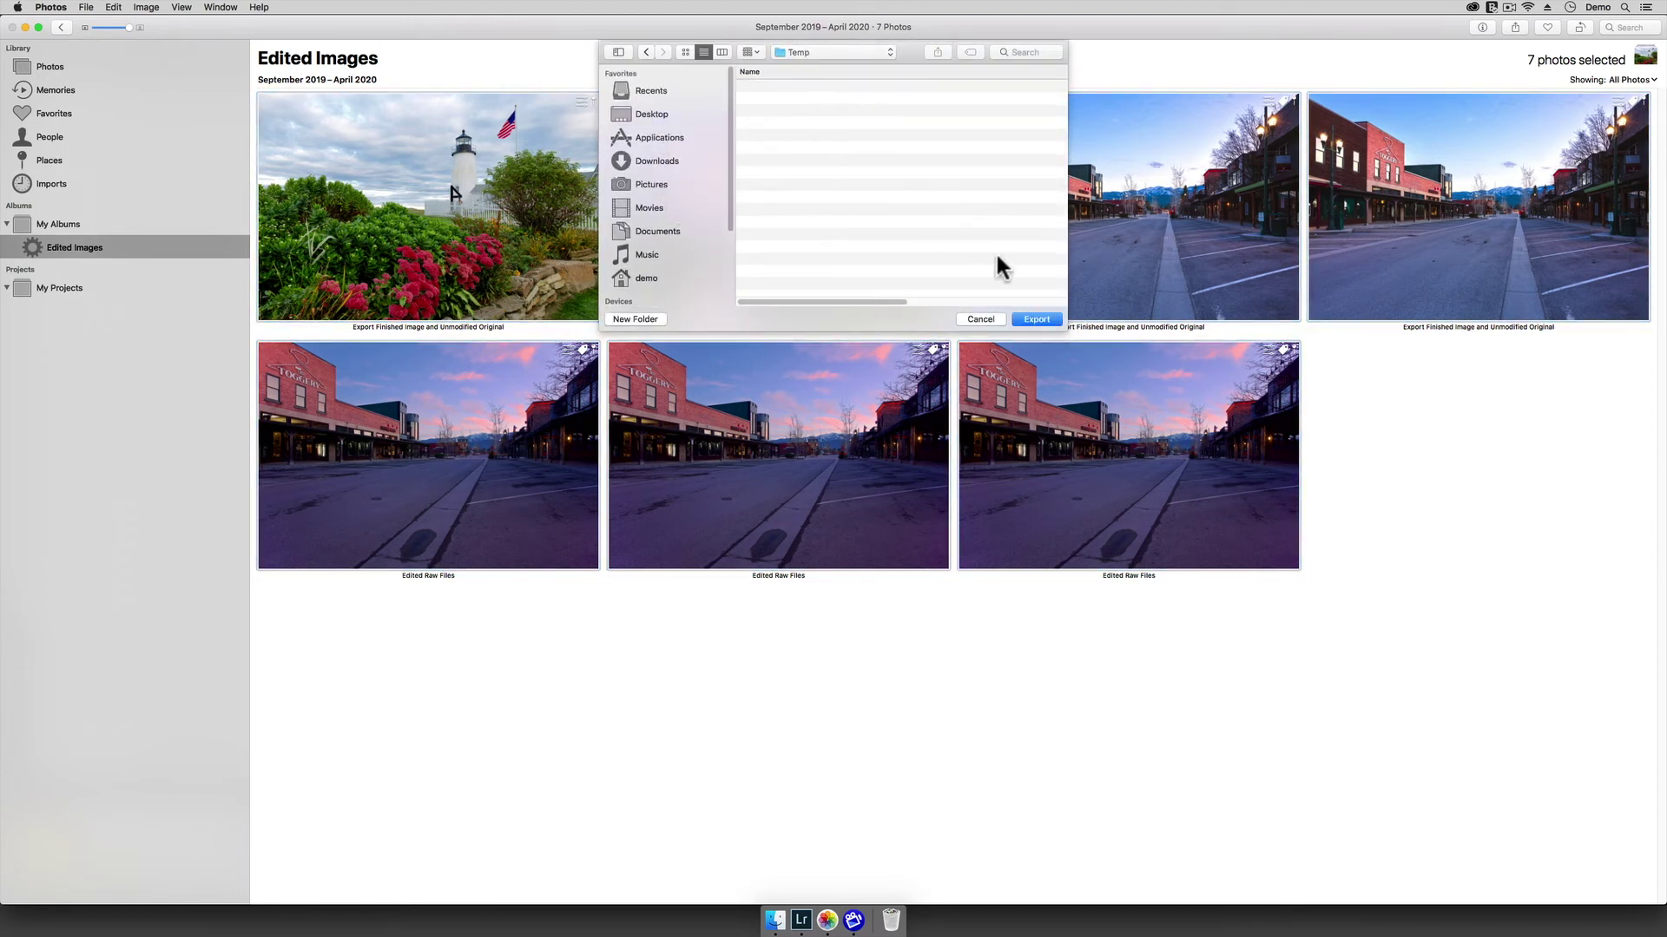
pyautogui.click(1036, 318)
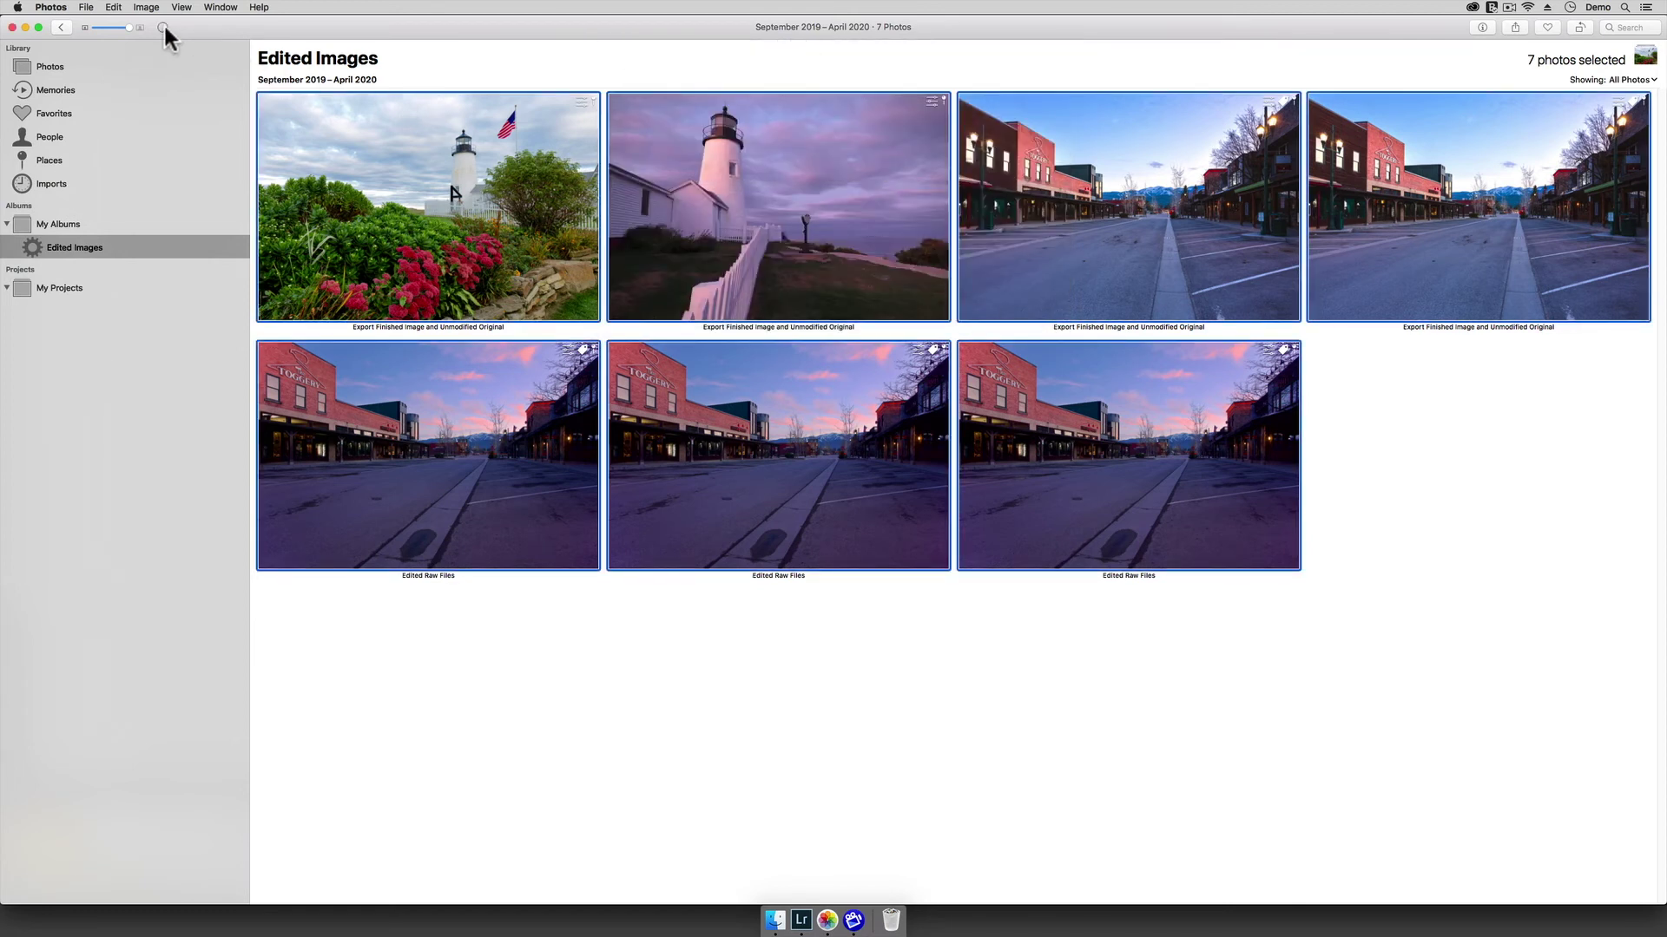
# Step: Back in Lightroom, start an import with Users > demo > Desktop > Temp as the source
pyautogui.press('super+Tab')
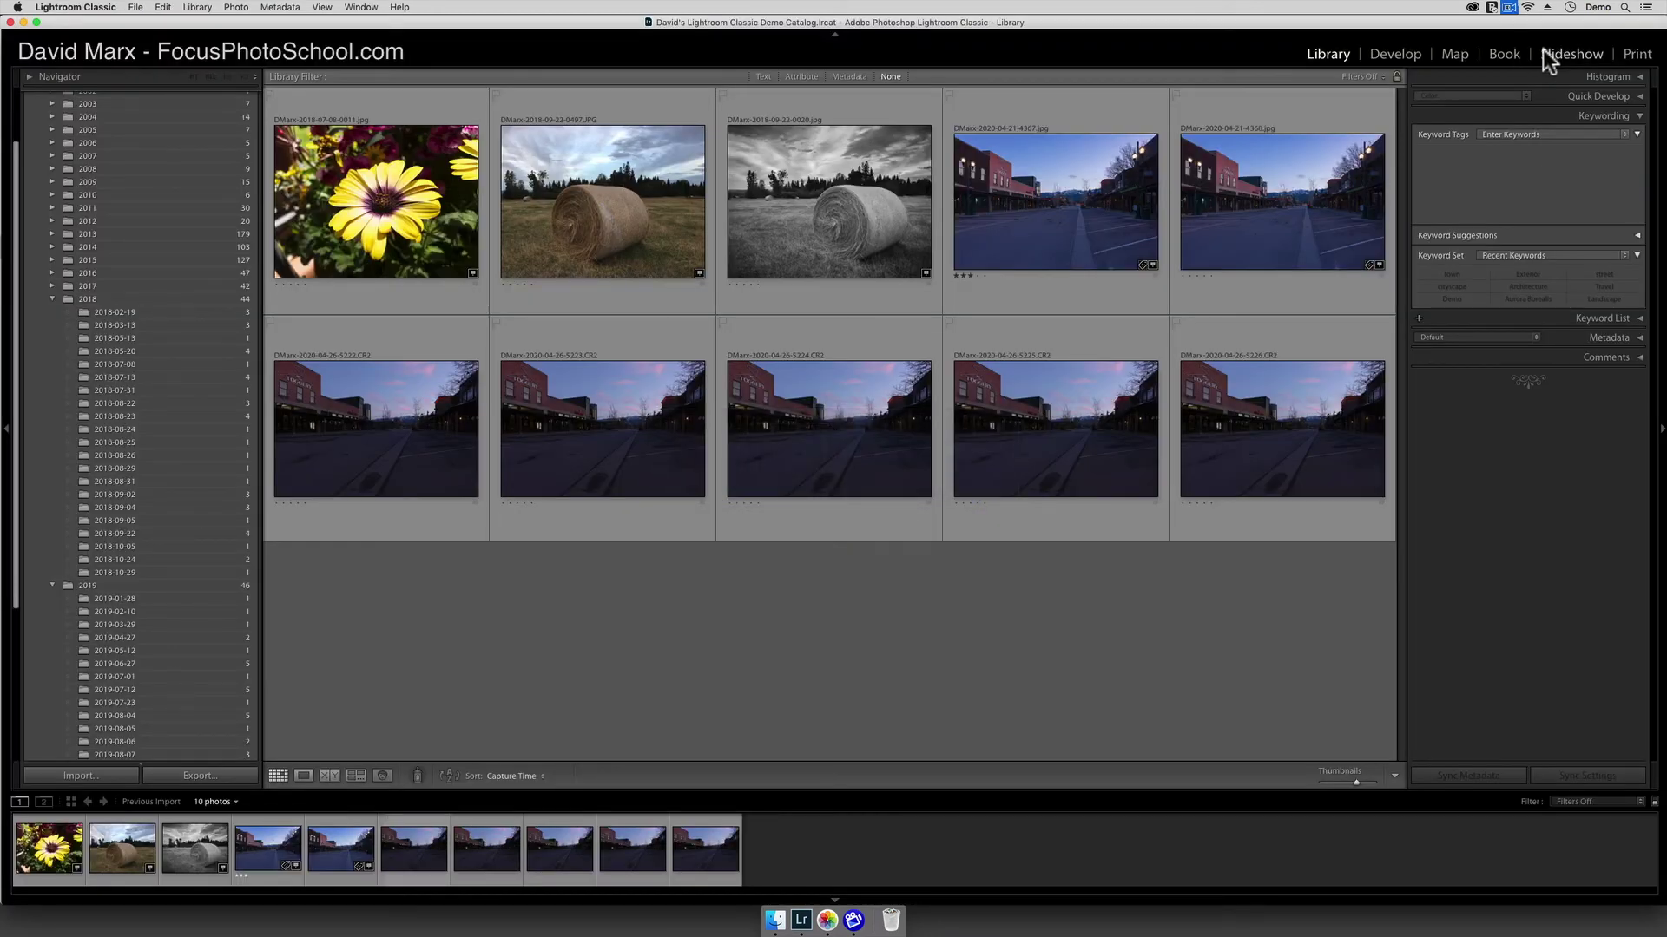
pyautogui.click(106, 774)
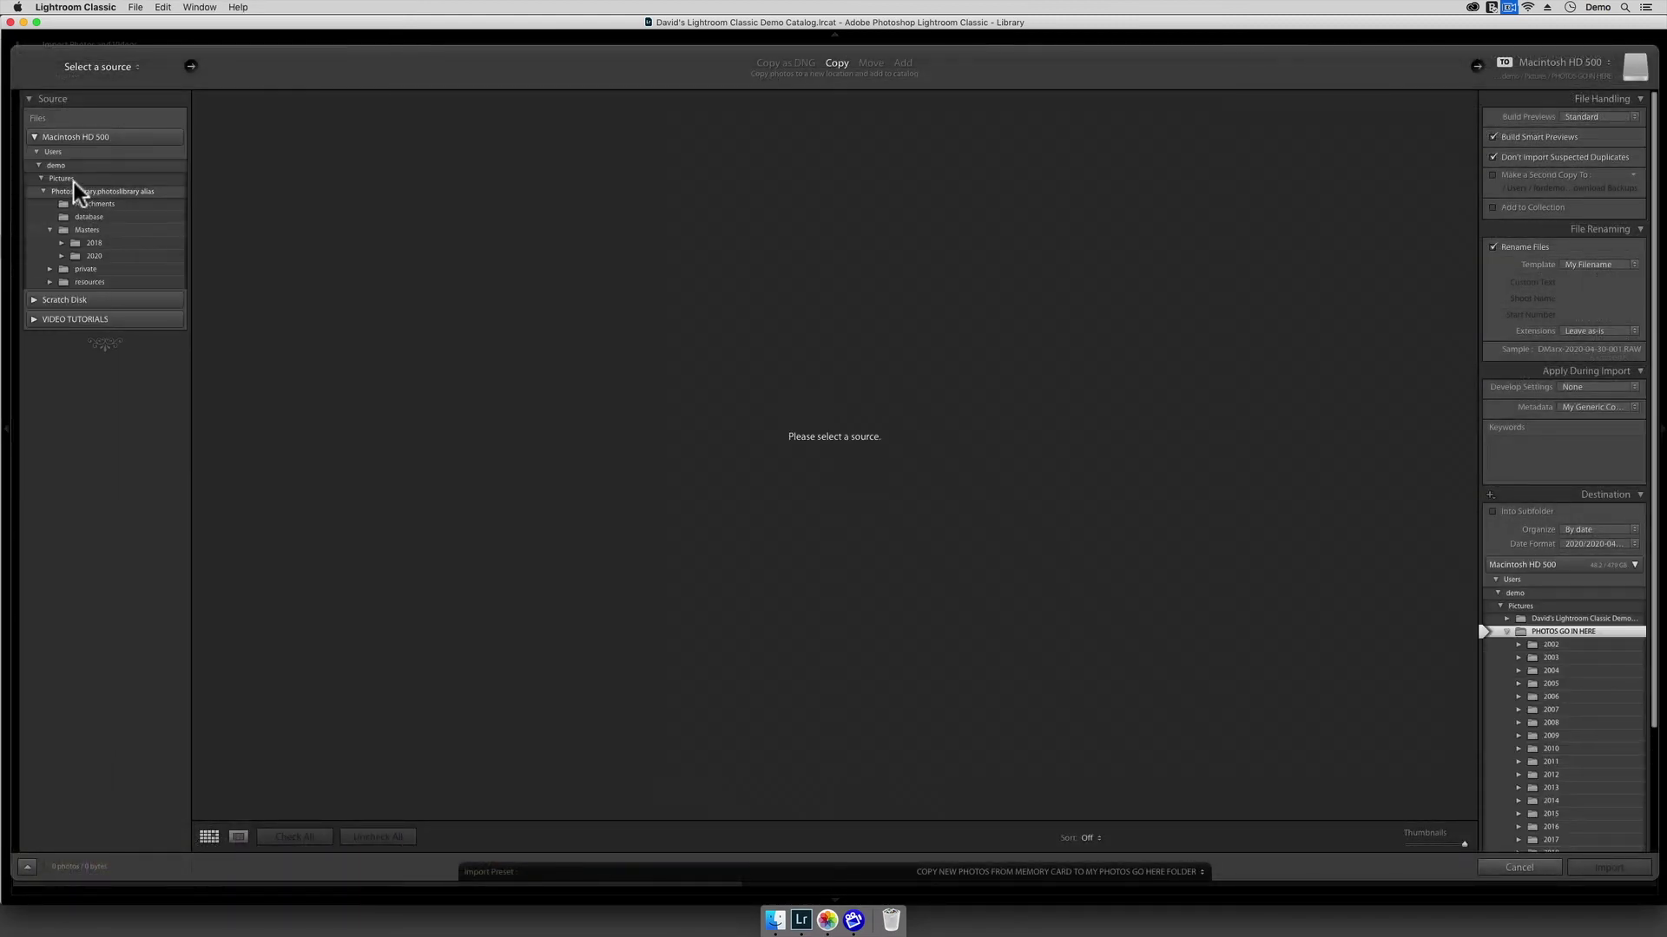
pyautogui.click(81, 150)
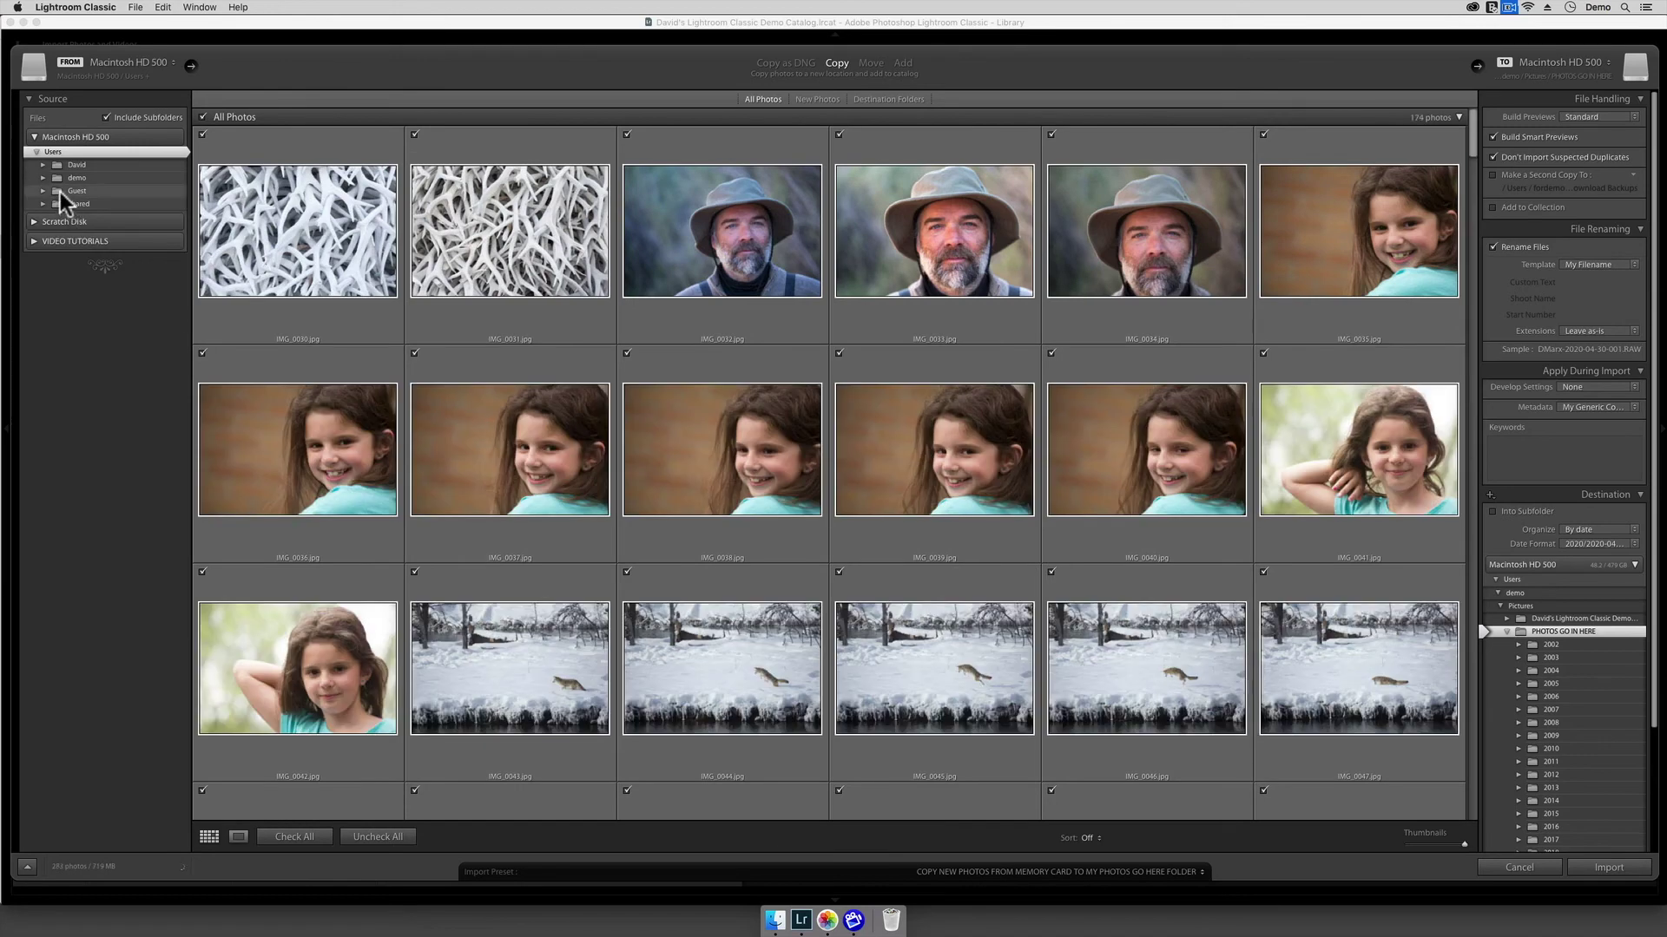
pyautogui.click(43, 177)
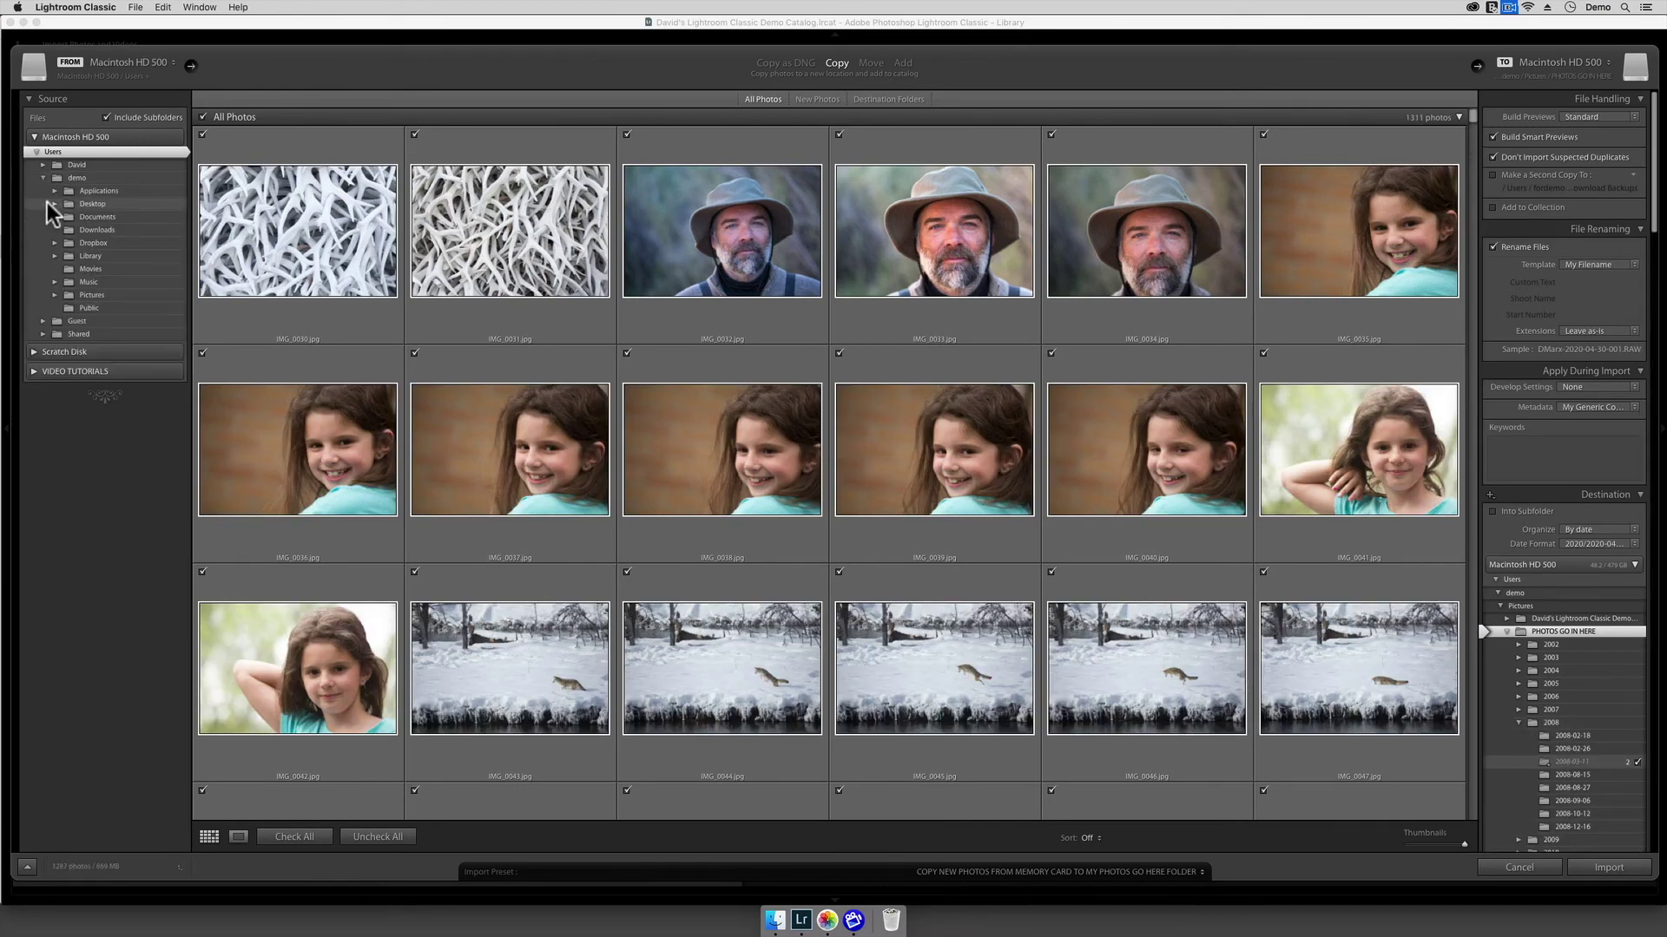
pyautogui.click(54, 204)
pyautogui.click(57, 217)
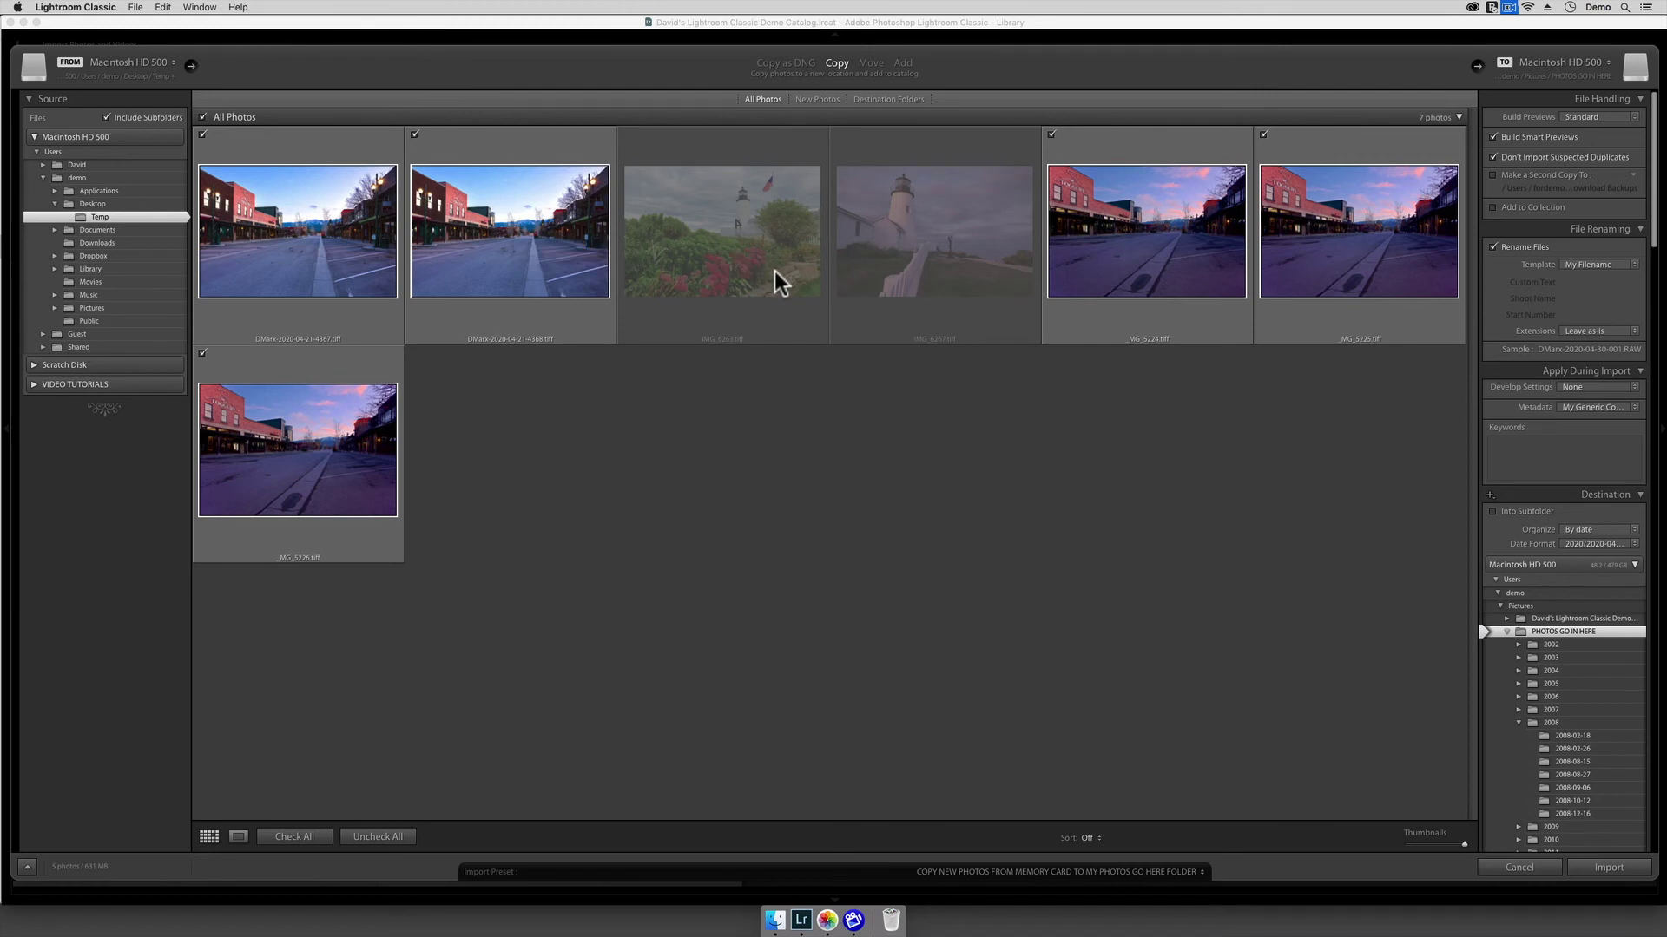
# Step: Switch the import from Copy to Move and import the TIFFs
pyautogui.click(1091, 872)
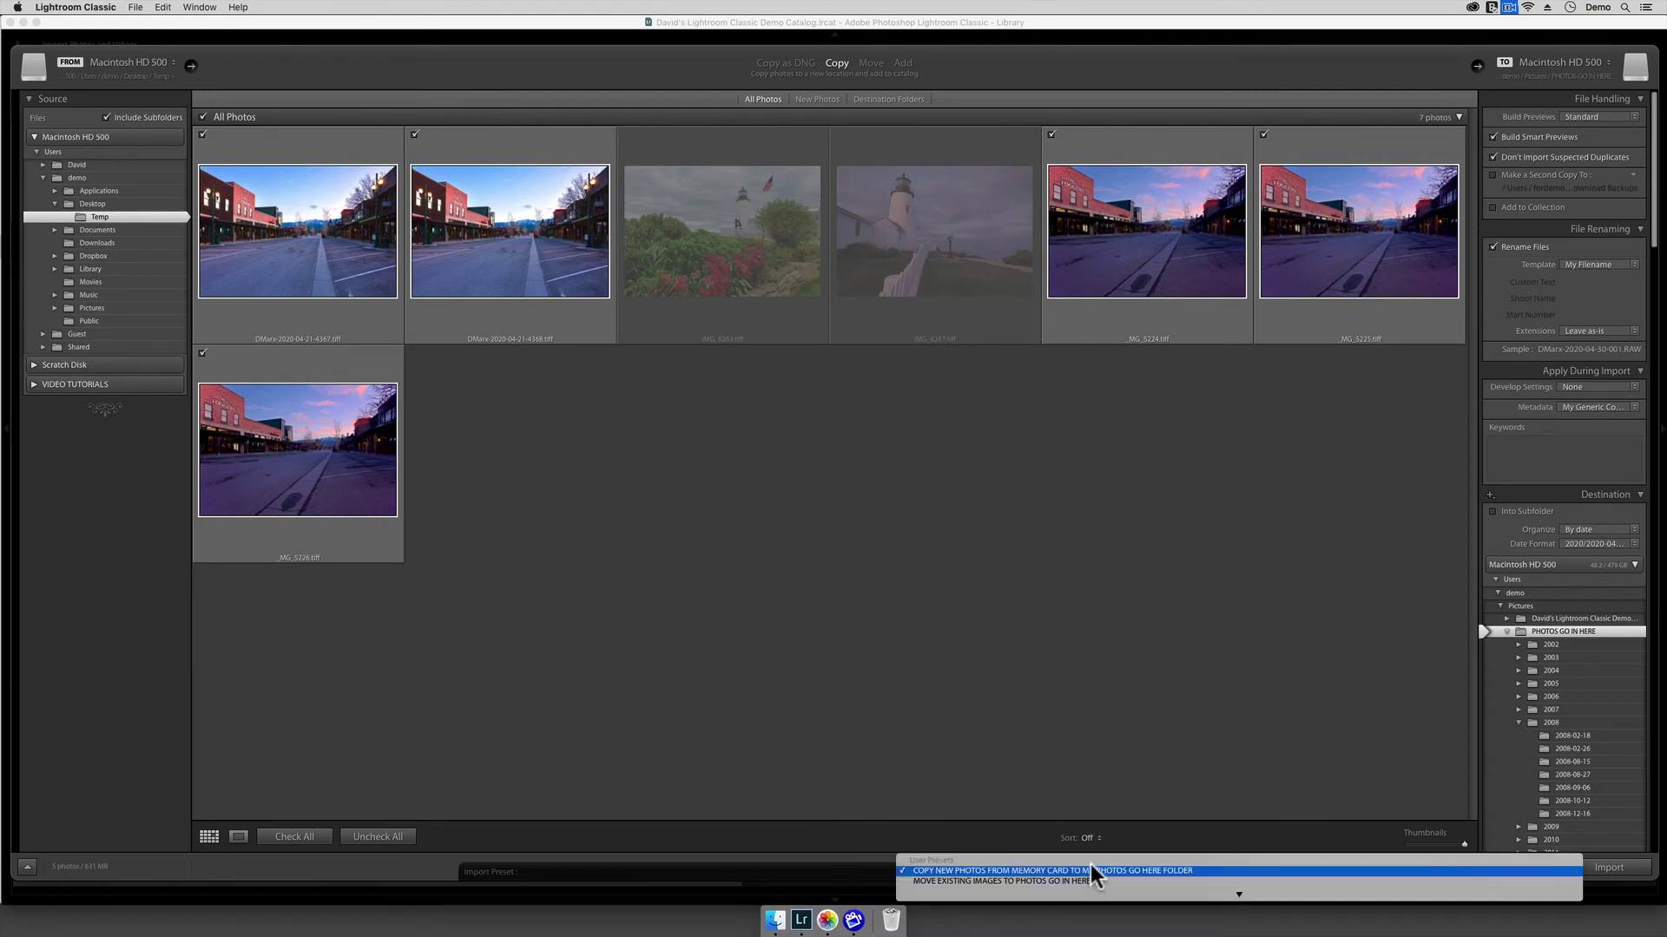
pyautogui.press('Escape')
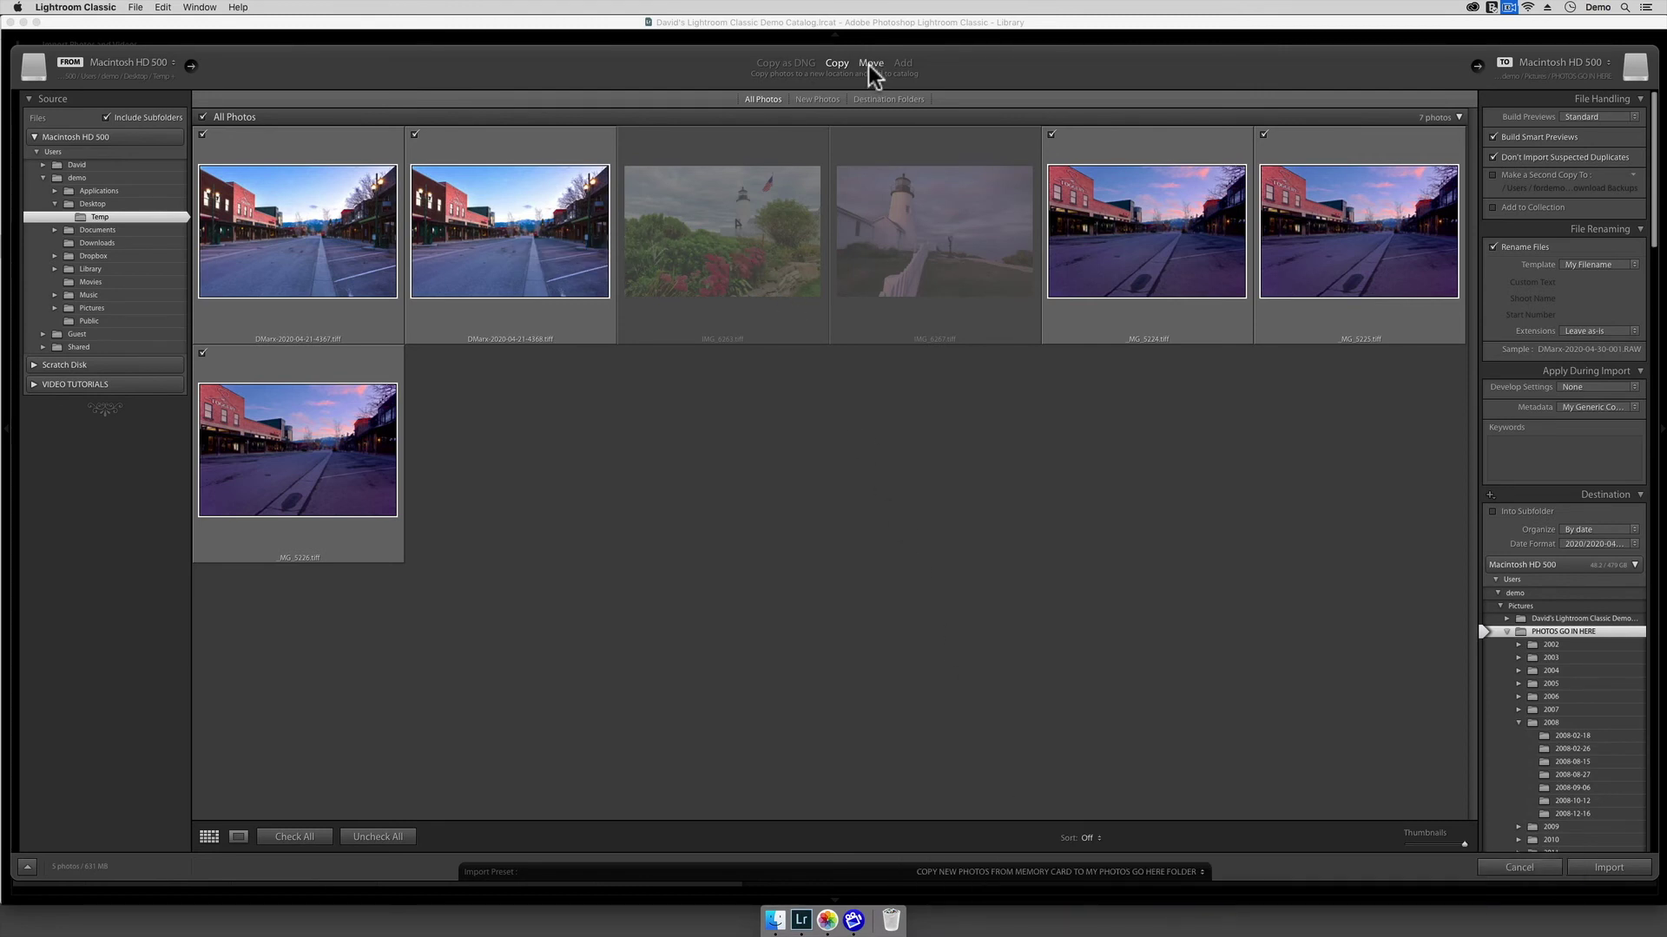
pyautogui.click(869, 65)
pyautogui.click(1610, 868)
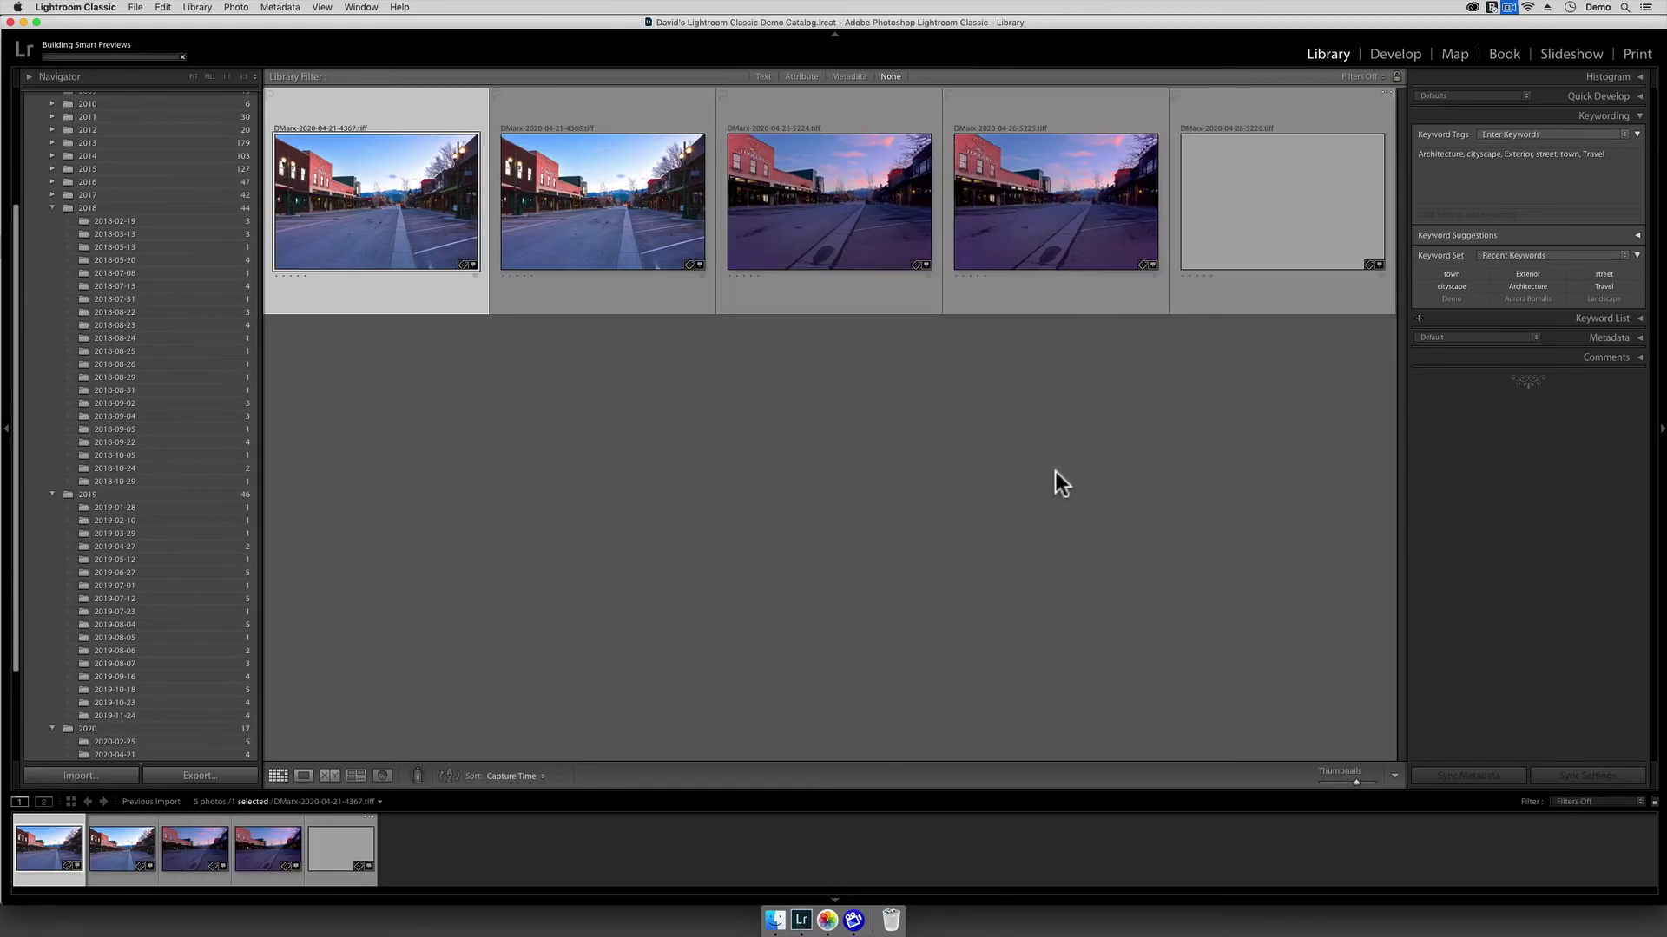
# Step: From an imported TIFF, go to its 2020-04-26 folder in the Library
pyautogui.click(1292, 203)
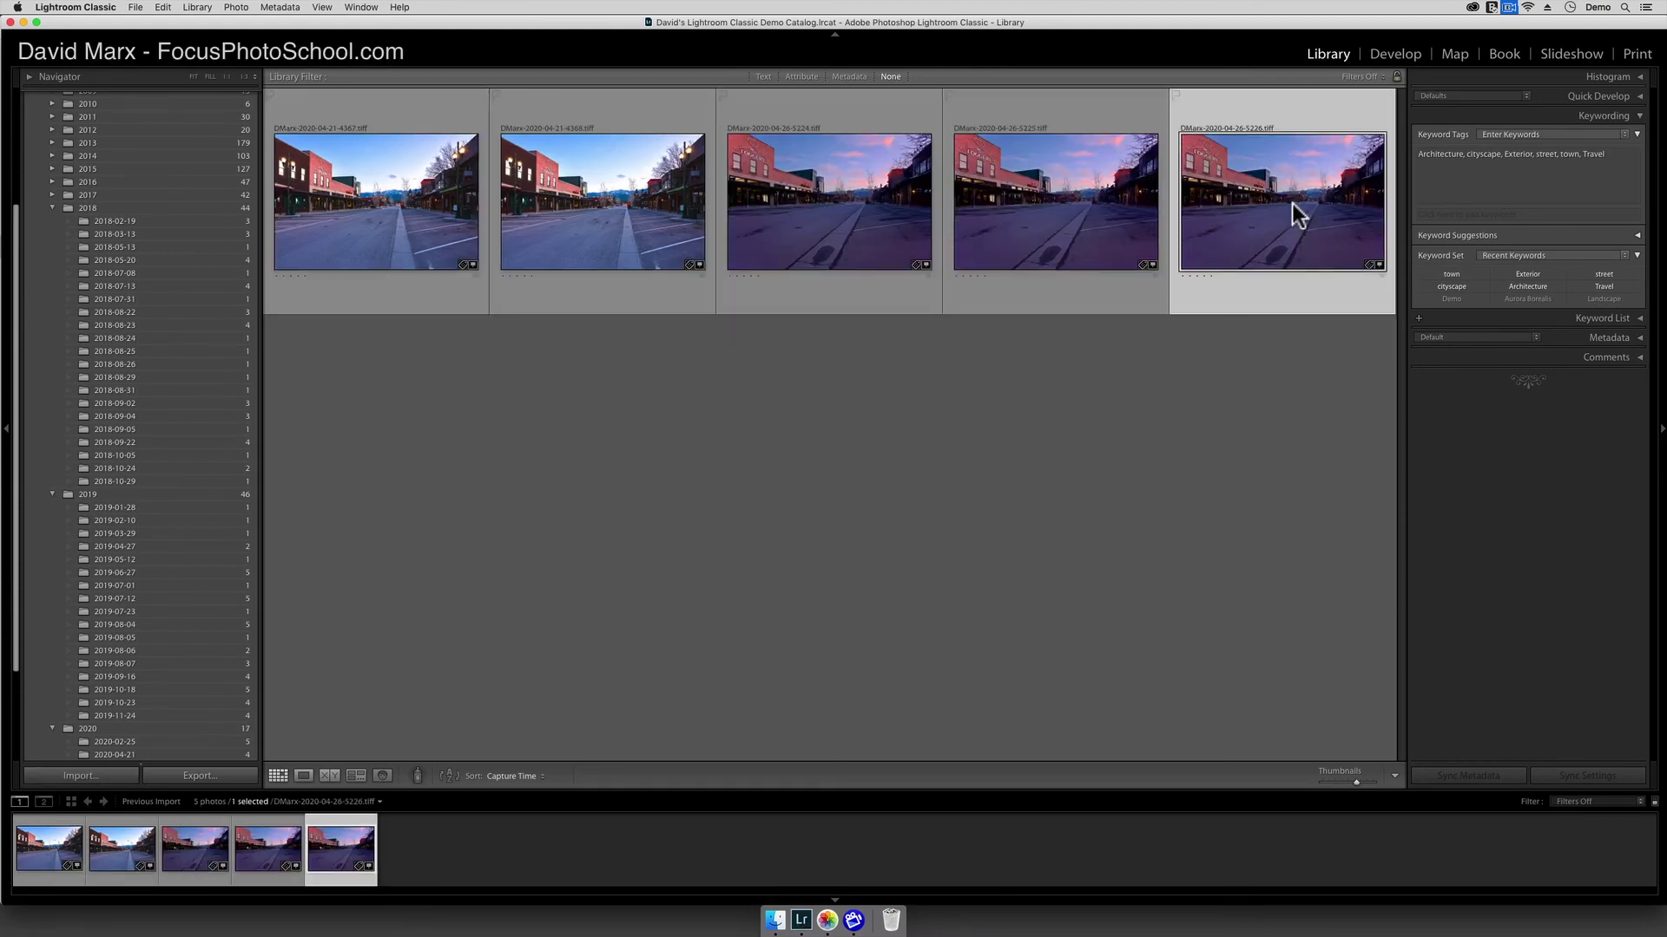
pyautogui.rightClick(1123, 188)
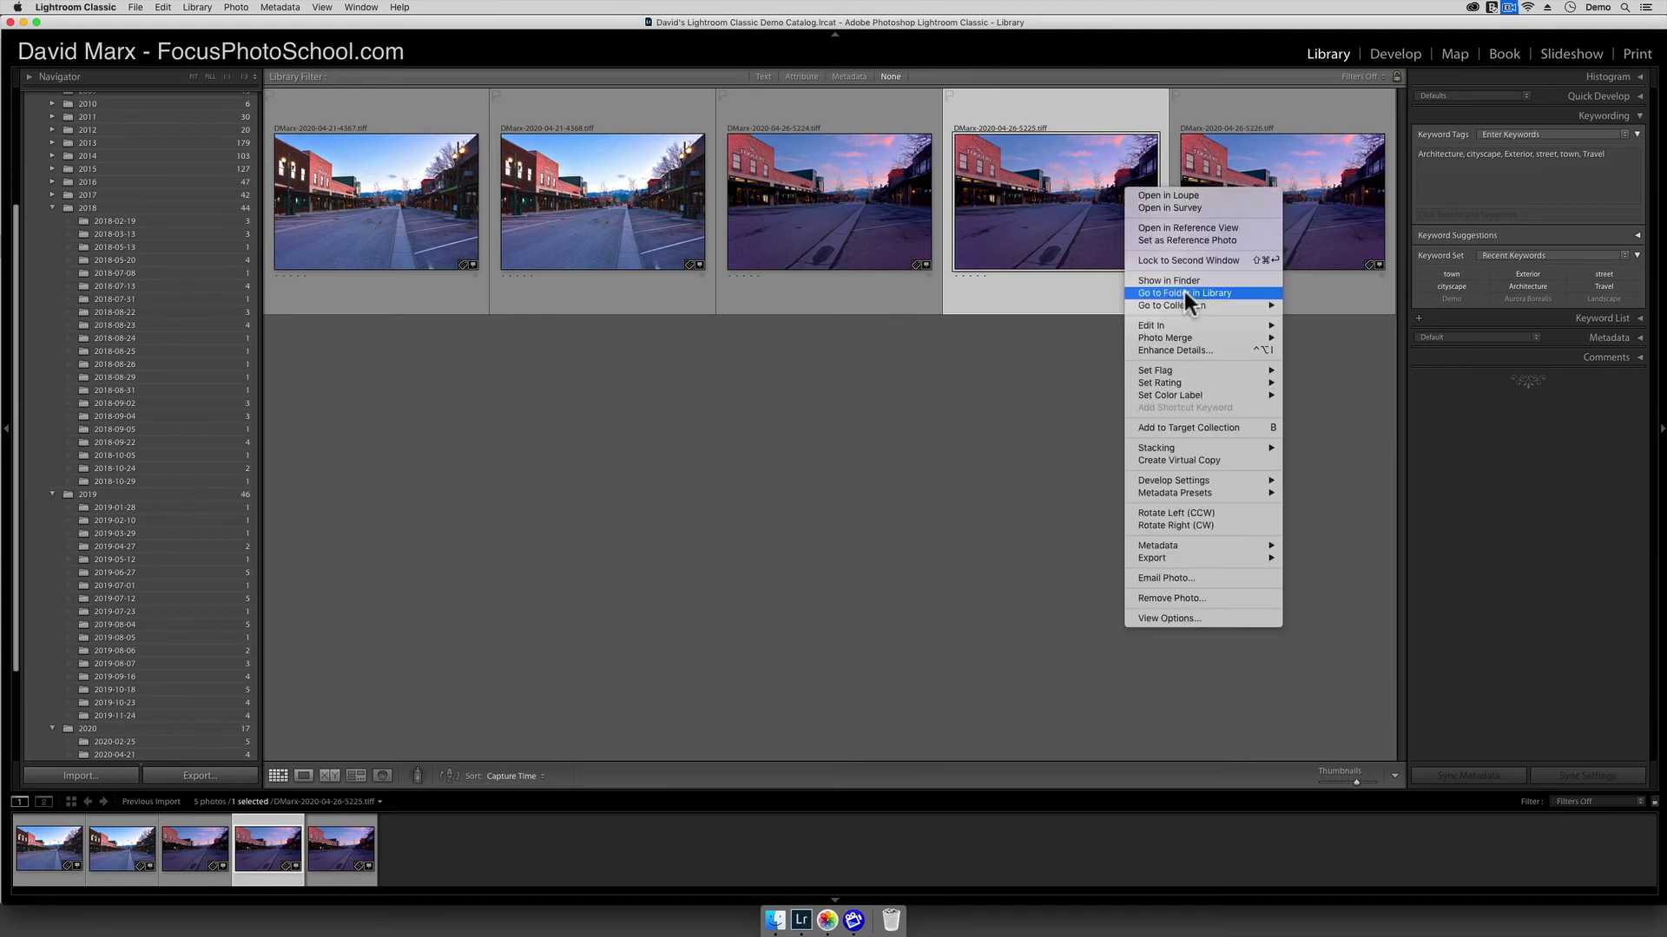
pyautogui.click(1184, 292)
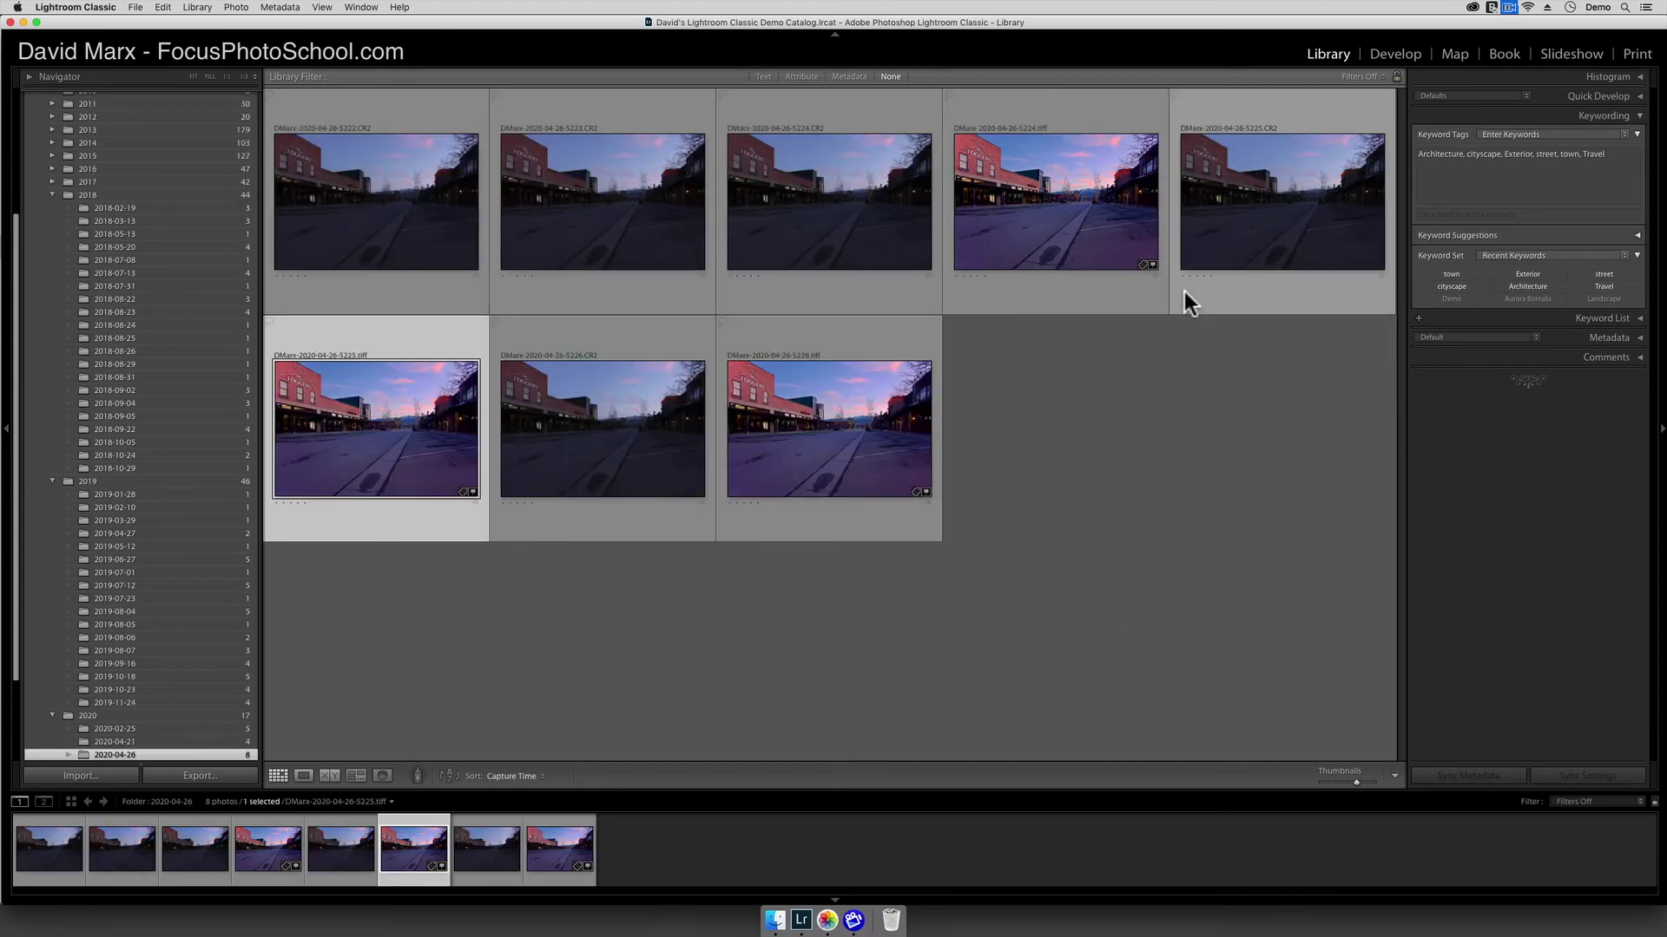
# Step: Compare DMarx-2020-04-26-5225.CR2 full size with its edited 5225 TIFF, then return to Grid view
pyautogui.doubleClick(1238, 217)
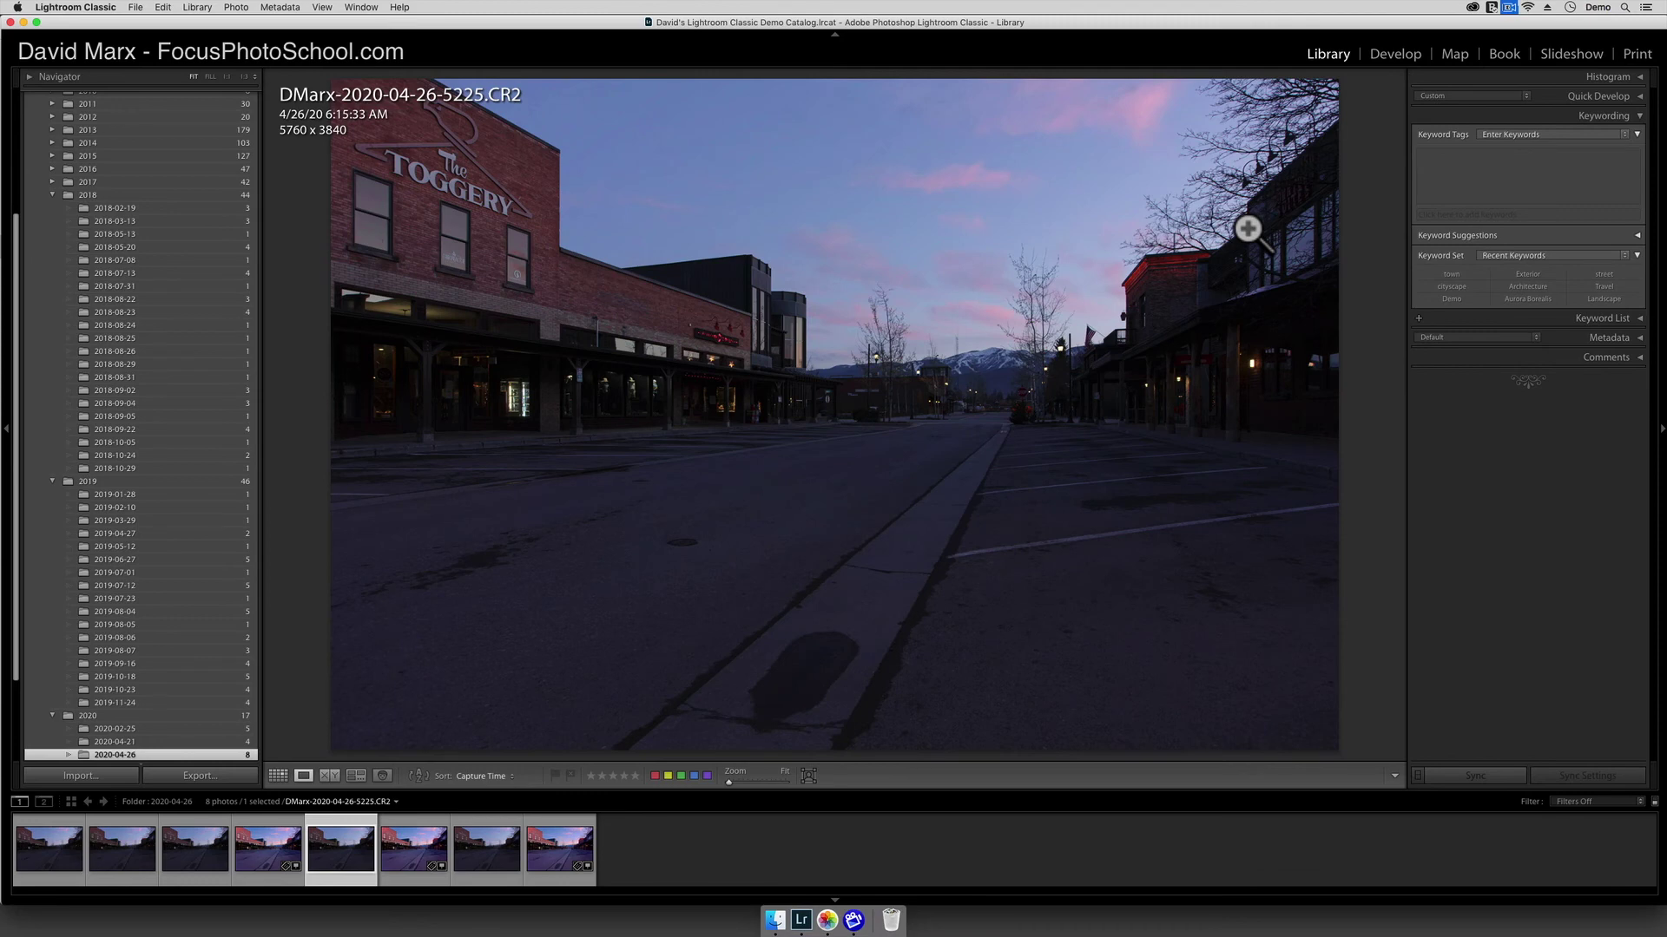
pyautogui.press('Right')
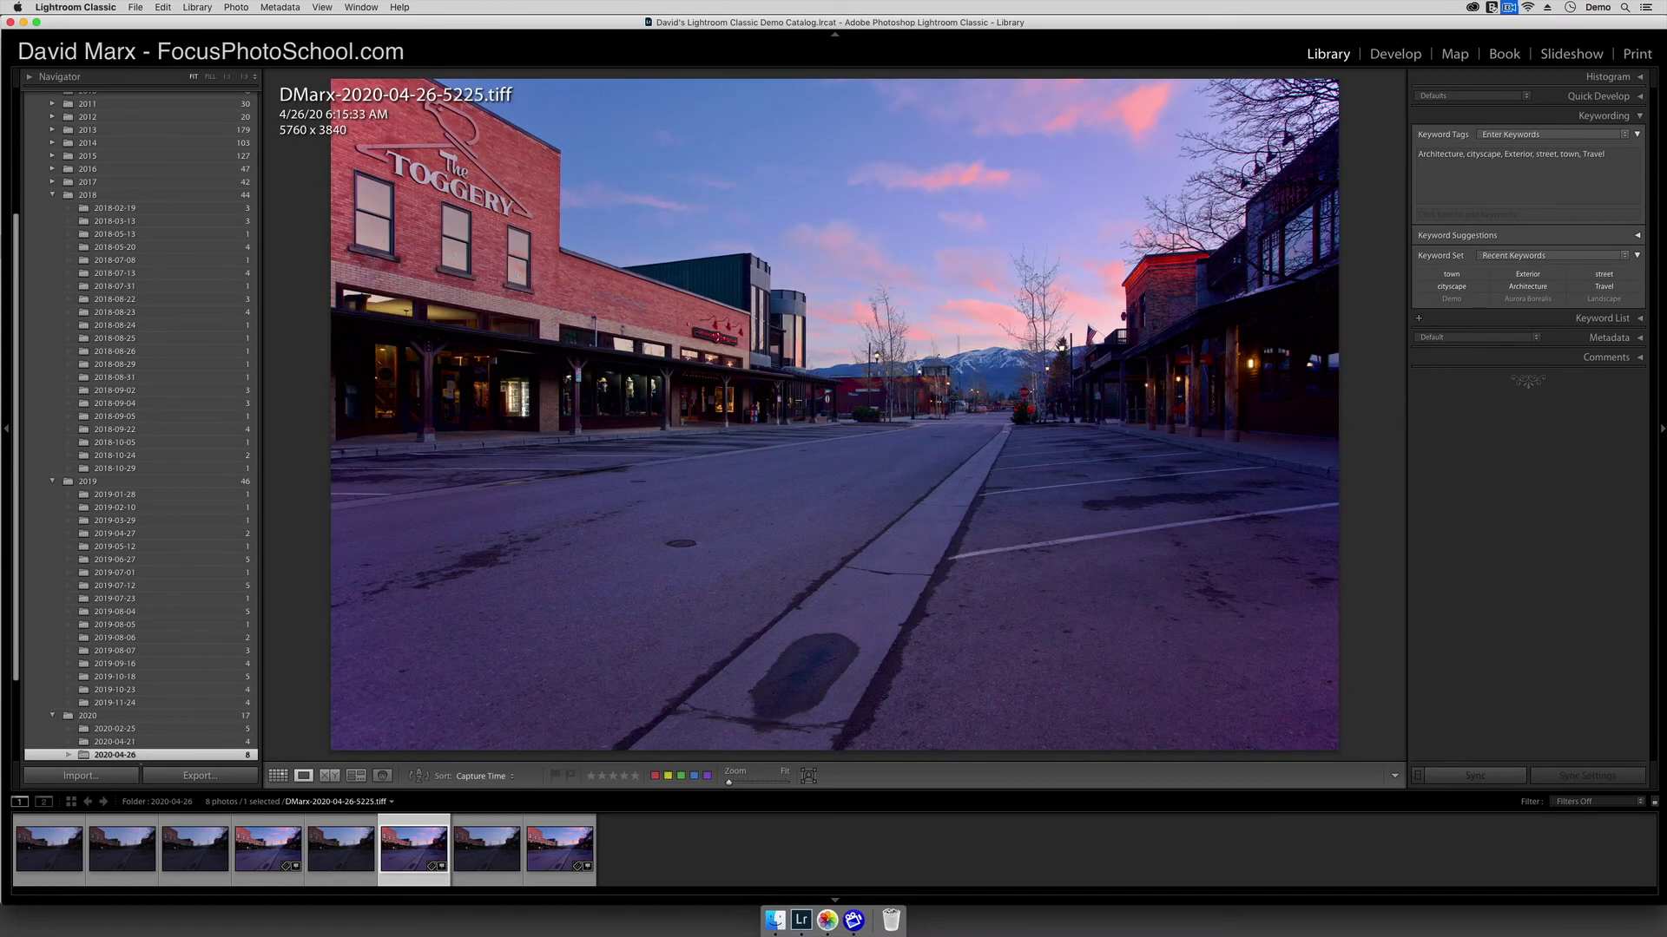
pyautogui.press('Left')
pyautogui.press('Right')
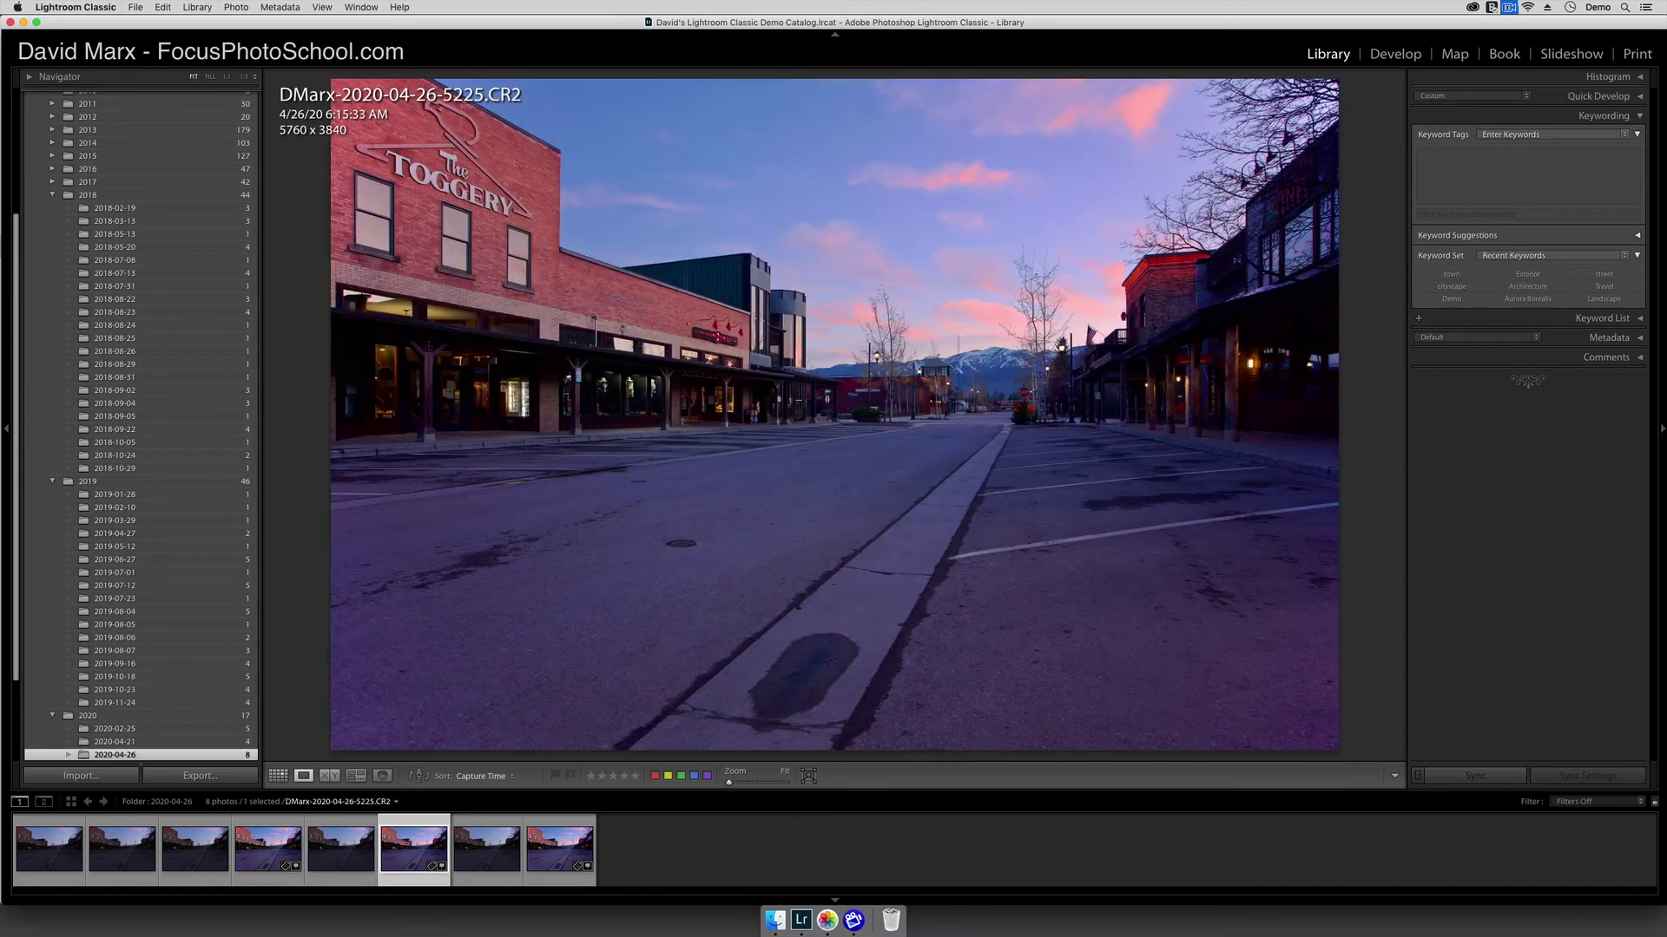
pyautogui.press('g')
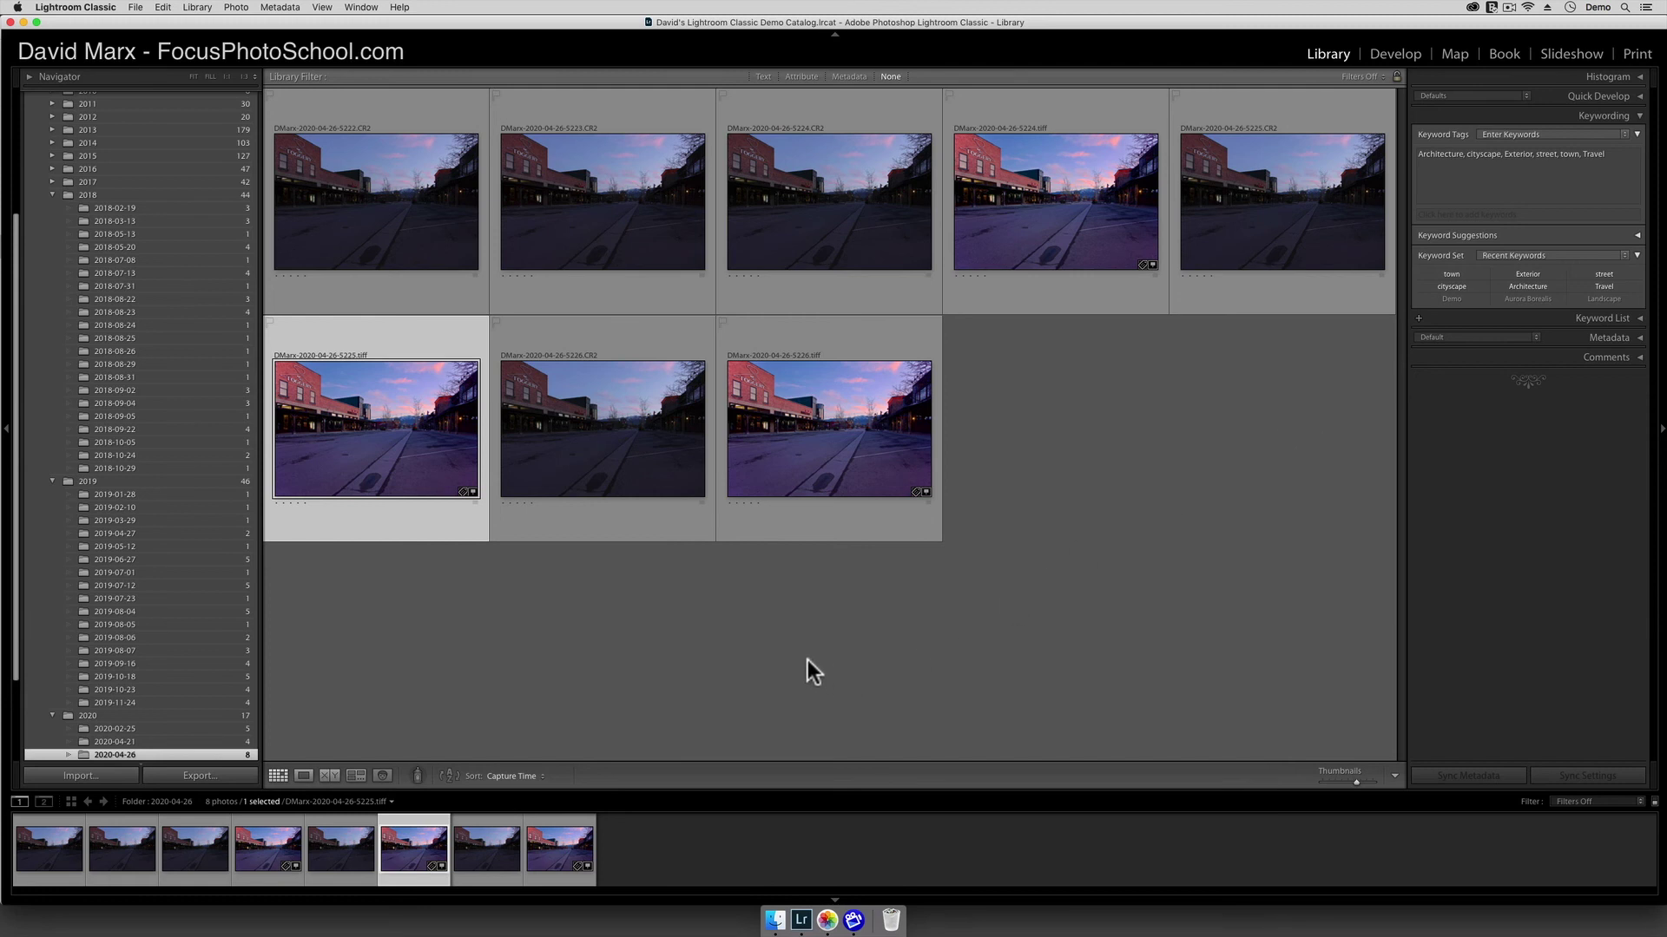
# Step: Check the current keywords on the 5225 RAW against the edited 5225 TIFF
pyautogui.click(564, 493)
pyautogui.click(442, 475)
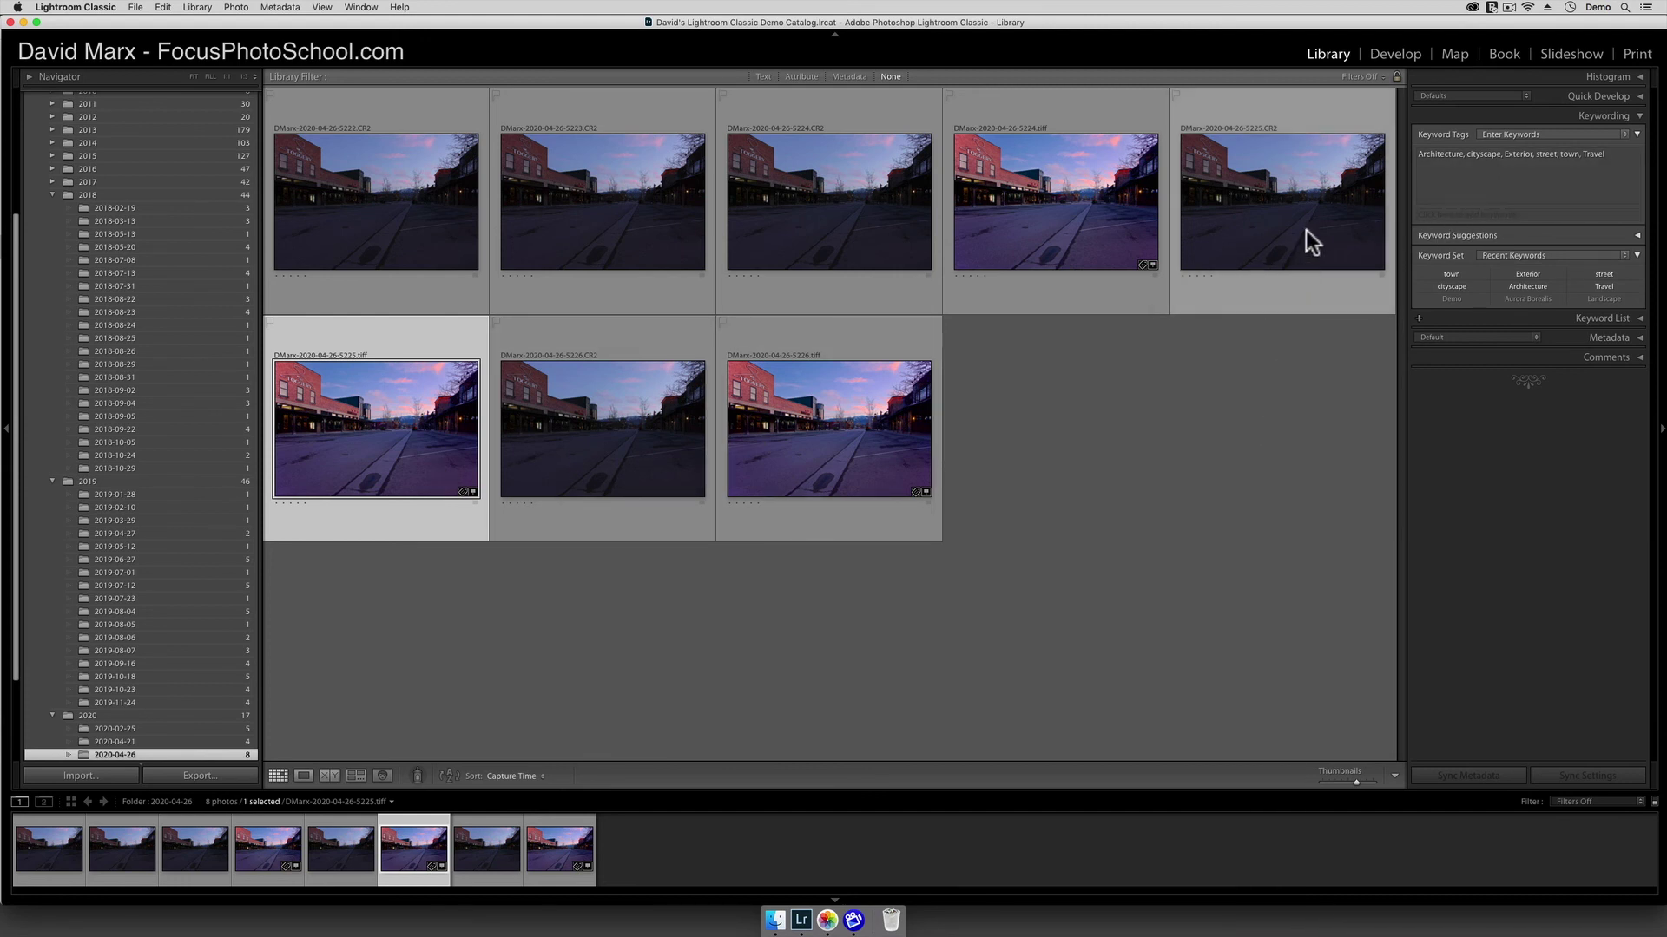
pyautogui.click(1305, 206)
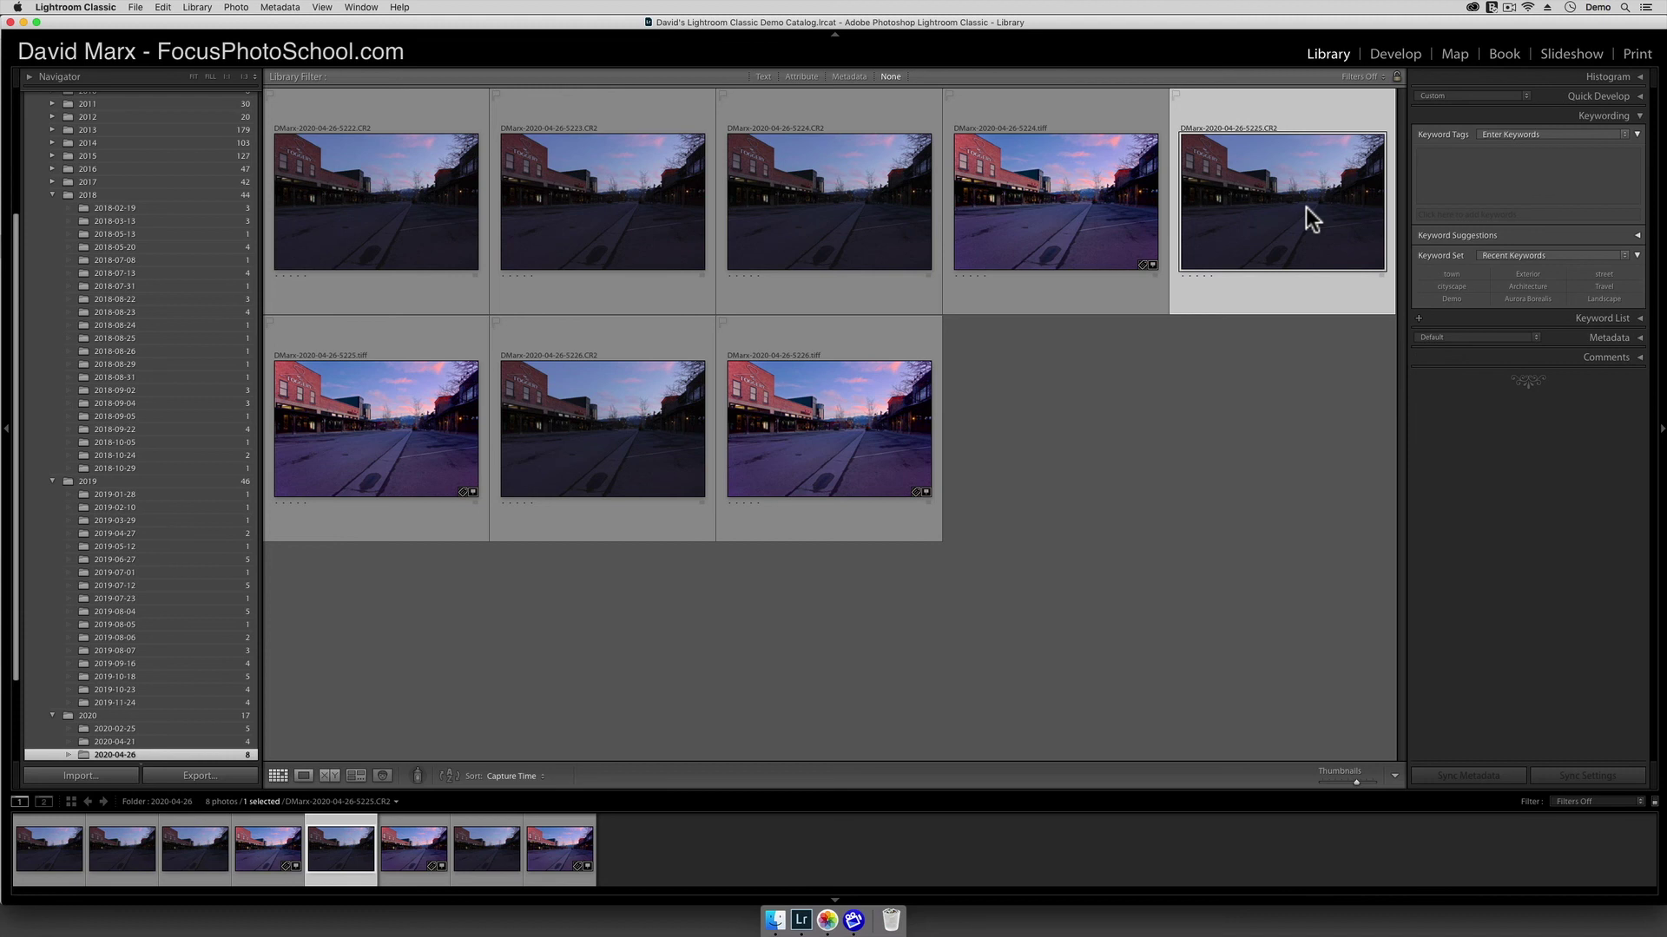
# Step: Sync the 5225 TIFF's keywords and GPS location onto 5225.CR2 via Sync Metadata
pyautogui.click(1235, 467)
pyautogui.click(361, 422)
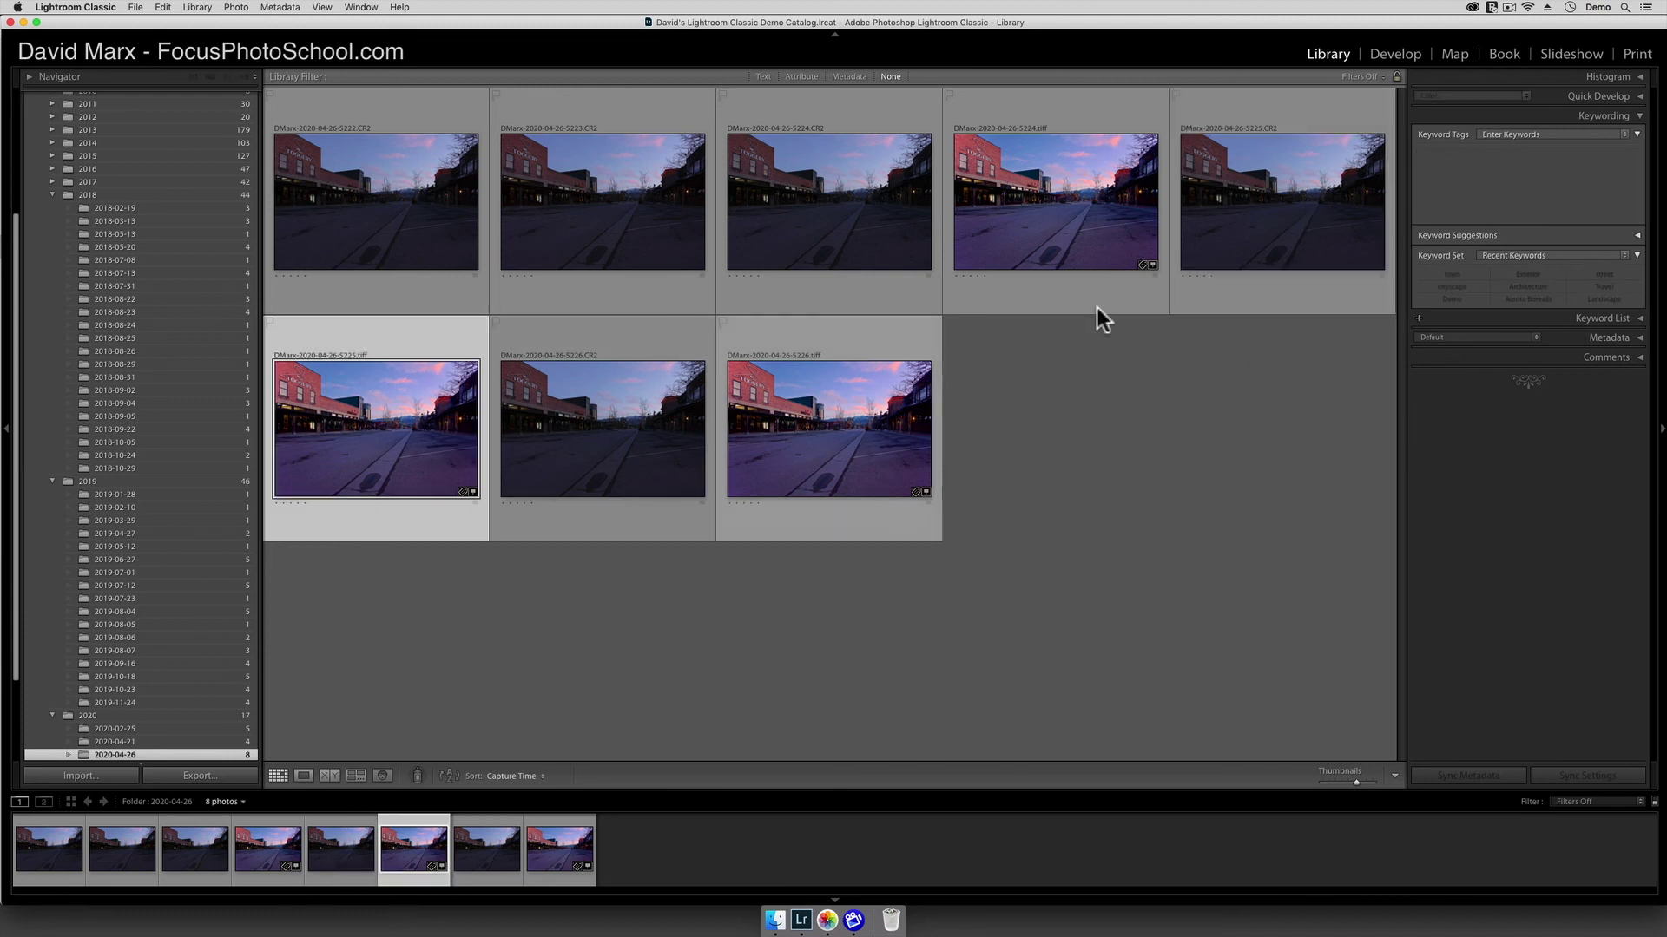
pyautogui.keyDown('shift'); pyautogui.click(1300, 206); pyautogui.keyUp('shift')
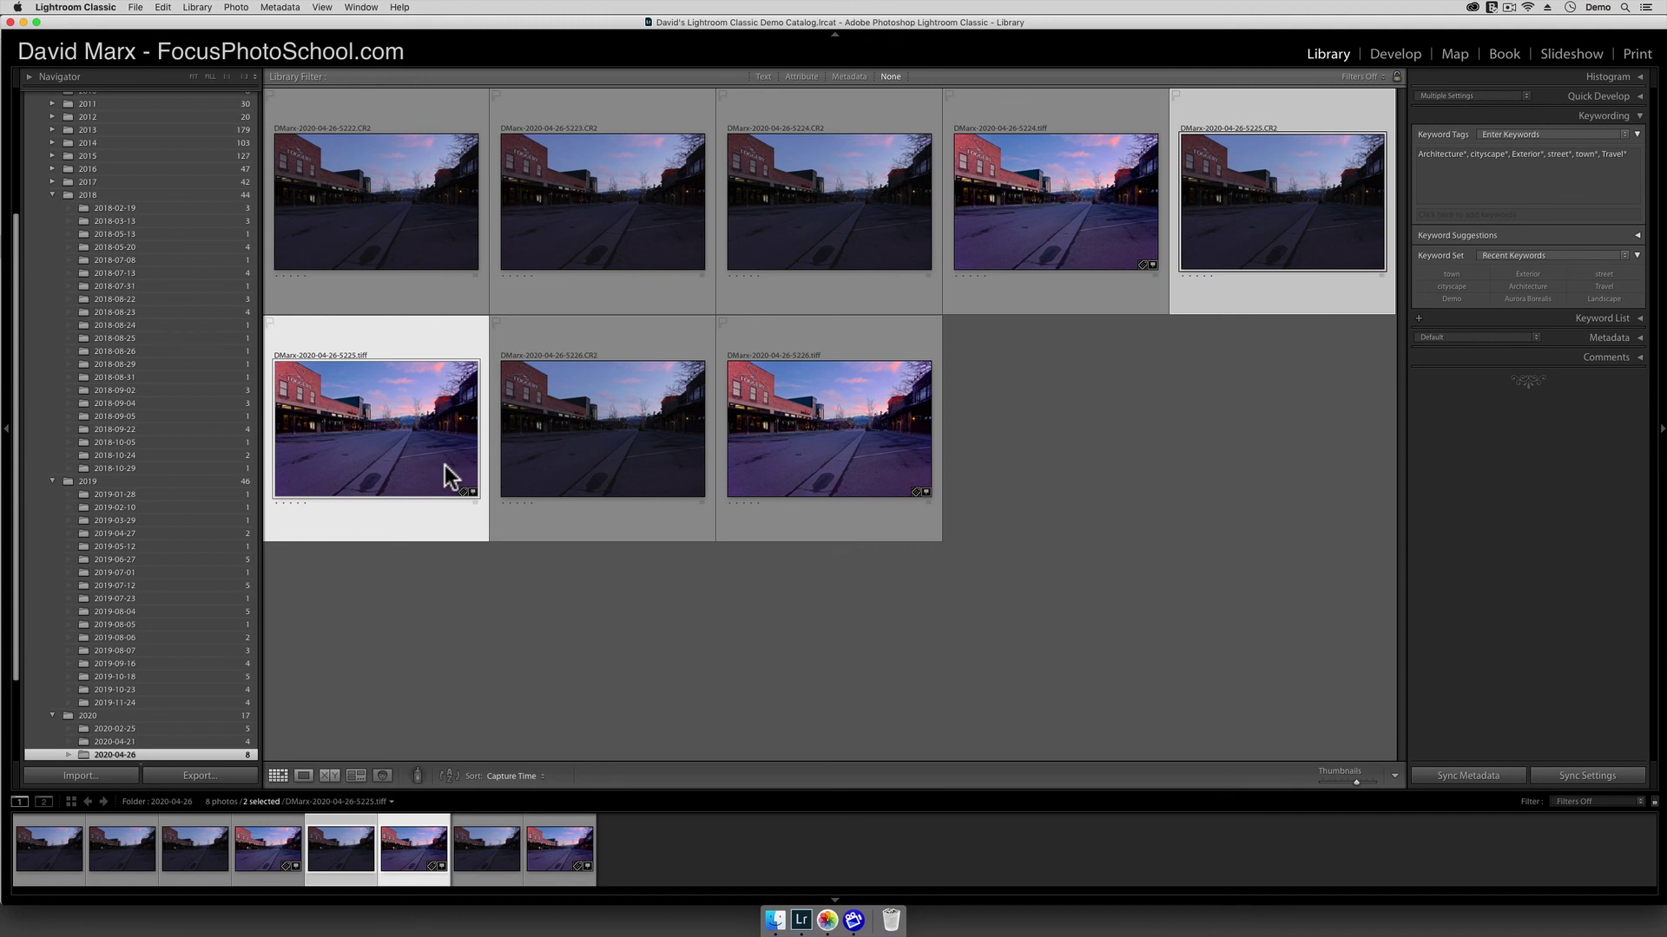
pyautogui.click(1467, 769)
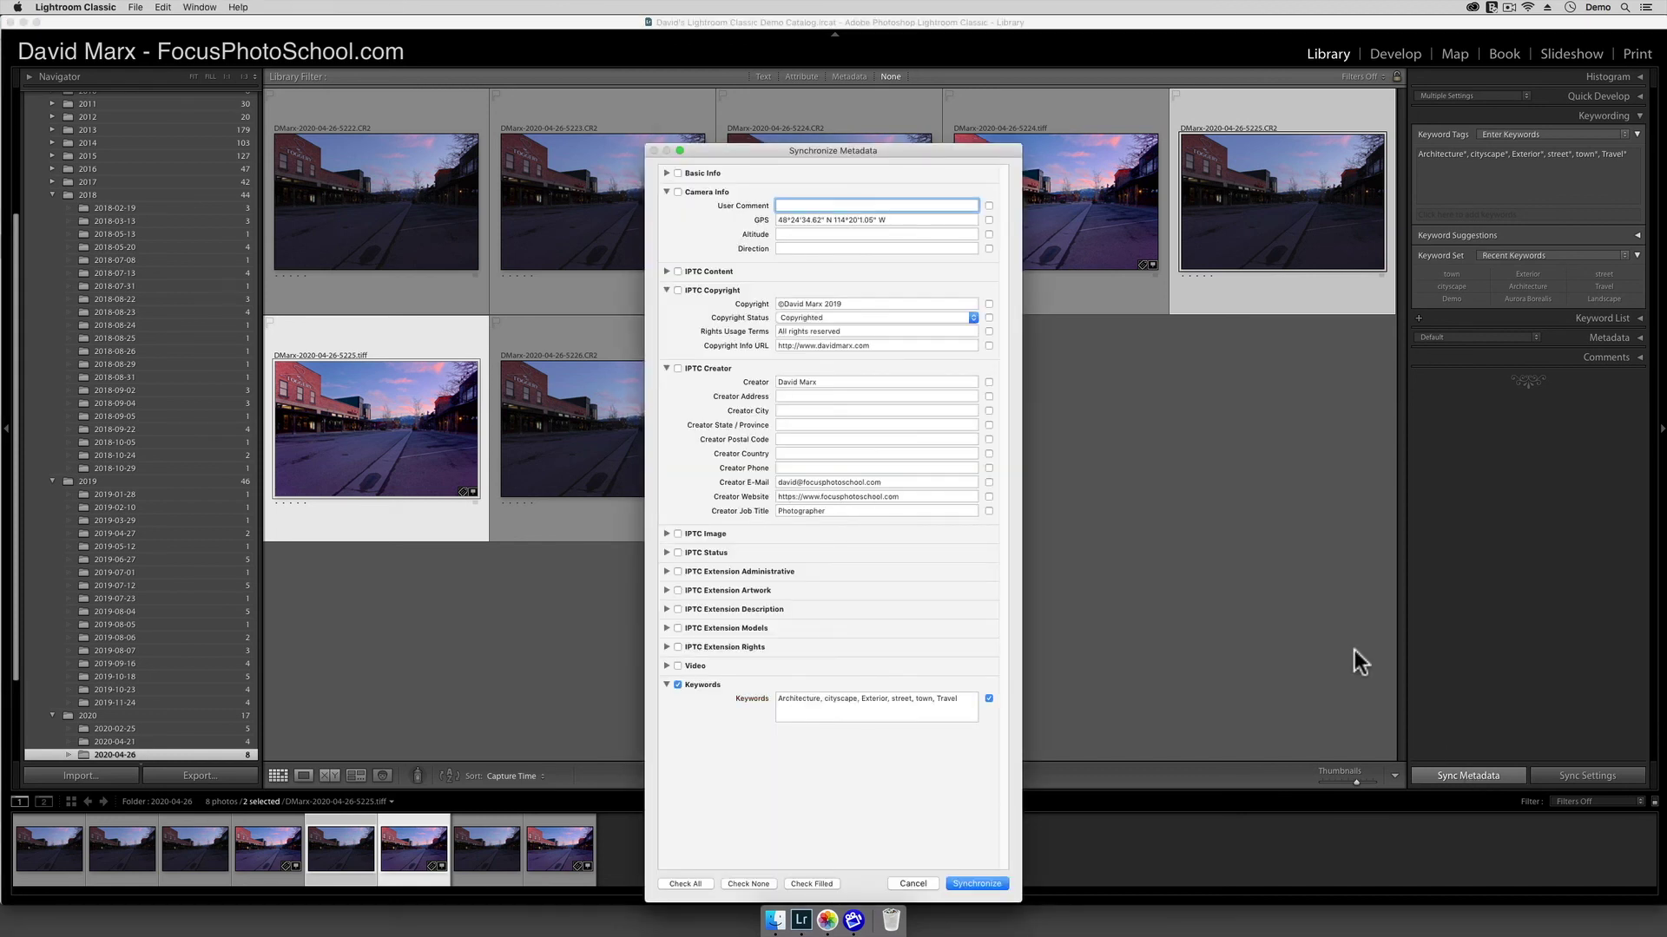
pyautogui.click(989, 220)
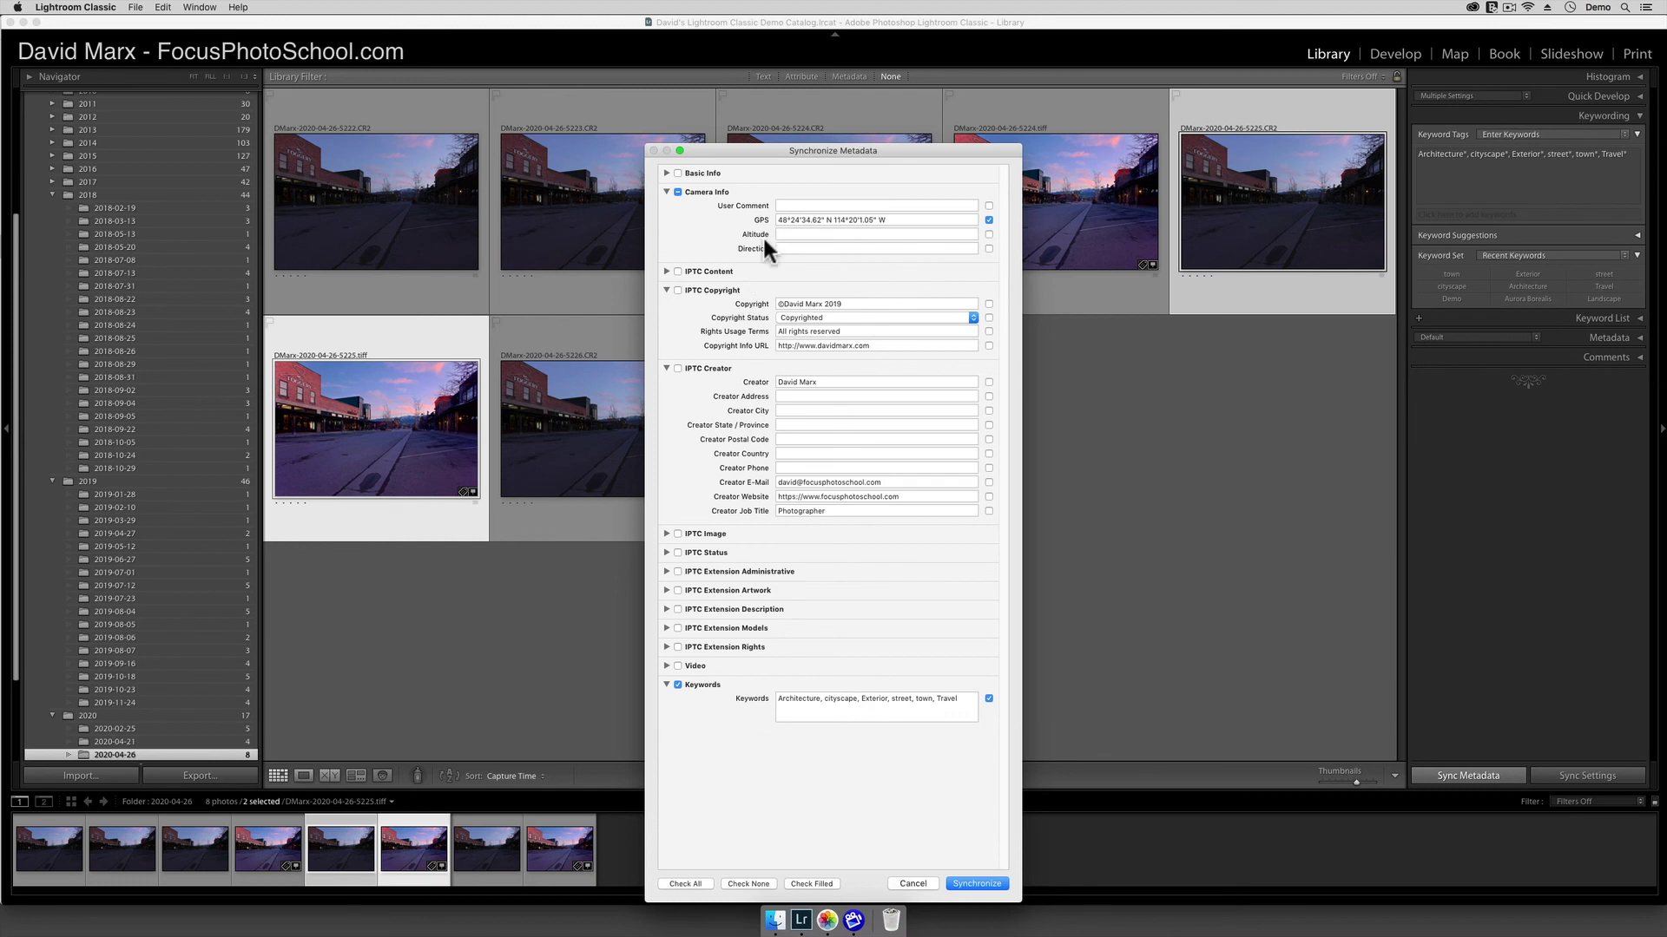
pyautogui.click(986, 884)
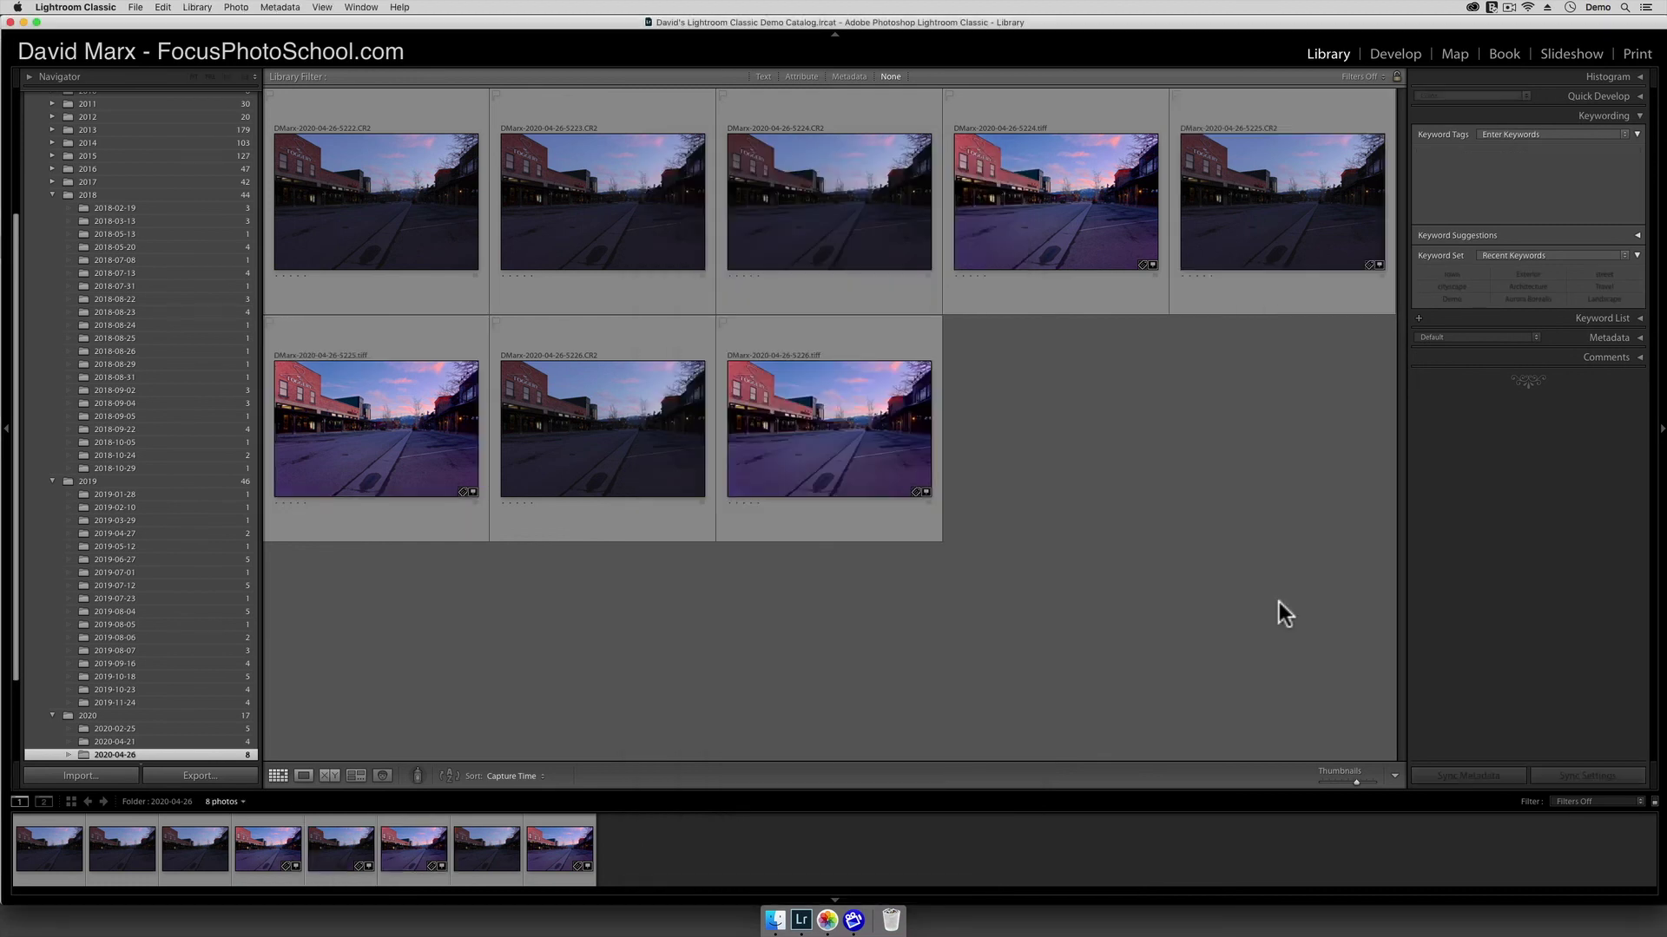
pyautogui.click(1281, 217)
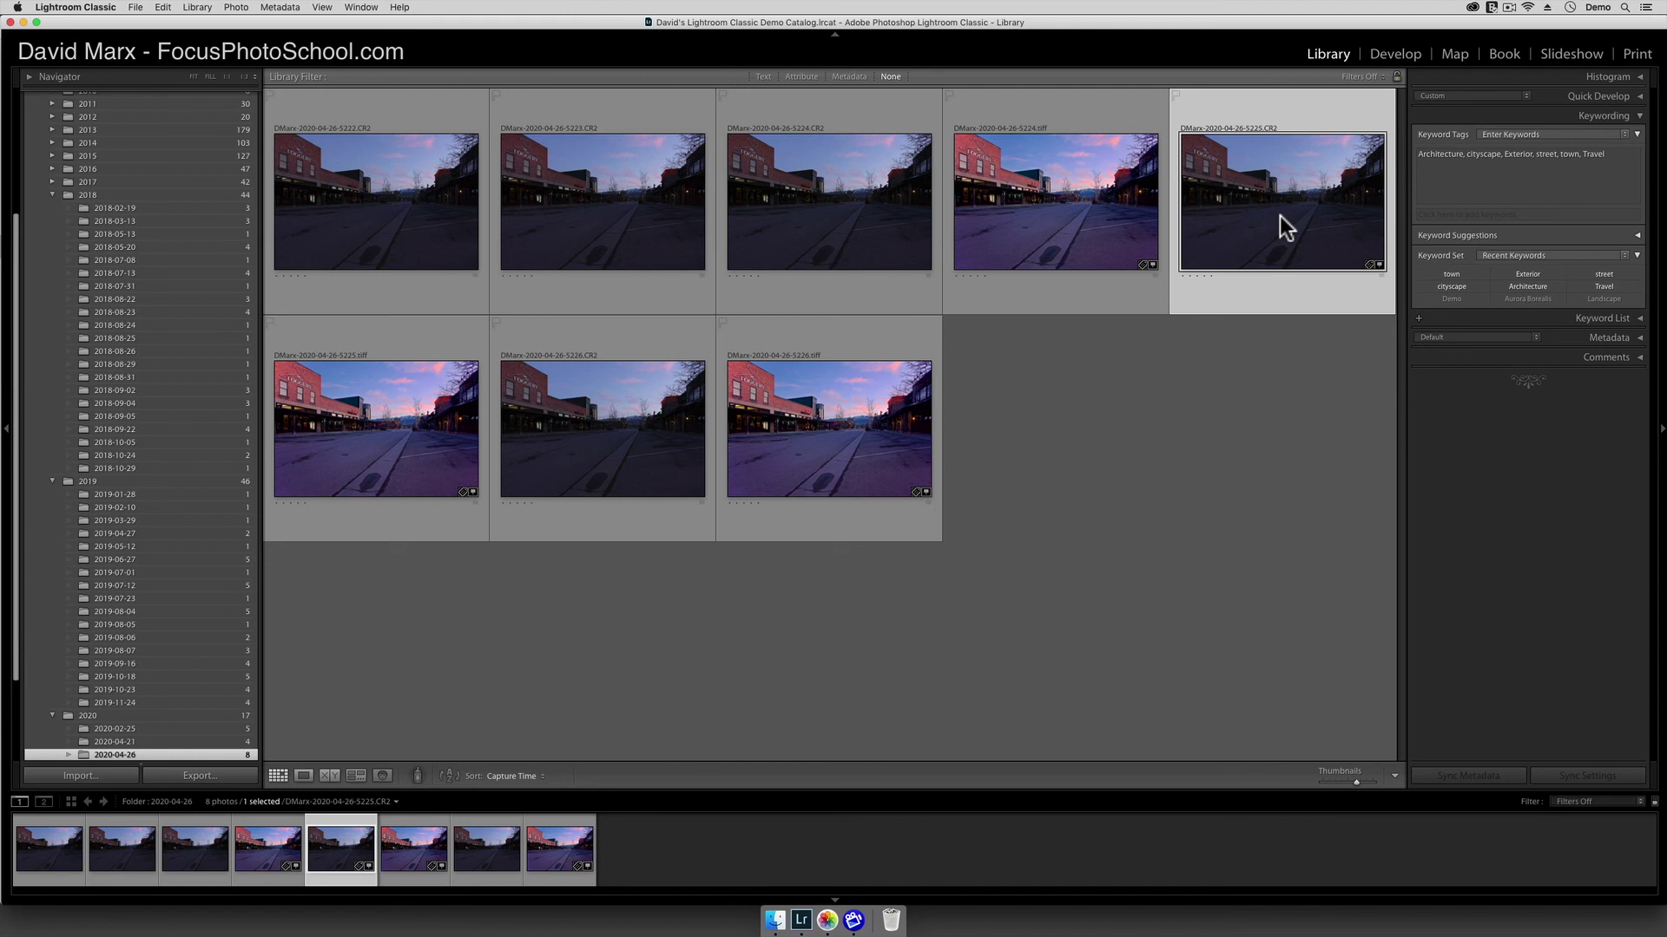
pyautogui.press('super+Tab')
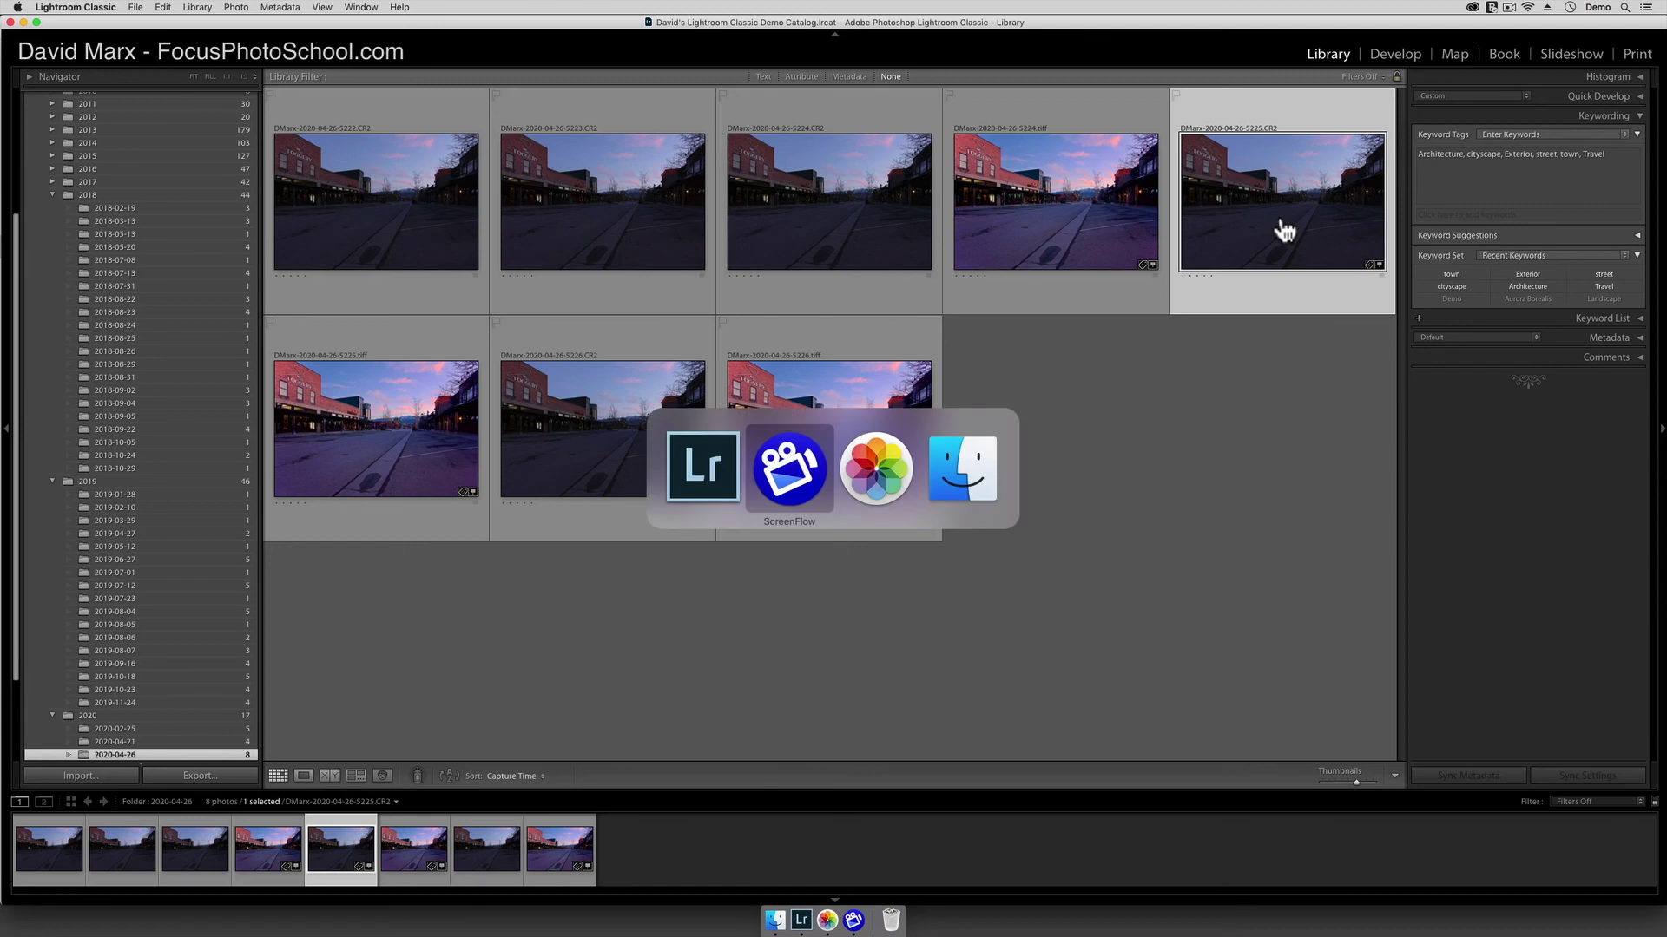
pyautogui.press('super+Tab')
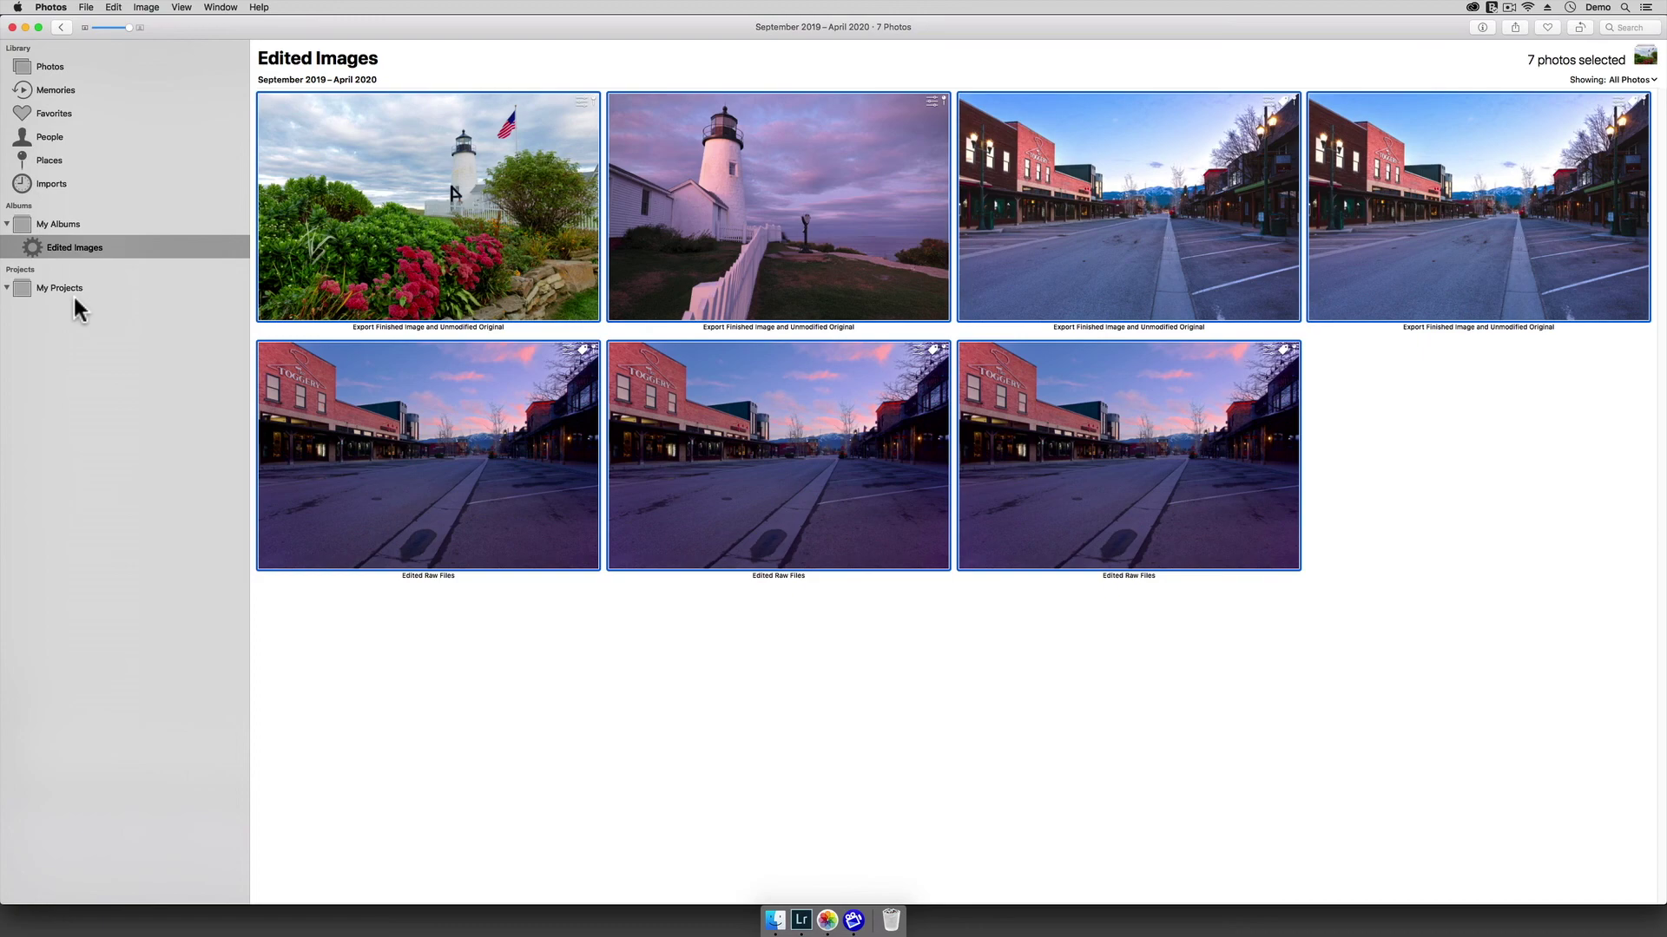
pyautogui.press('super+Tab')
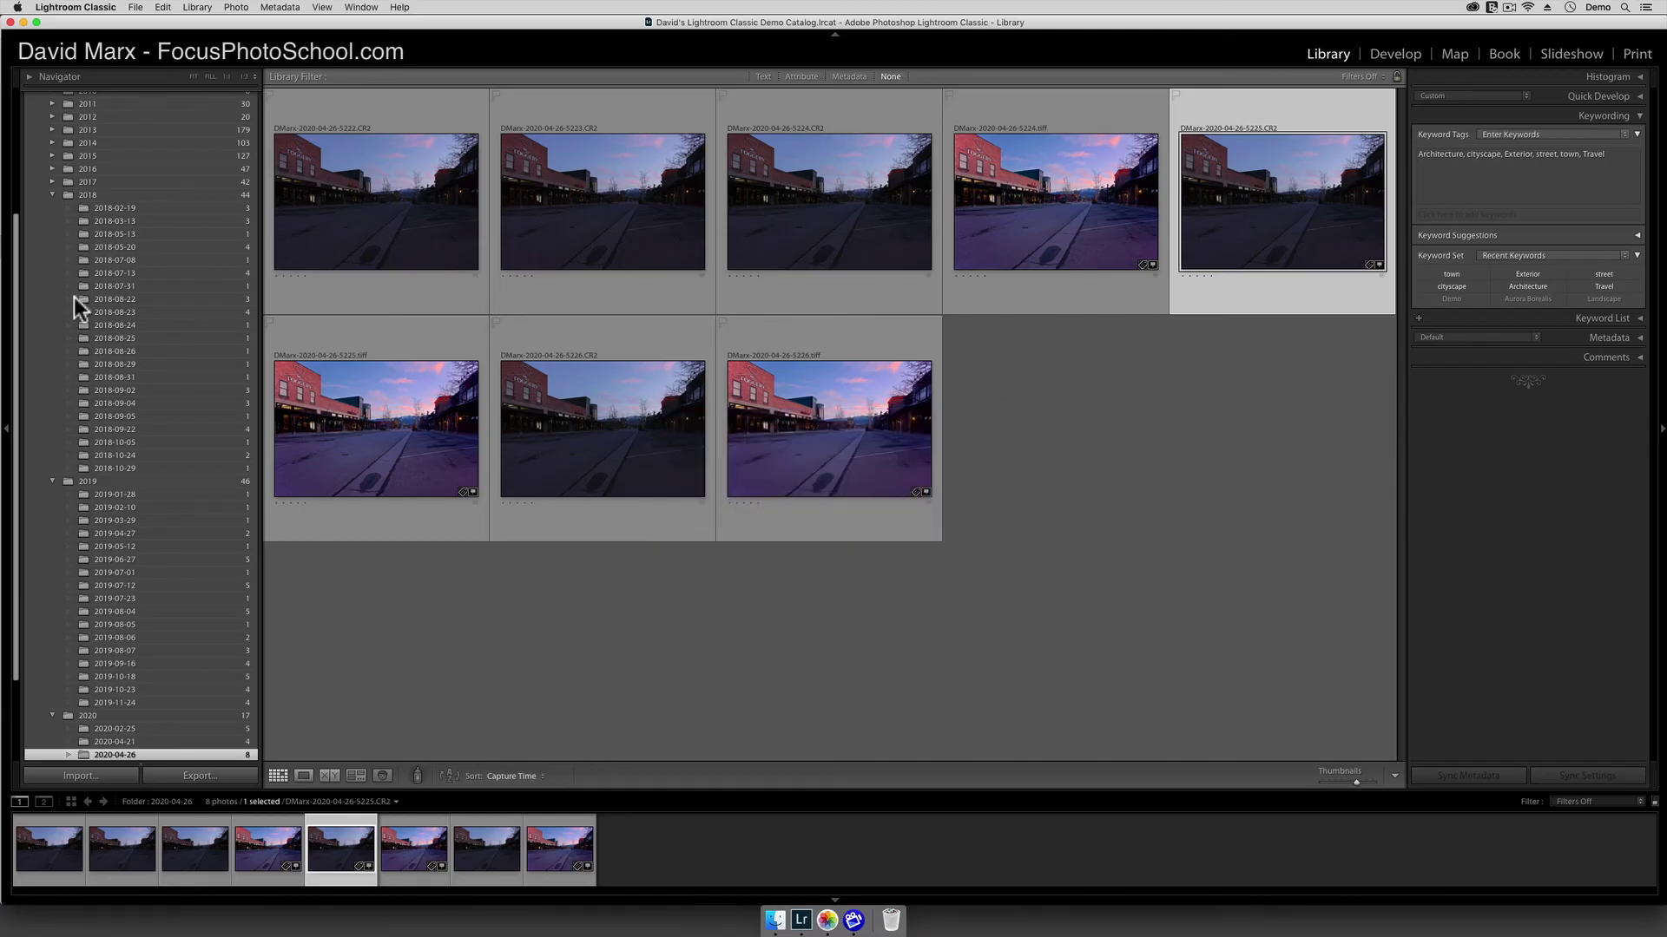